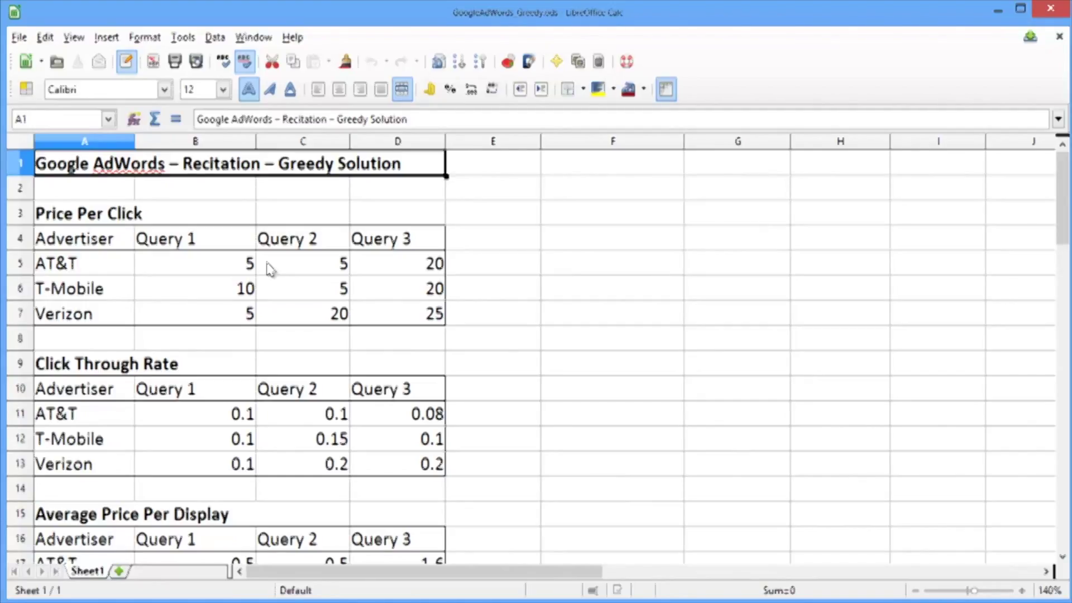
# Step: Scroll down to the Variables table and land on AT&T's Query 1 allocation cell
pyautogui.press('Down')
pyautogui.press('Down')
pyautogui.press('Down')
pyautogui.press('Down')
pyautogui.press('Down')
pyautogui.press('Down')
pyautogui.press('Down')
pyautogui.press('Down')
pyautogui.press('Down')
pyautogui.press('Down')
pyautogui.press('Down')
pyautogui.press('Down')
pyautogui.press('Down')
pyautogui.press('Down')
pyautogui.press('Down')
pyautogui.press('Down')
pyautogui.press('Down')
pyautogui.press('Down')
pyautogui.press('Down')
pyautogui.press('Down')
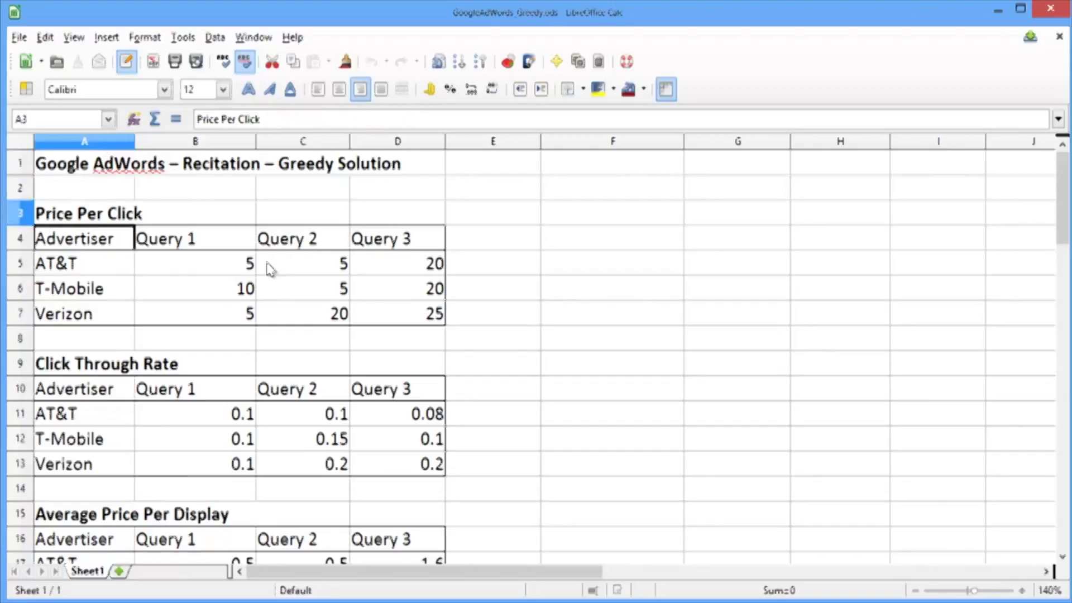
pyautogui.press('Down')
pyautogui.press('Down')
pyautogui.press('Down')
pyautogui.press('Down')
pyautogui.press('Down')
pyautogui.press('Down')
pyautogui.press('Down')
pyautogui.press('Up')
pyautogui.press('Up')
pyautogui.press('Up')
pyautogui.press('Up')
pyautogui.press('Up')
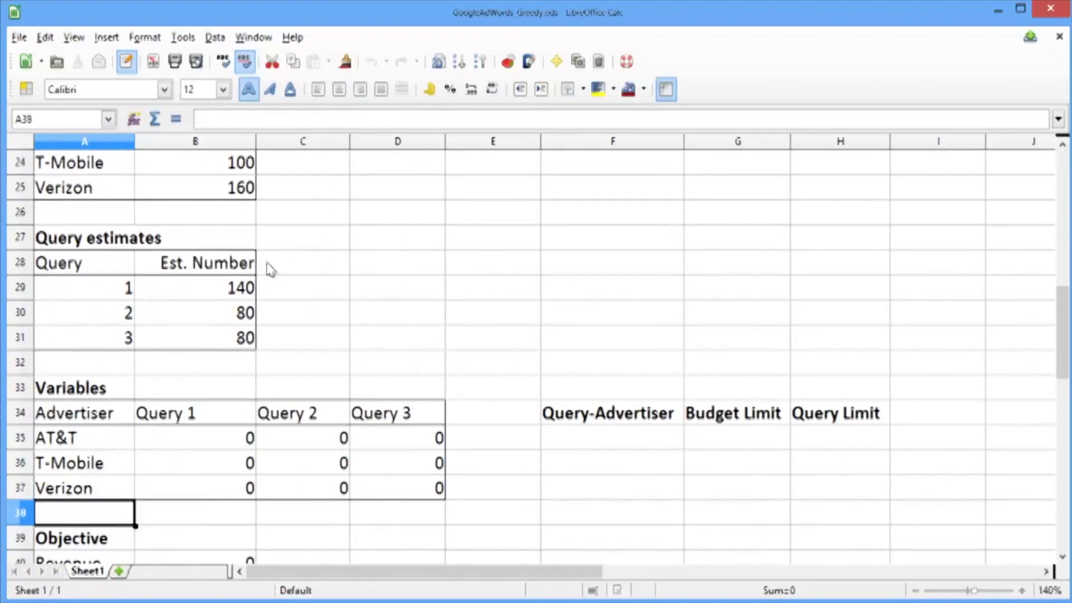
pyautogui.press('Right')
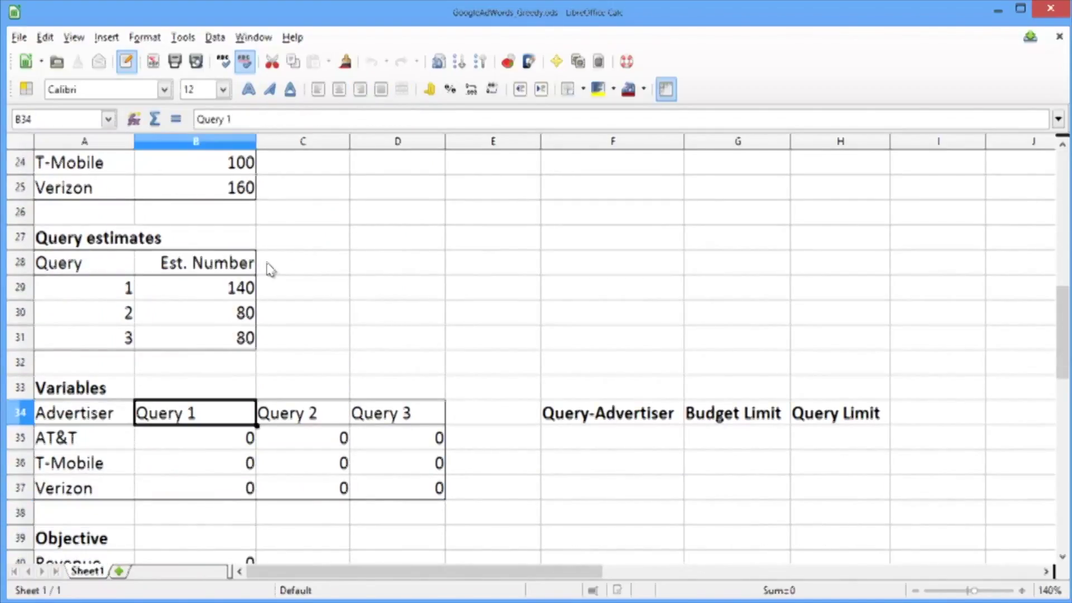
pyautogui.press('Down')
pyautogui.press('Left')
pyautogui.press('Right')
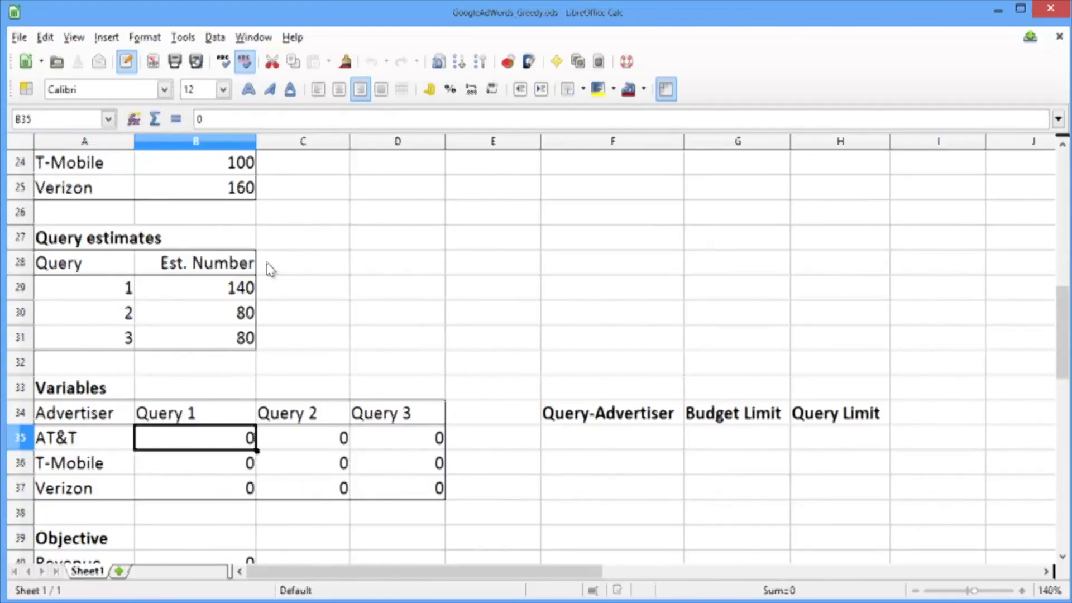
pyautogui.press('Up')
pyautogui.press('Down')
# Step: Look across the Query-Advertiser, Budget Limit and Query Limit columns, then move down toward Constraints
pyautogui.press('Right')
pyautogui.press('Right')
pyautogui.press('Right')
pyautogui.press('Right')
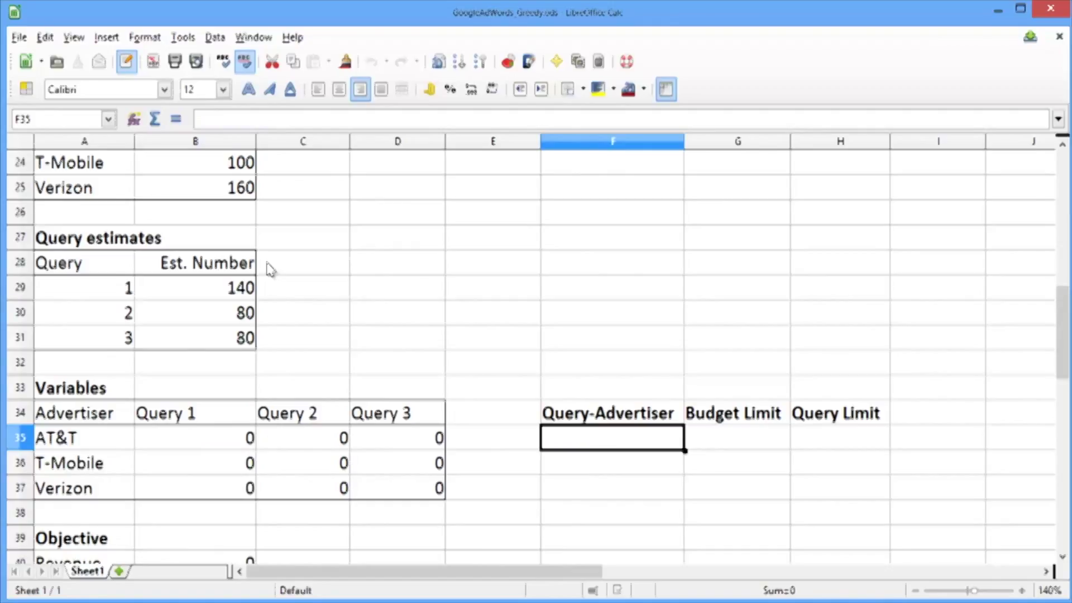
pyautogui.press('Right')
pyautogui.press('Left')
pyautogui.press('Tab')
pyautogui.press('Tab')
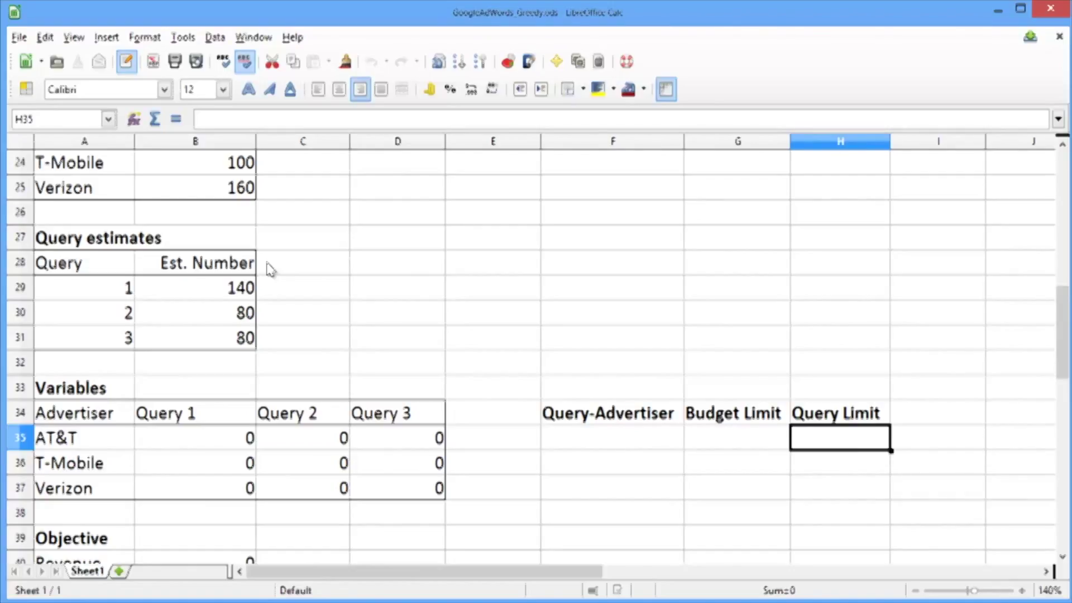
pyautogui.press('Left')
pyautogui.press('Left')
pyautogui.press('Left')
pyautogui.press('Return')
pyautogui.press('Down')
pyautogui.press('Down')
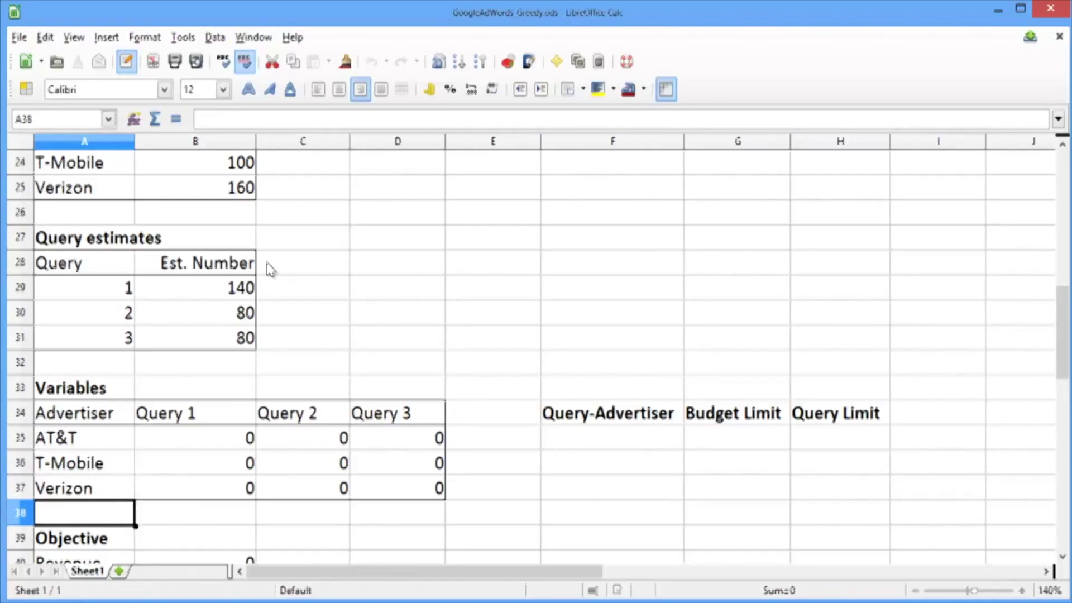
pyautogui.press('Down')
pyautogui.press('Down')
pyautogui.press('Down')
pyautogui.press('Down')
pyautogui.press('Down')
pyautogui.press('Down')
pyautogui.press('Down')
pyautogui.press('Down')
pyautogui.press('Down')
pyautogui.press('Down')
pyautogui.press('Down')
pyautogui.press('Down')
pyautogui.press('Down')
pyautogui.press('Down')
pyautogui.press('Down')
pyautogui.press('Right')
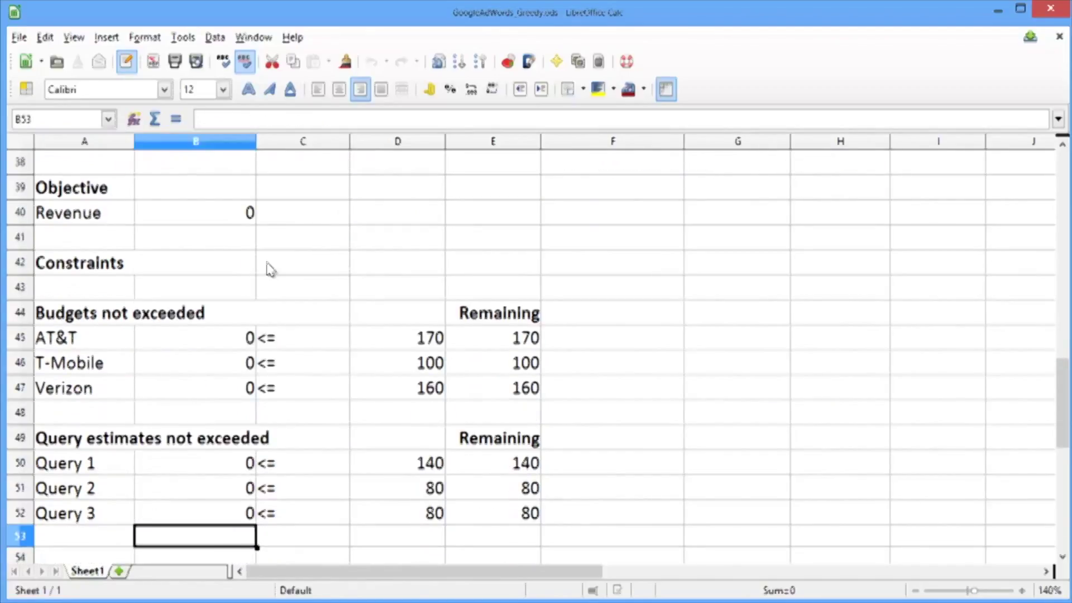
pyautogui.press('Right')
pyautogui.press('Right')
pyautogui.press('Right')
pyautogui.press('Up')
pyautogui.press('Up')
pyautogui.press('Up')
pyautogui.press('Up')
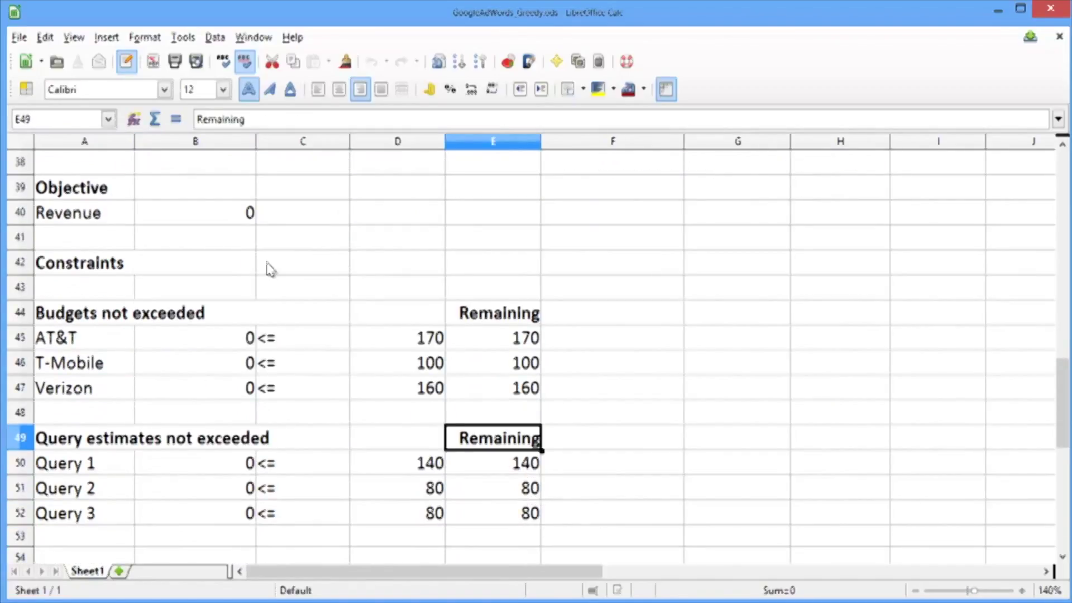
pyautogui.press('Up')
pyautogui.press('Up')
pyautogui.press('Up')
pyautogui.press('Up')
pyautogui.press('Right')
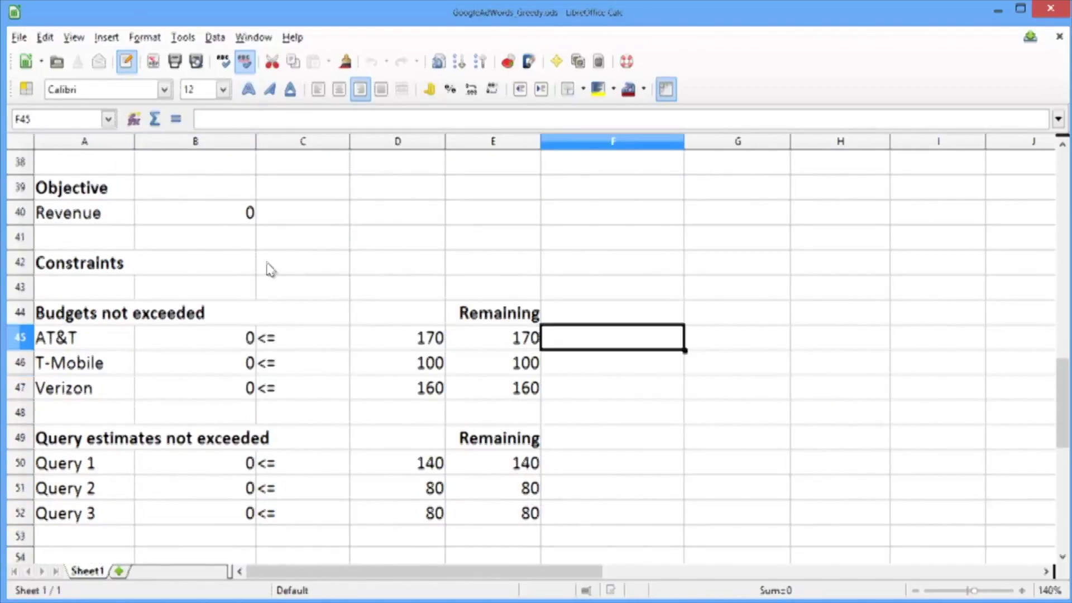
pyautogui.press('Left')
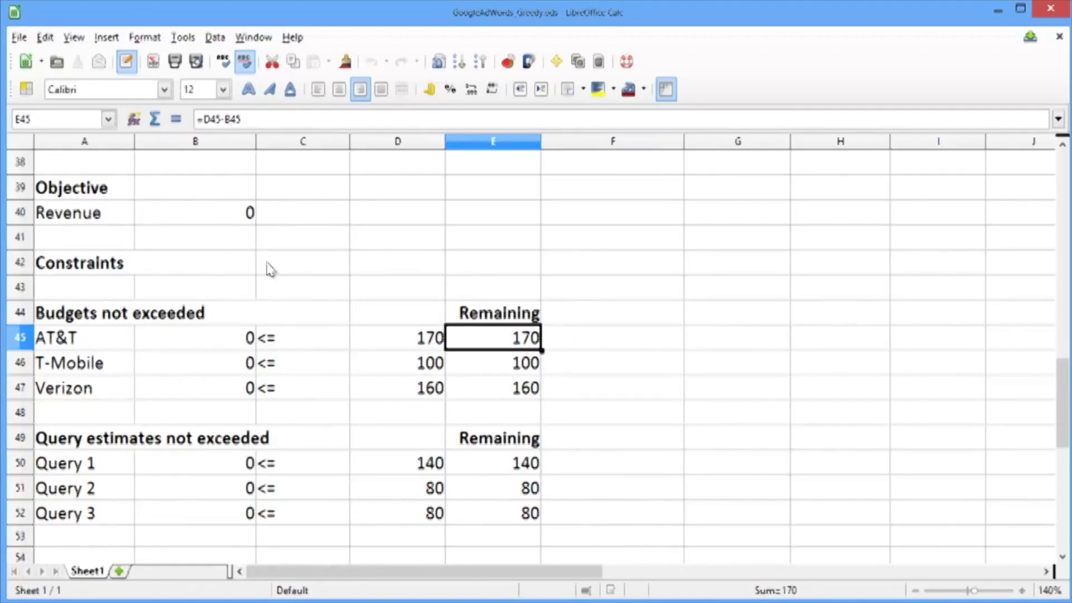
pyautogui.press('Down')
pyautogui.press('Down')
pyautogui.press('Down')
pyautogui.press('Down')
pyautogui.press('Down')
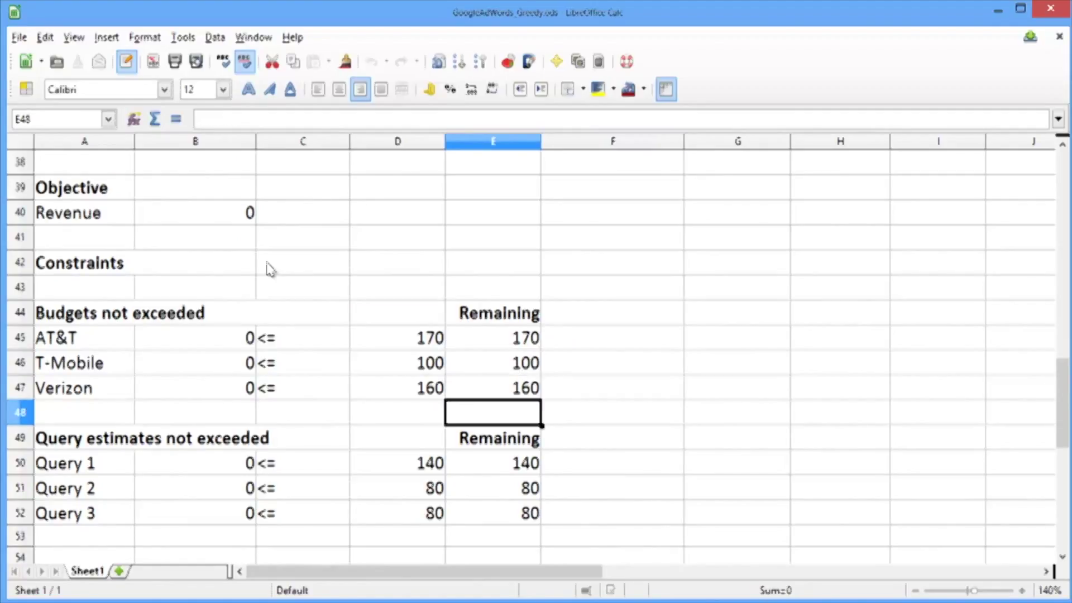
pyautogui.press('Left')
pyautogui.press('Right')
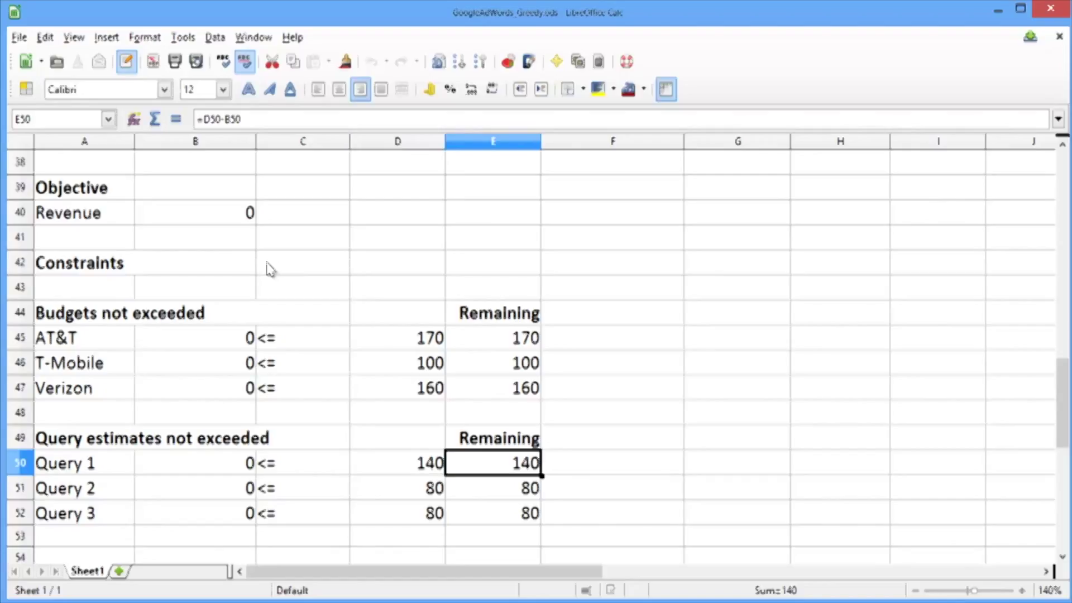
pyautogui.press('Up')
pyautogui.press('Up')
pyautogui.press('Up')
pyautogui.press('Up')
pyautogui.press('Up')
pyautogui.press('Up')
pyautogui.press('Up')
pyautogui.press('Up')
pyautogui.press('Up')
pyautogui.press('Up')
pyautogui.press('Up')
pyautogui.press('Up')
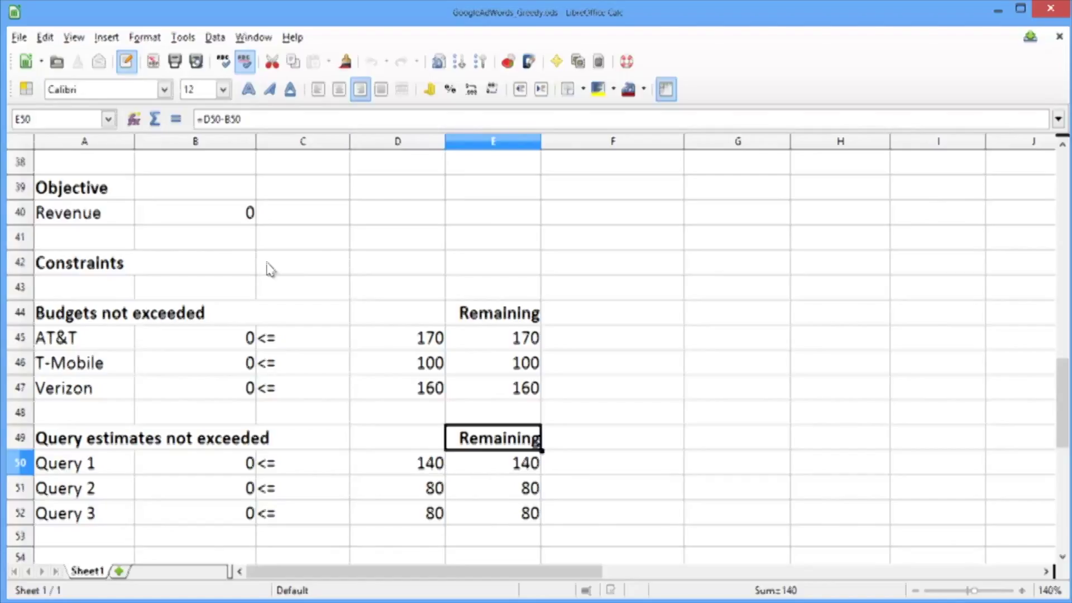
pyautogui.press('Up')
pyautogui.press('Up')
pyautogui.press('Up')
pyautogui.press('Up')
pyautogui.press('Up')
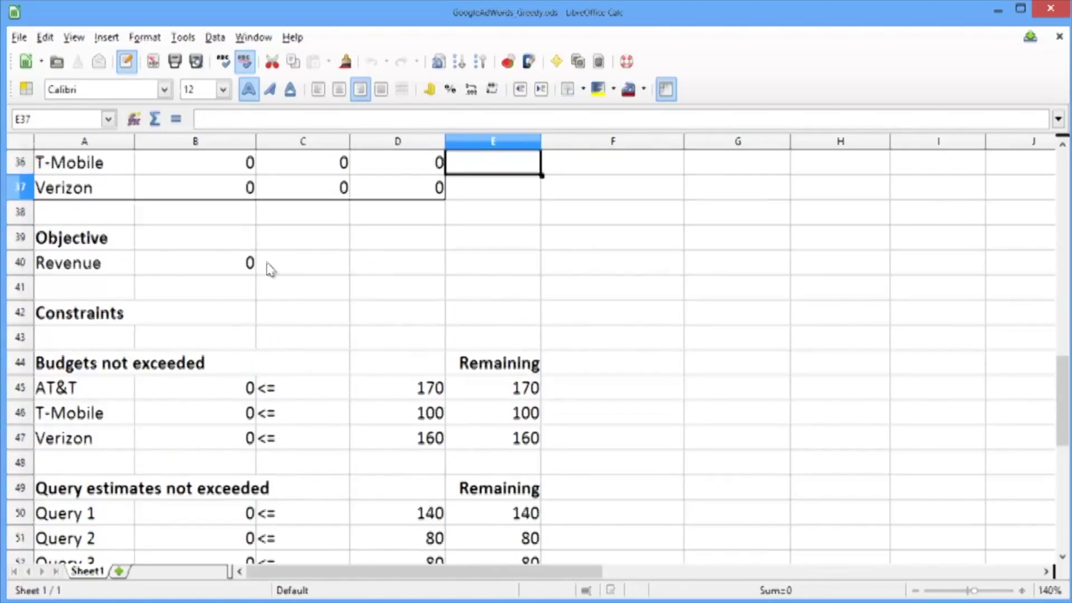
pyautogui.press('Left')
pyautogui.press('Left')
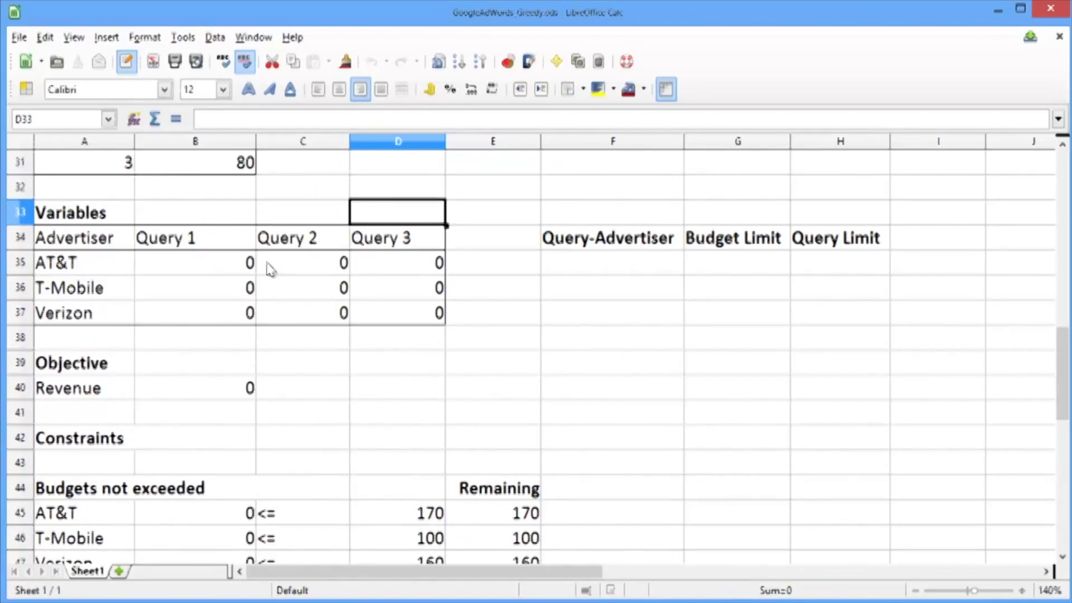
pyautogui.press('Up')
pyautogui.press('Up')
pyautogui.press('Up')
pyautogui.press('Up')
pyautogui.press('Up')
pyautogui.press('Up')
pyautogui.press('Up')
pyautogui.press('Up')
pyautogui.press('Up')
pyautogui.press('Up')
pyautogui.press('Up')
pyautogui.press('Up')
pyautogui.press('Up')
pyautogui.press('Up')
pyautogui.press('Up')
pyautogui.press('Up')
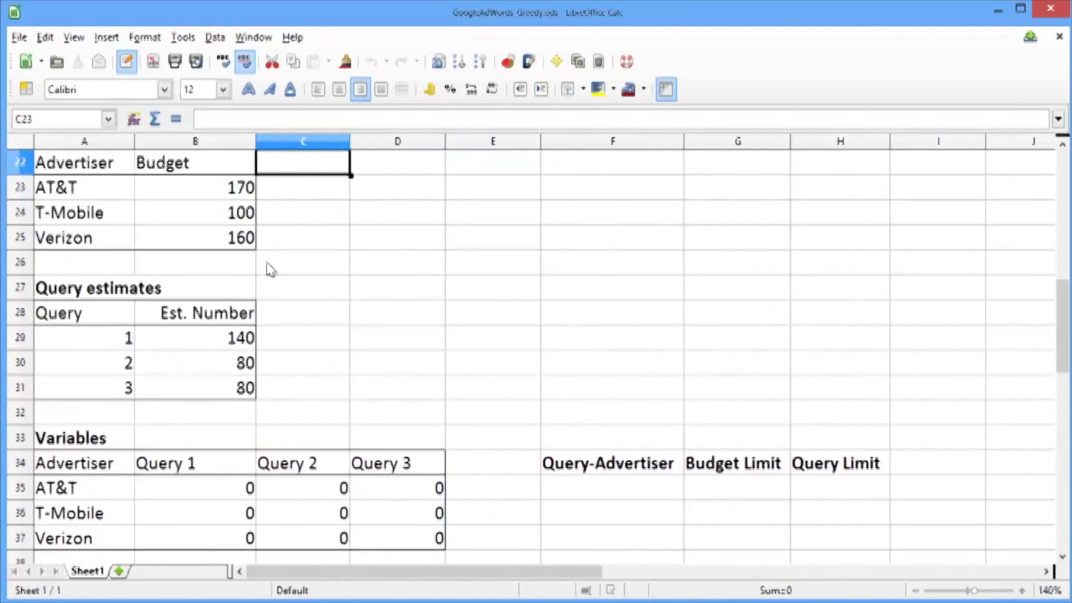
pyautogui.press('Down')
pyautogui.press('Down')
pyautogui.press('Down')
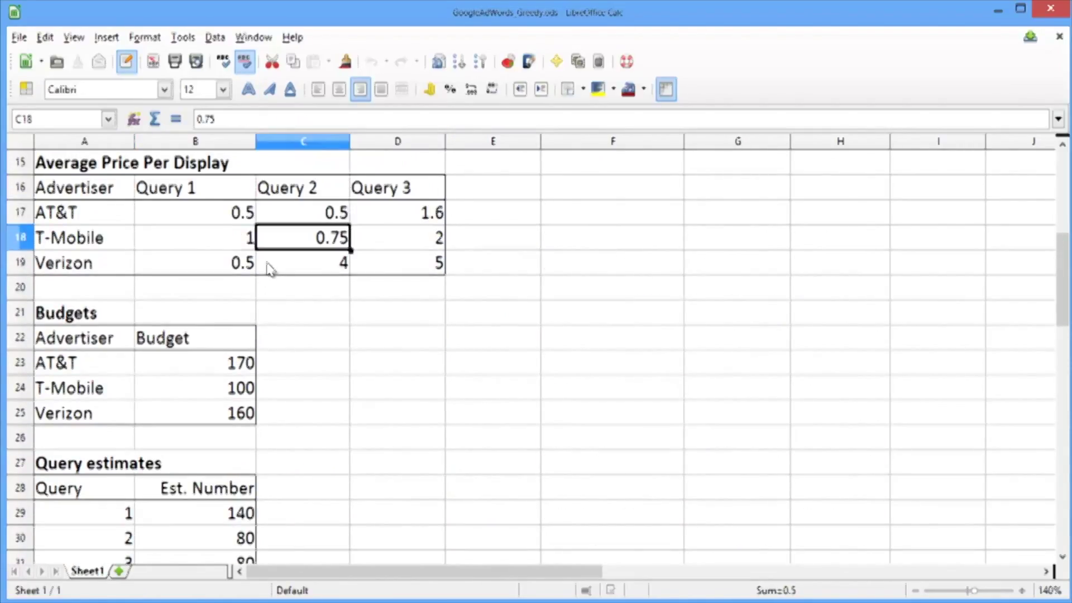
pyautogui.press('Right')
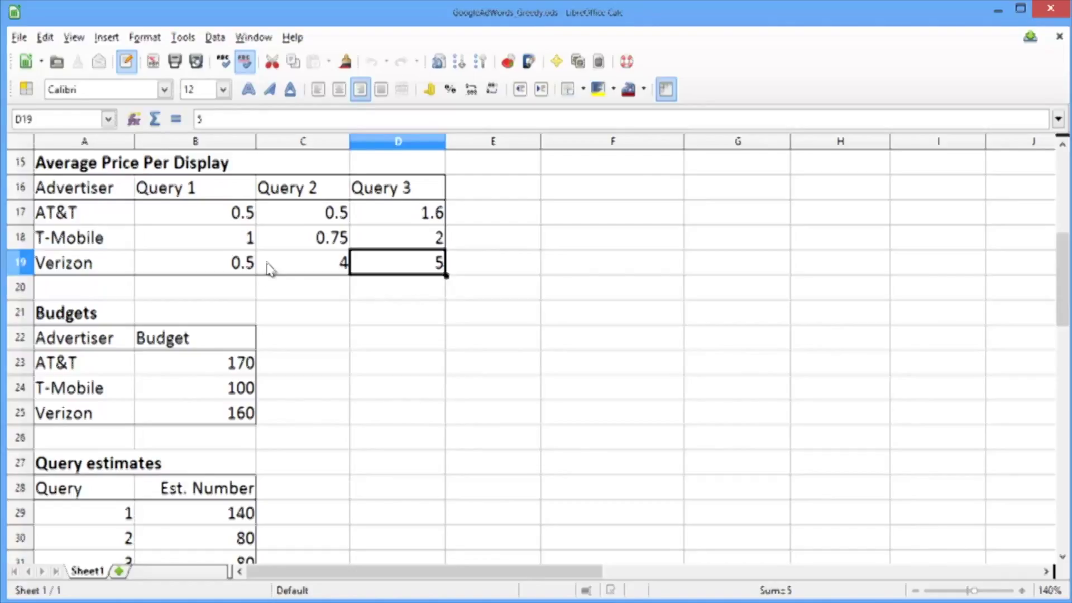
pyautogui.press('Down')
pyautogui.press('Down')
pyautogui.press('Up')
pyautogui.press('Up')
pyautogui.press('Down')
pyautogui.press('Down')
pyautogui.press('Down')
pyautogui.press('Down')
pyautogui.press('Down')
pyautogui.press('Down')
pyautogui.press('Down')
pyautogui.press('Down')
pyautogui.press('Down')
pyautogui.press('Down')
pyautogui.press('Down')
pyautogui.press('Down')
pyautogui.press('Down')
pyautogui.press('Down')
pyautogui.press('Down')
pyautogui.press('Down')
pyautogui.press('Down')
pyautogui.press('Down')
pyautogui.press('Down')
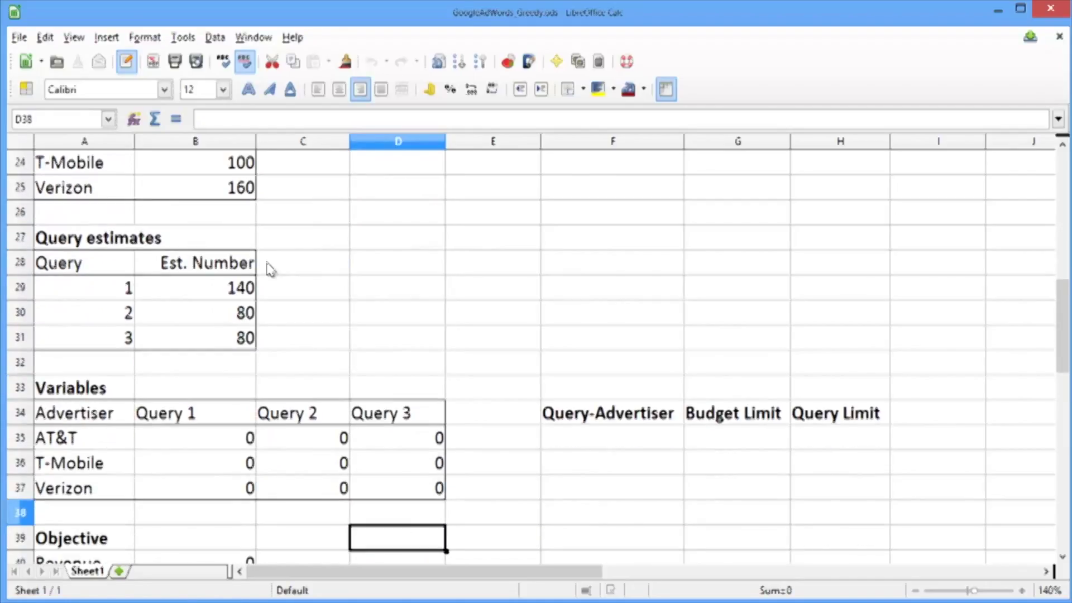
# Step: Enter V-3 as the first Query-Advertiser pair
pyautogui.press('Up')
pyautogui.press('Right')
pyautogui.press('Right')
pyautogui.press('Up')
pyautogui.press('Up')
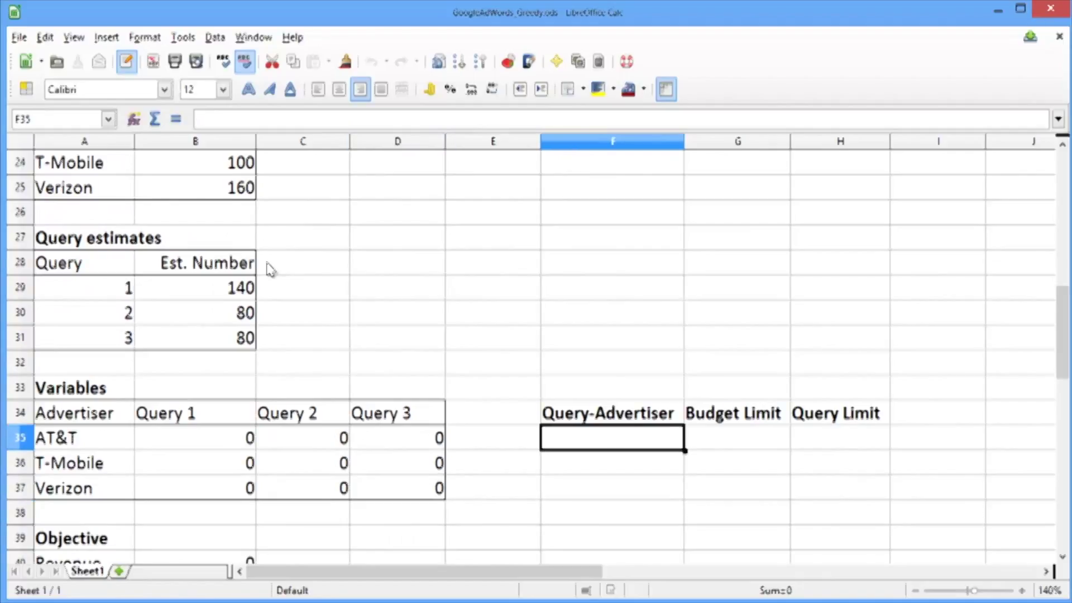
pyautogui.write('V-3')
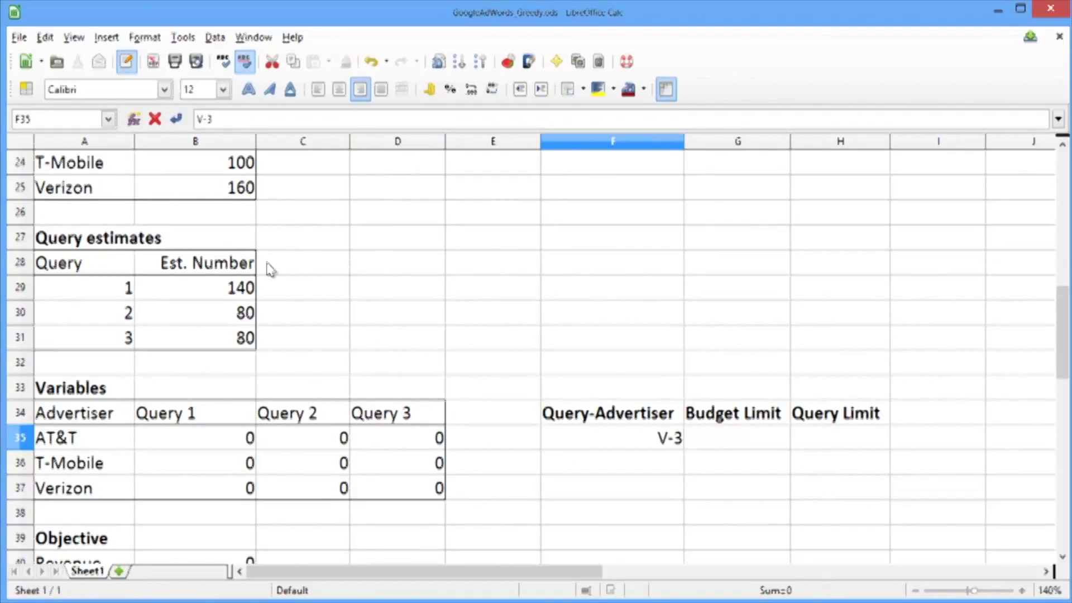
pyautogui.press('Return')
# Step: Check Verizon's remaining budget and give V-3 a Budget Limit of =160/5 (32)
pyautogui.press('Down')
pyautogui.press('Down')
pyautogui.press('Down')
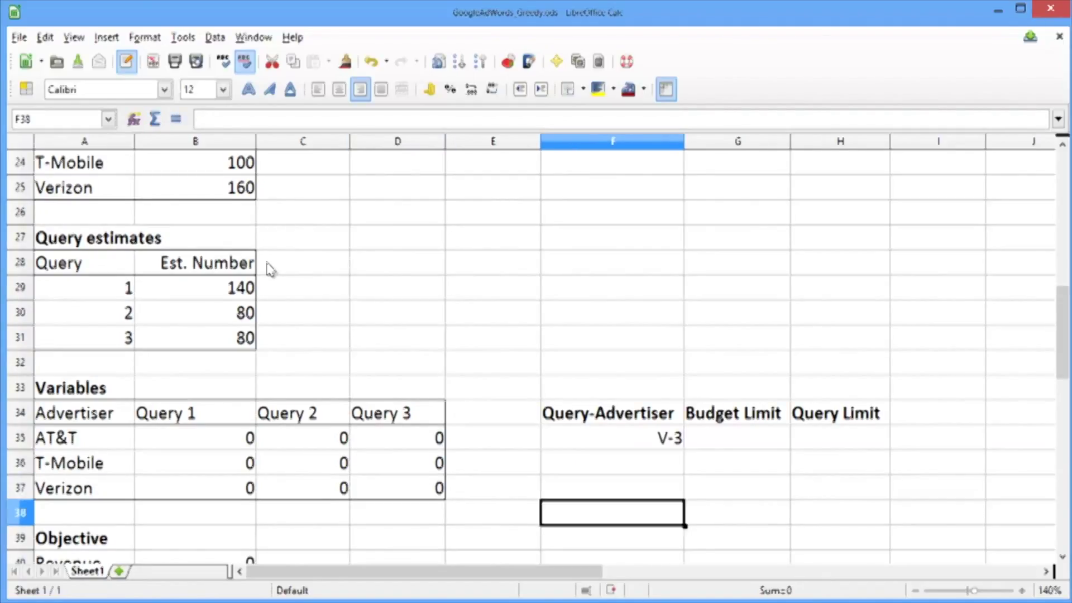
pyautogui.press('Down')
pyautogui.press('Down')
pyautogui.press('Down')
pyautogui.press('Down')
pyautogui.press('Down')
pyautogui.press('Down')
pyautogui.press('Down')
pyautogui.press('Down')
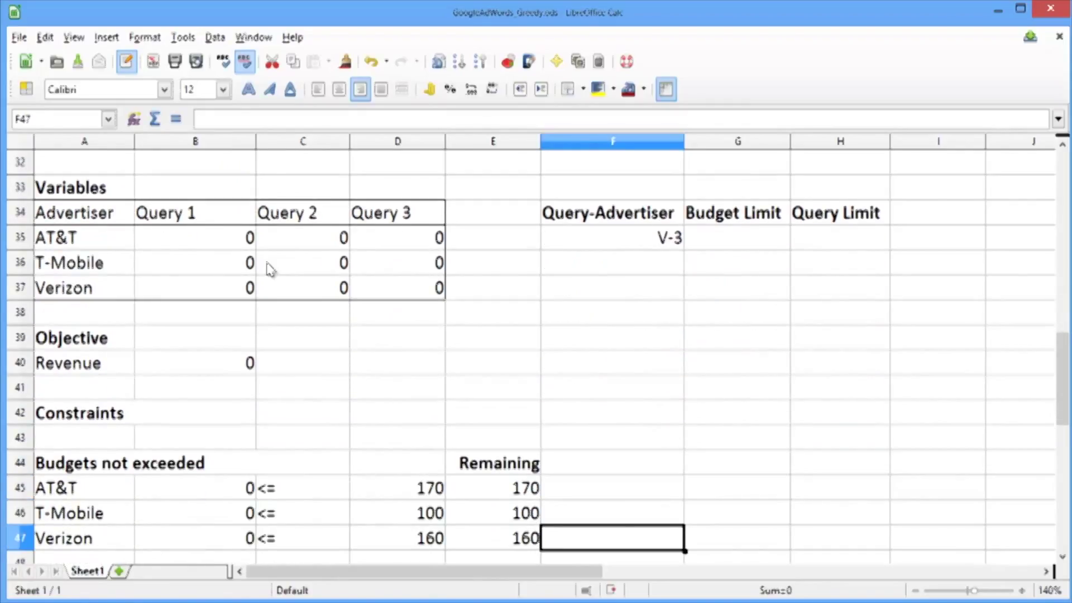
pyautogui.press('Left')
pyautogui.press('Right')
pyautogui.press('Right')
pyautogui.press('Up')
pyautogui.press('Up')
pyautogui.press('Up')
pyautogui.press('Up')
pyautogui.press('Up')
pyautogui.press('Up')
pyautogui.press('Up')
pyautogui.press('Up')
pyautogui.press('Up')
pyautogui.press('Up')
pyautogui.press('Up')
pyautogui.press('Up')
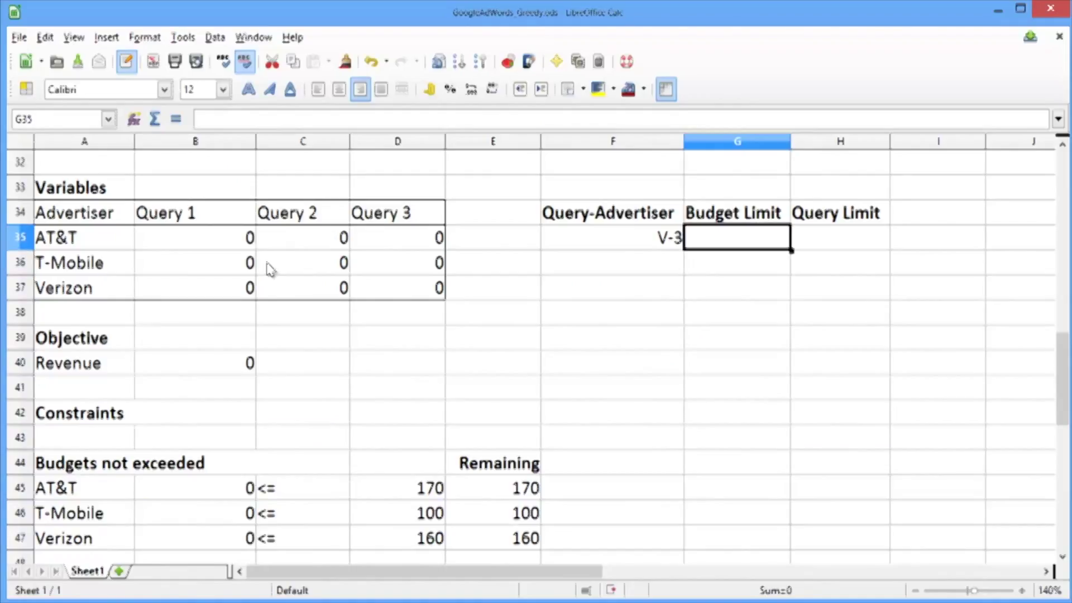
pyautogui.write('=6')
pyautogui.press('BackSpace')
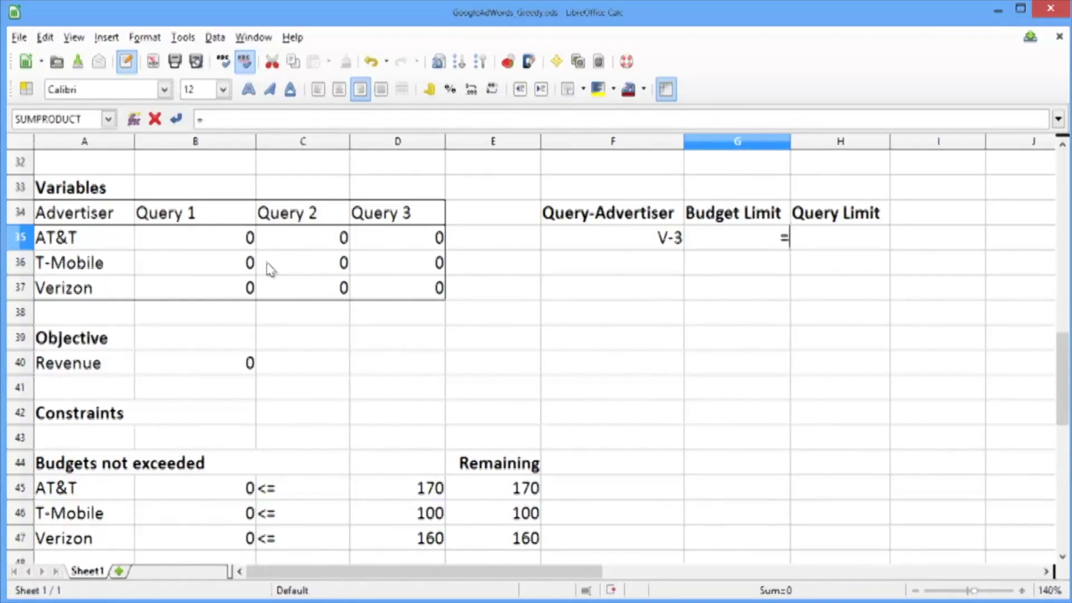
pyautogui.write('160/5')
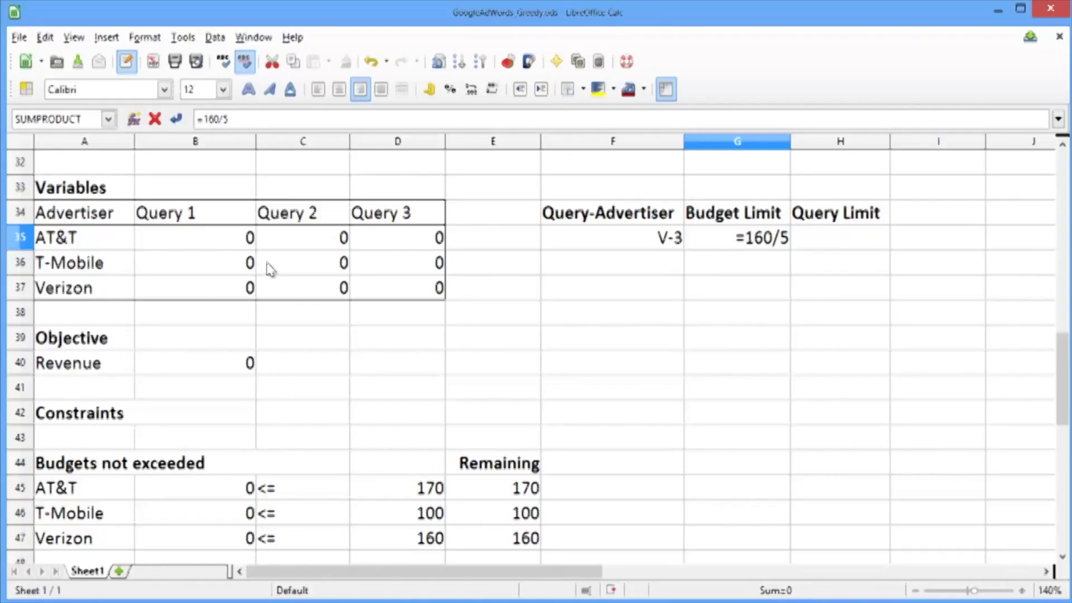
pyautogui.press('Return')
pyautogui.press('Up')
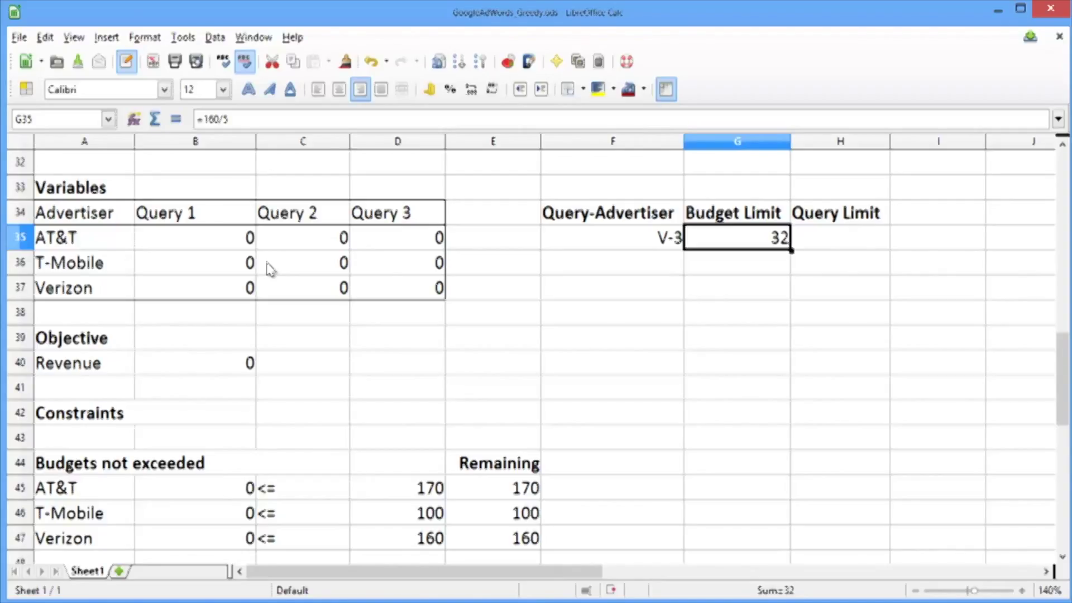
# Step: Review the remaining budgets and the Query 3 remaining-estimate formula
pyautogui.press('Down')
pyautogui.press('Down')
pyautogui.press('Down')
pyautogui.press('Down')
pyautogui.press('Down')
pyautogui.press('Down')
pyautogui.press('Down')
pyautogui.press('Down')
pyautogui.press('Down')
pyautogui.press('Down')
pyautogui.press('Down')
pyautogui.press('Down')
pyautogui.press('Down')
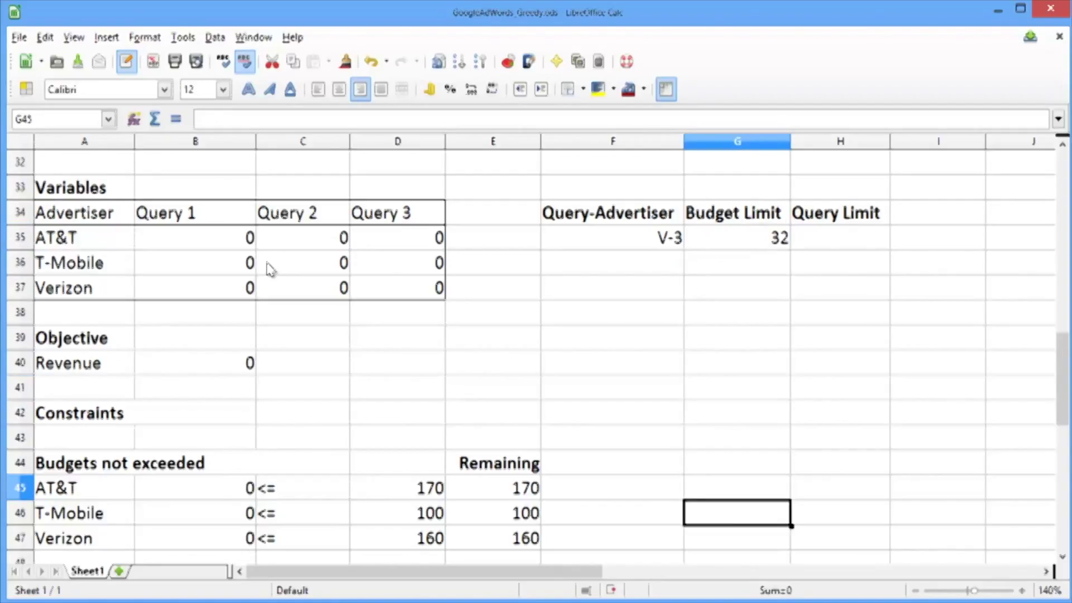
pyautogui.press('Down')
pyautogui.press('Down')
pyautogui.press('Down')
pyautogui.press('Down')
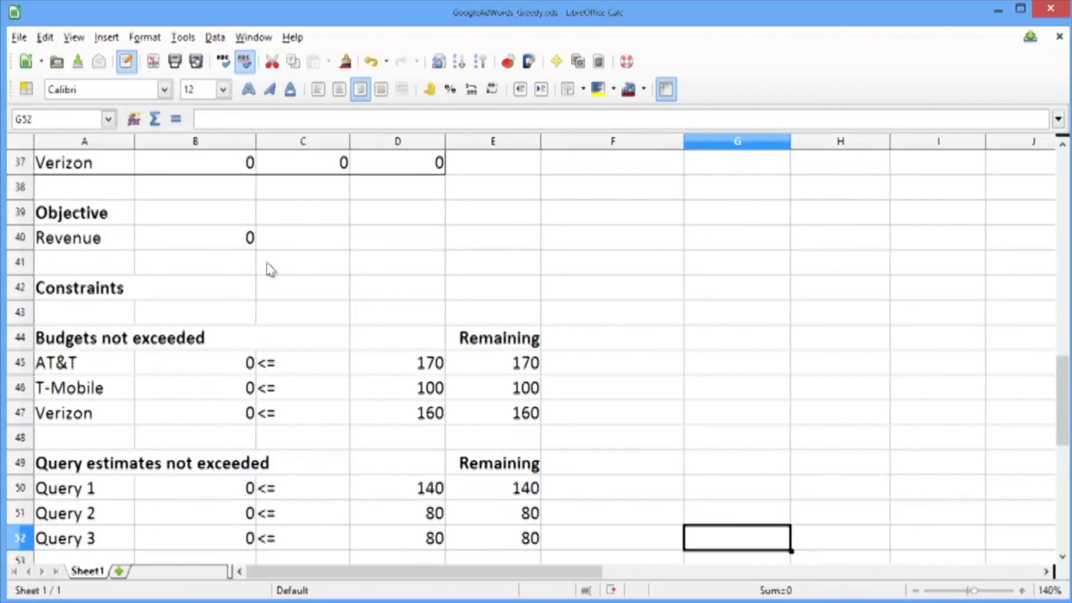
pyautogui.press('Left')
pyautogui.press('Left')
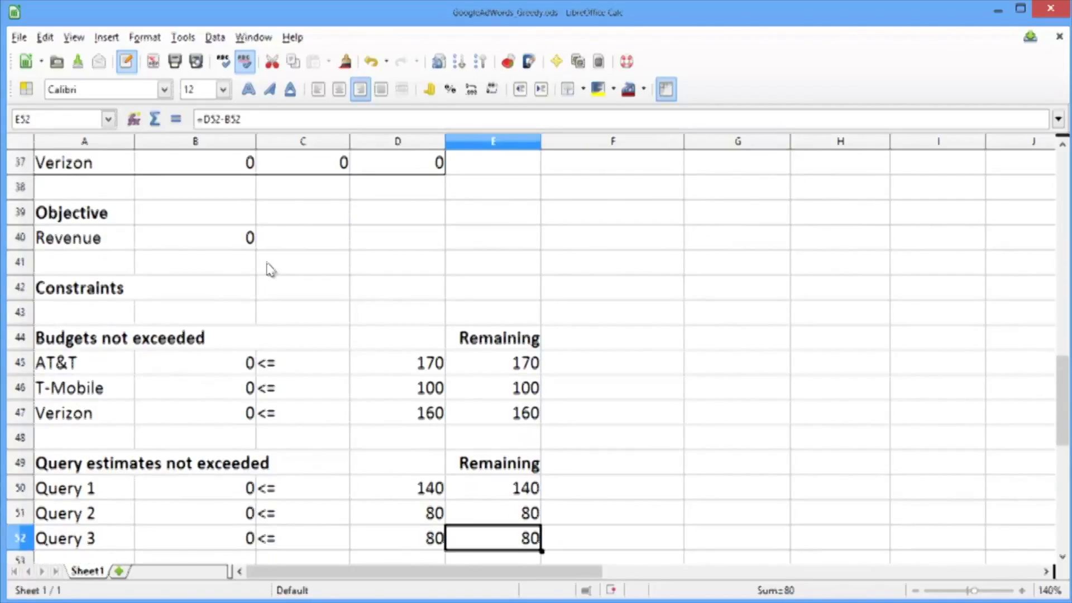
pyautogui.press('Right')
pyautogui.press('Right')
pyautogui.press('Up')
pyautogui.press('Up')
pyautogui.press('Up')
pyautogui.press('Up')
pyautogui.press('Up')
pyautogui.press('Up')
pyautogui.press('Up')
pyautogui.press('Up')
pyautogui.press('Up')
pyautogui.press('Up')
pyautogui.press('Up')
pyautogui.press('Up')
pyautogui.press('Up')
pyautogui.press('Up')
pyautogui.press('Up')
pyautogui.press('Up')
pyautogui.press('Up')
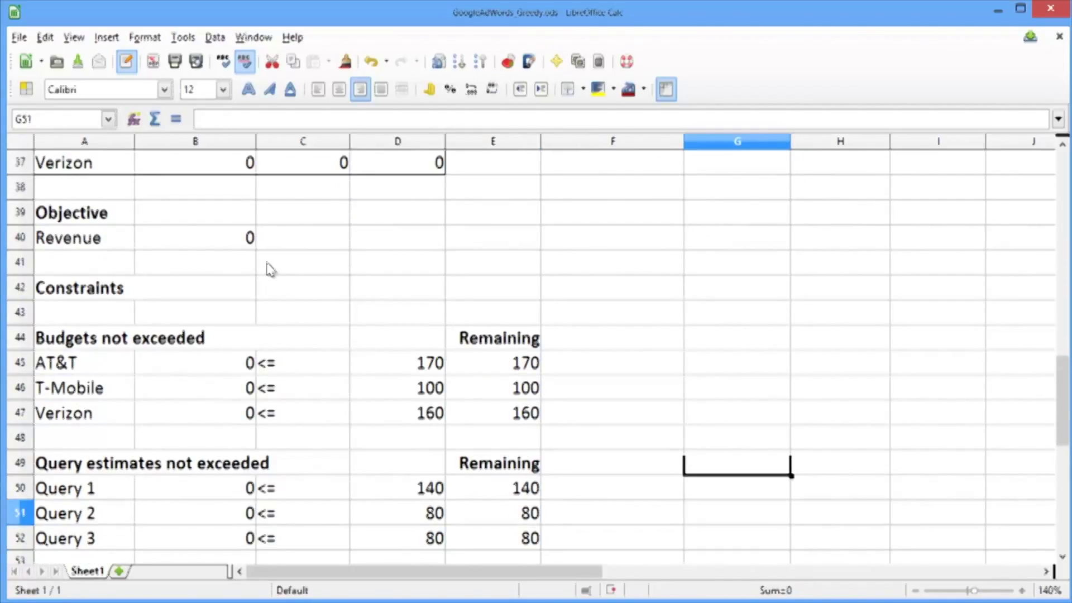
# Step: Give V-3 a Query Limit of 80
pyautogui.press('Right')
pyautogui.write('80')
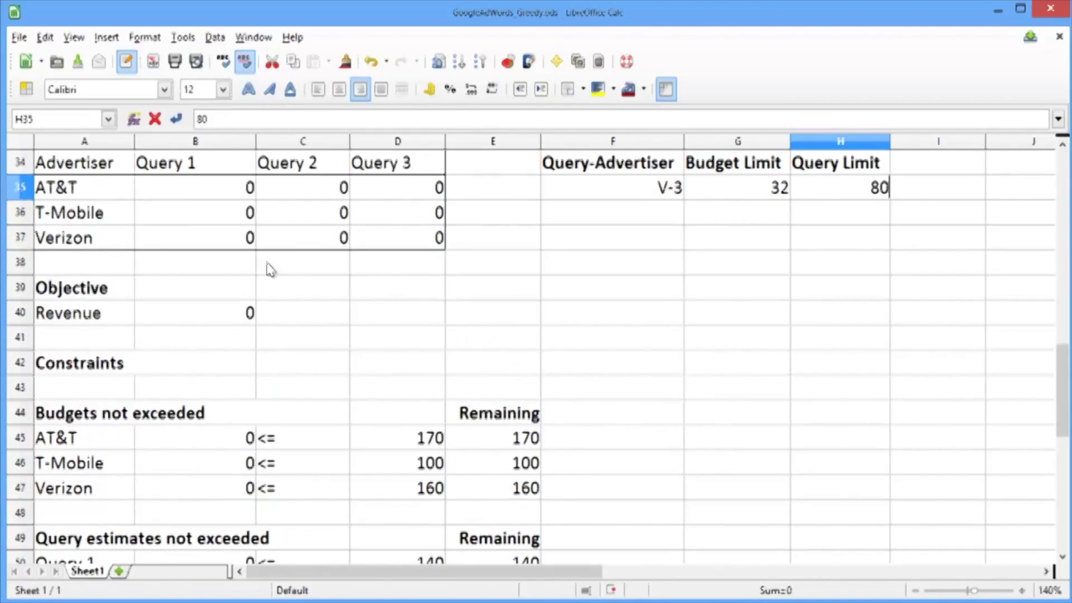
pyautogui.press('Return')
pyautogui.press('Left')
pyautogui.press('Up')
pyautogui.press('Left')
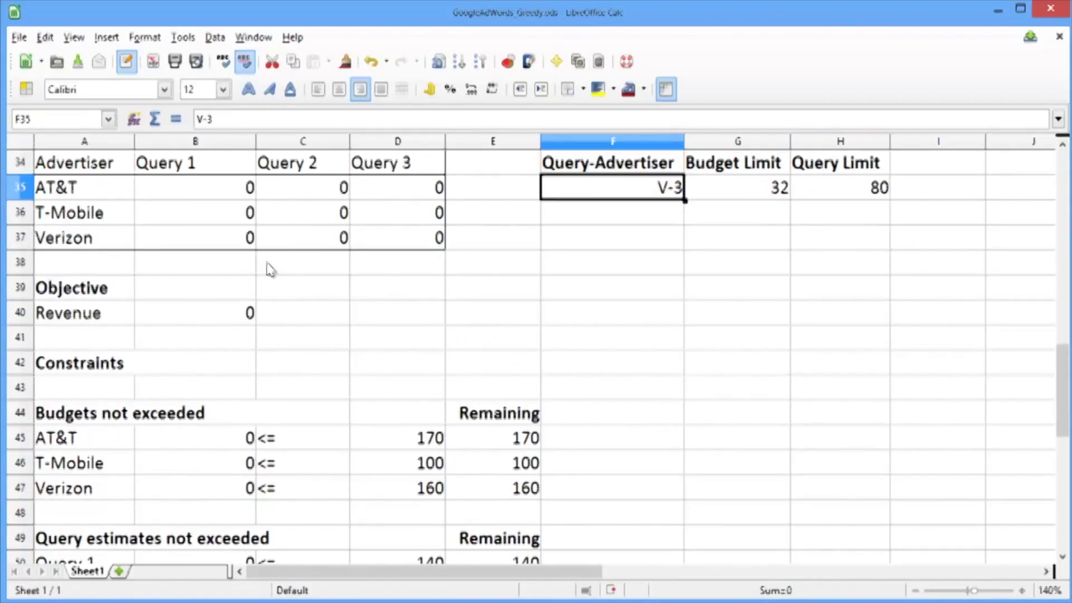
pyautogui.press('Down')
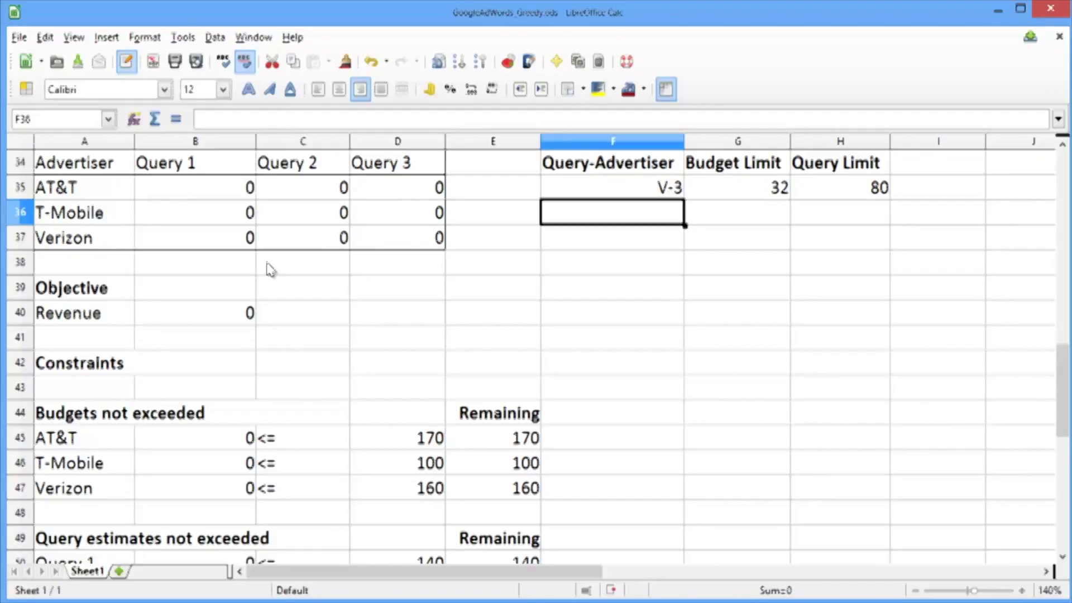
# Step: Compare V-3's budget limit 32 with query limit 80, then type 32 into Verizon's Query 3 allocation
pyautogui.press('Right')
pyautogui.press('Up')
pyautogui.press('Right')
pyautogui.press('Left')
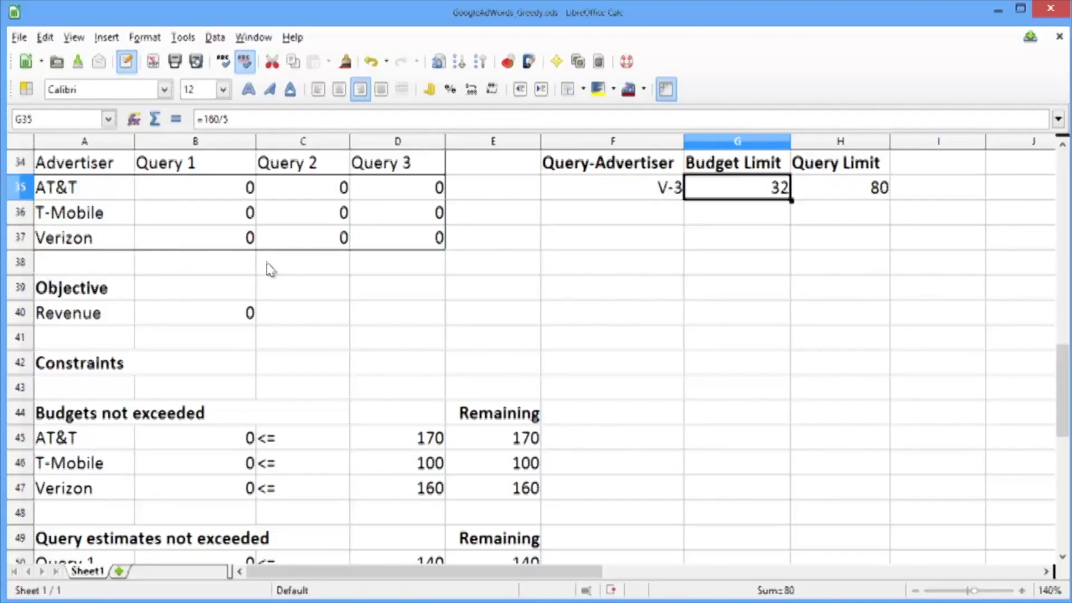
pyautogui.press('Right')
pyautogui.press('Left')
pyautogui.press('Left')
pyautogui.press('Left')
pyautogui.press('Left')
pyautogui.press('Down')
pyautogui.press('Down')
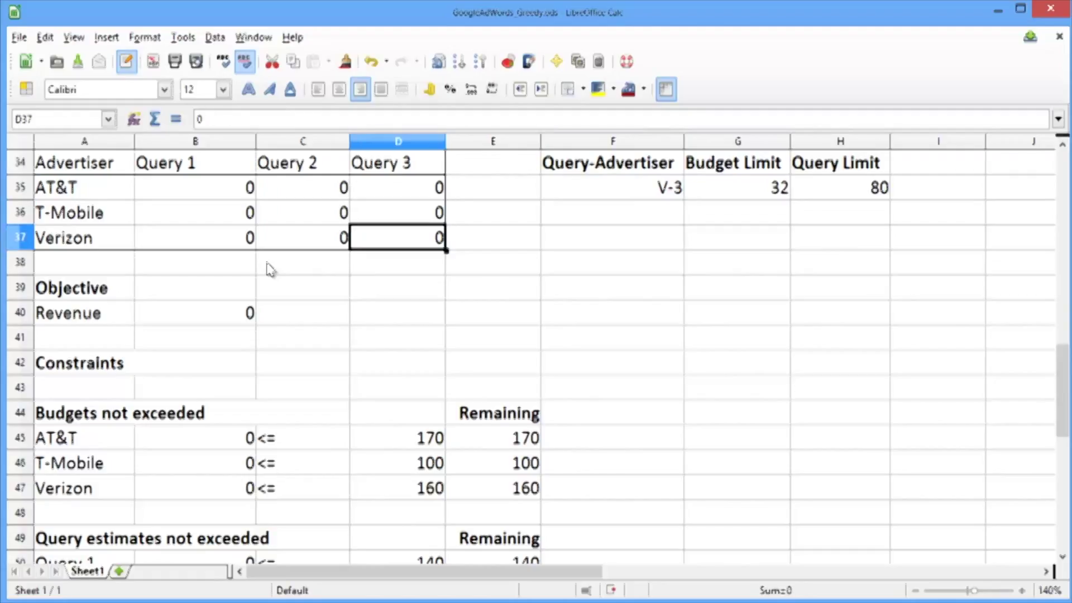
pyautogui.write('32')
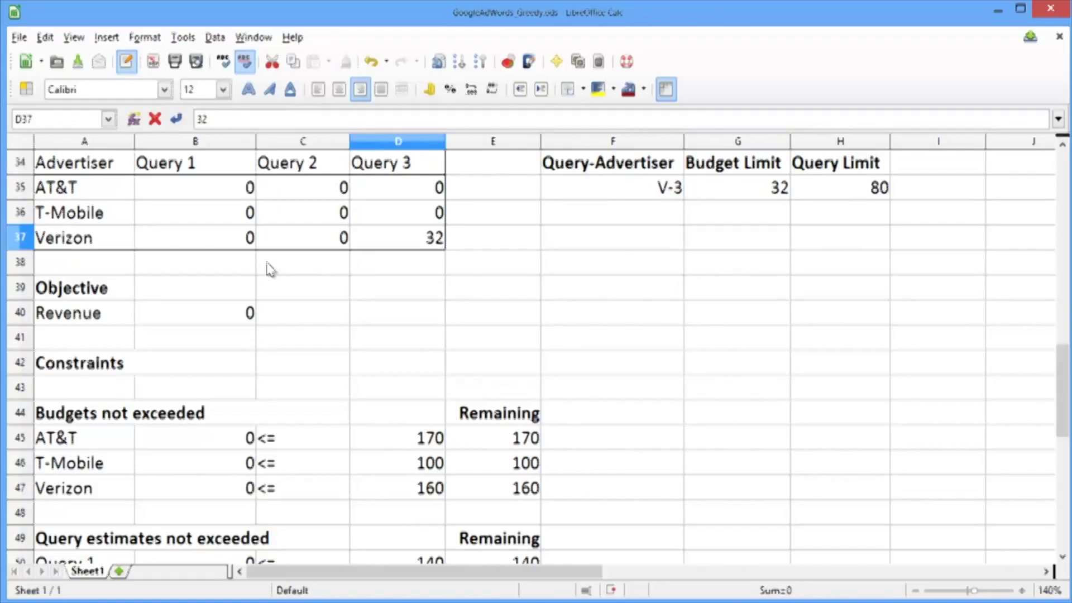
# Step: Commit 32 as Verizon's Query 3 allocation and check that revenue rises to 160
pyautogui.press('Return')
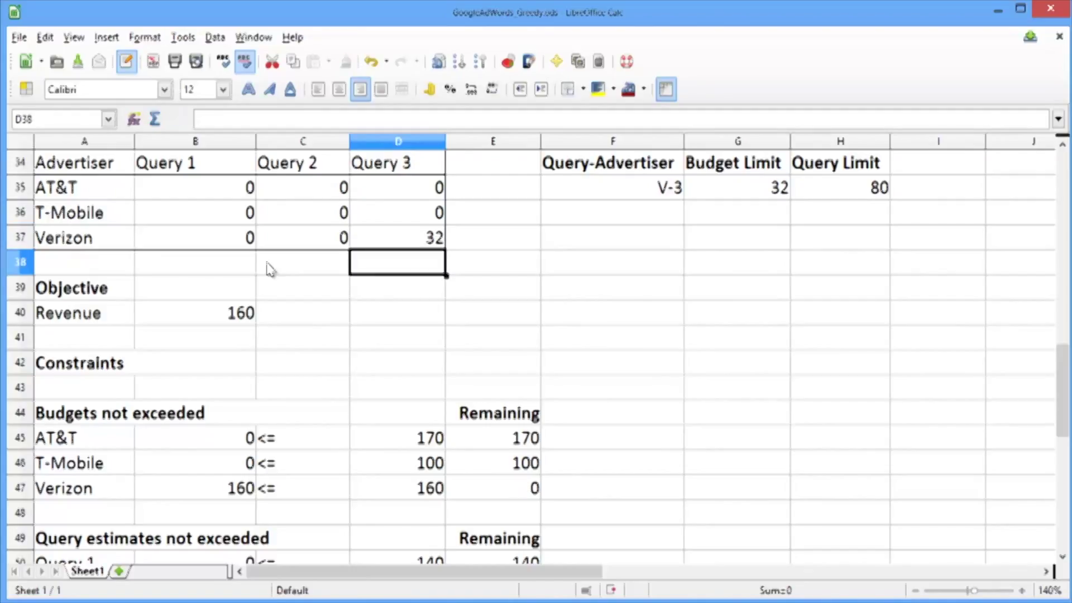
pyautogui.press('Right')
pyautogui.press('Down')
pyautogui.press('Right')
pyautogui.press('Down')
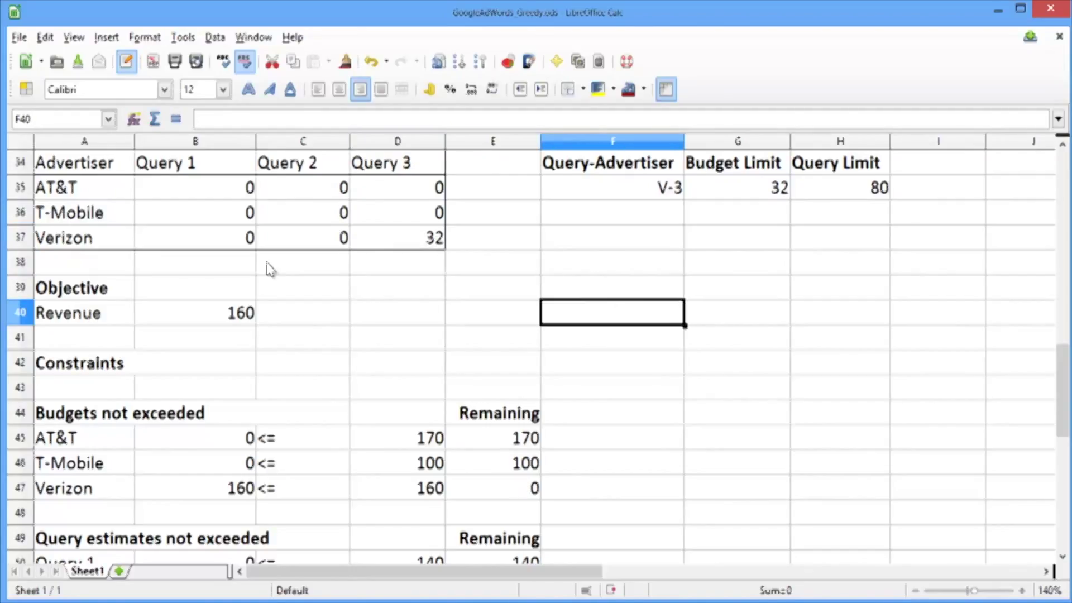
pyautogui.press('Up')
pyautogui.press('Up')
pyautogui.press('Left')
pyautogui.press('Left')
pyautogui.press('Up')
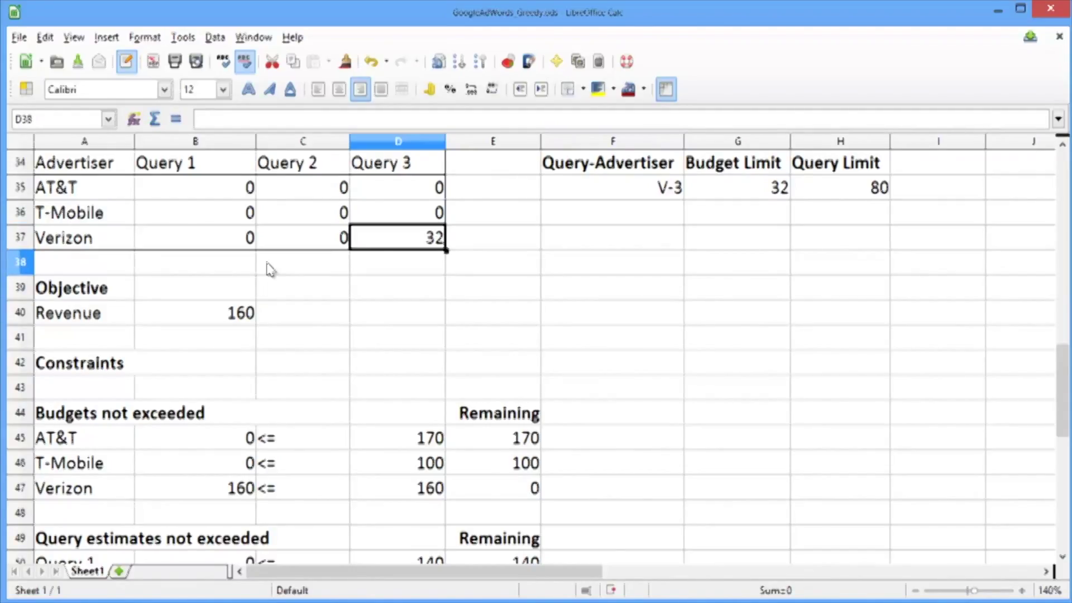
# Step: Confirm Verizon's remaining budget is 0 and Query 3 has 48 left, then return to the price table
pyautogui.press('Down')
pyautogui.press('Down')
pyautogui.press('Down')
pyautogui.press('Down')
pyautogui.press('Down')
pyautogui.press('Down')
pyautogui.press('Down')
pyautogui.press('Down')
pyautogui.press('Down')
pyautogui.press('Down')
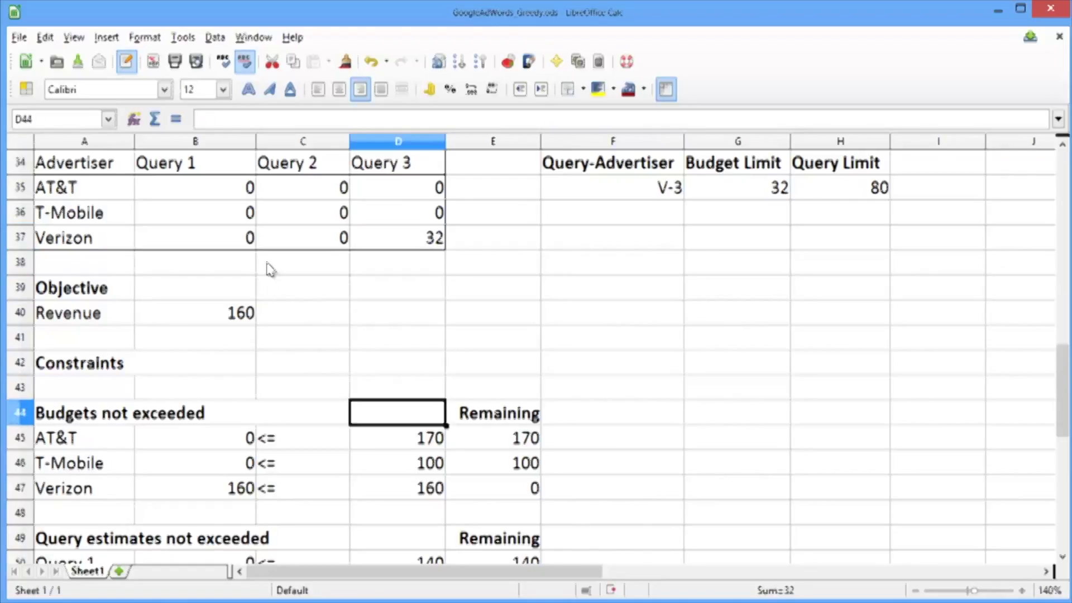
pyautogui.press('Down')
pyautogui.press('Down')
pyautogui.press('Down')
pyautogui.press('Down')
pyautogui.press('Down')
pyautogui.press('Up')
pyautogui.press('Up')
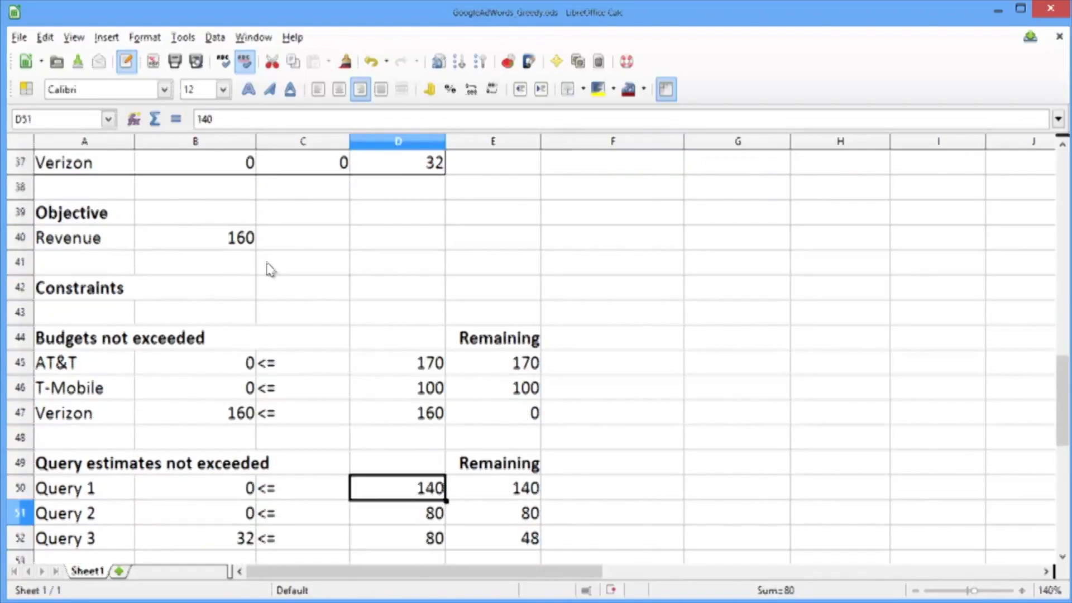
pyautogui.press('Up')
pyautogui.press('Up')
pyautogui.press('Right')
pyautogui.press('Up')
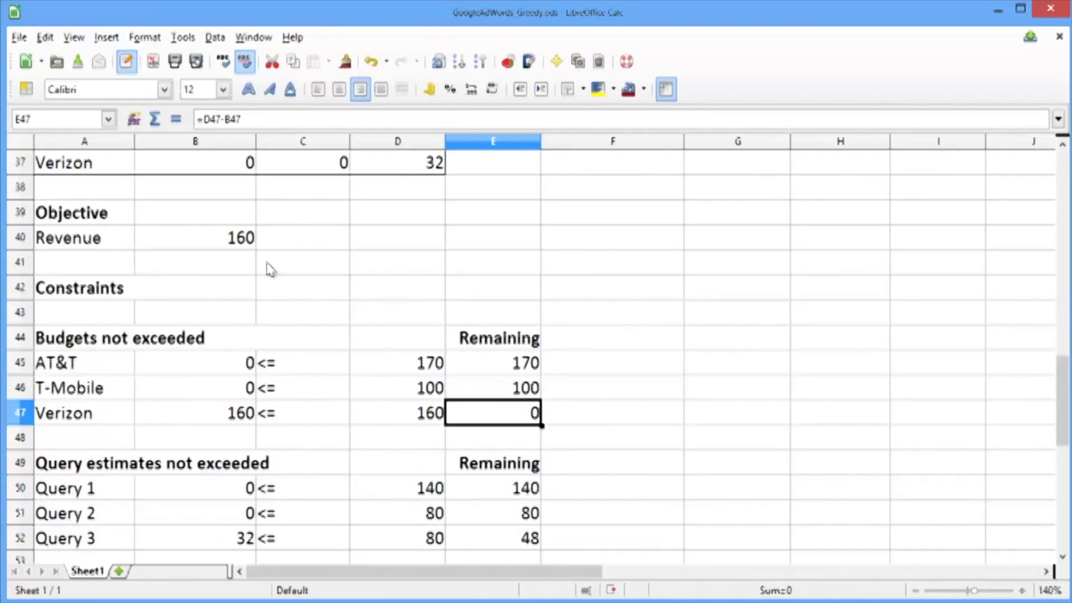
pyautogui.press('Down')
pyautogui.press('Down')
pyautogui.press('Down')
pyautogui.press('Down')
pyautogui.press('Down')
pyautogui.press('Down')
pyautogui.press('Up')
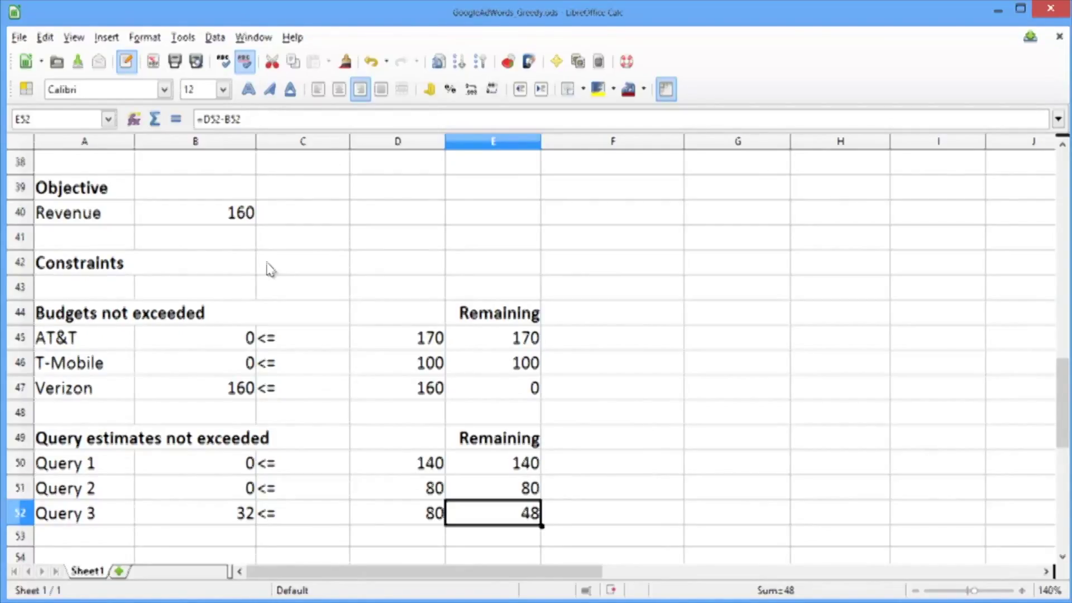
pyautogui.press('Up')
pyautogui.press('Up')
pyautogui.press('Up')
pyautogui.press('Up')
pyautogui.press('Up')
pyautogui.press('Up')
pyautogui.press('Up')
pyautogui.press('Up')
pyautogui.press('Up')
pyautogui.press('Up')
pyautogui.press('Up')
pyautogui.press('Up')
pyautogui.press('Up')
pyautogui.press('Up')
pyautogui.press('Up')
pyautogui.press('Up')
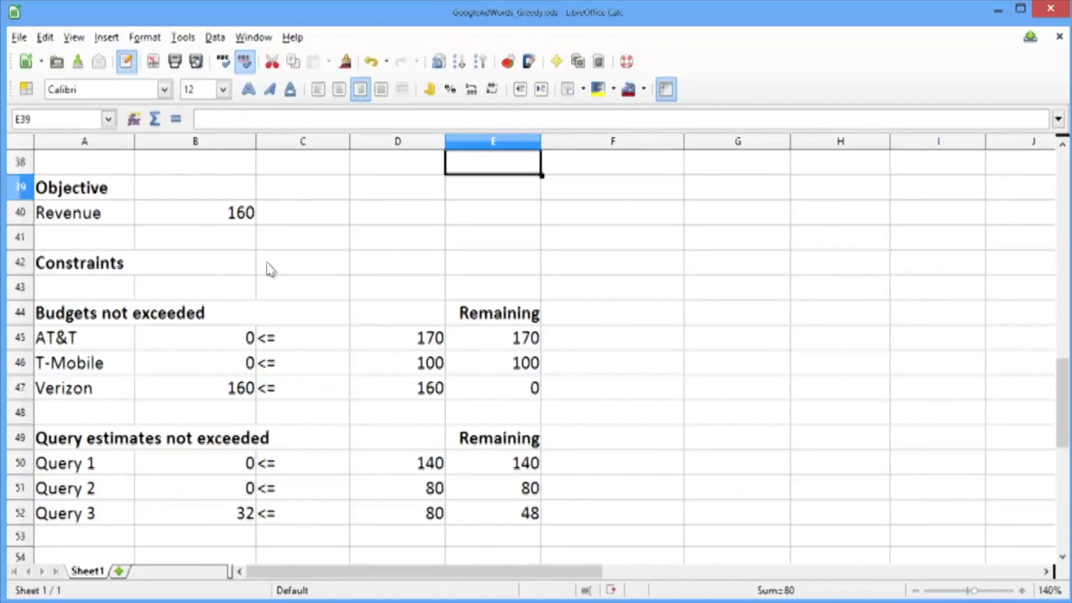
pyautogui.press('Up')
pyautogui.press('Up')
pyautogui.press('Up')
pyautogui.press('Up')
pyautogui.press('Up')
pyautogui.press('Up')
pyautogui.press('Up')
pyautogui.press('Up')
pyautogui.press('Up')
pyautogui.press('Up')
pyautogui.press('Up')
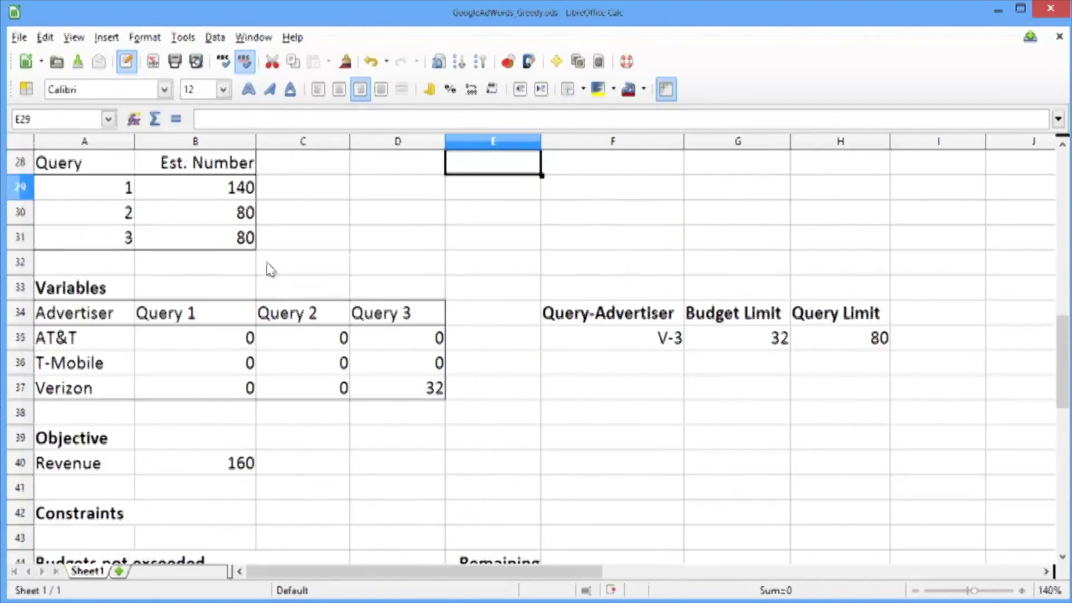
pyautogui.press('Up')
pyautogui.press('Up')
pyautogui.press('Up')
pyautogui.press('Up')
pyautogui.press('Up')
pyautogui.press('Up')
pyautogui.press('Up')
pyautogui.press('Up')
pyautogui.press('Up')
pyautogui.press('Up')
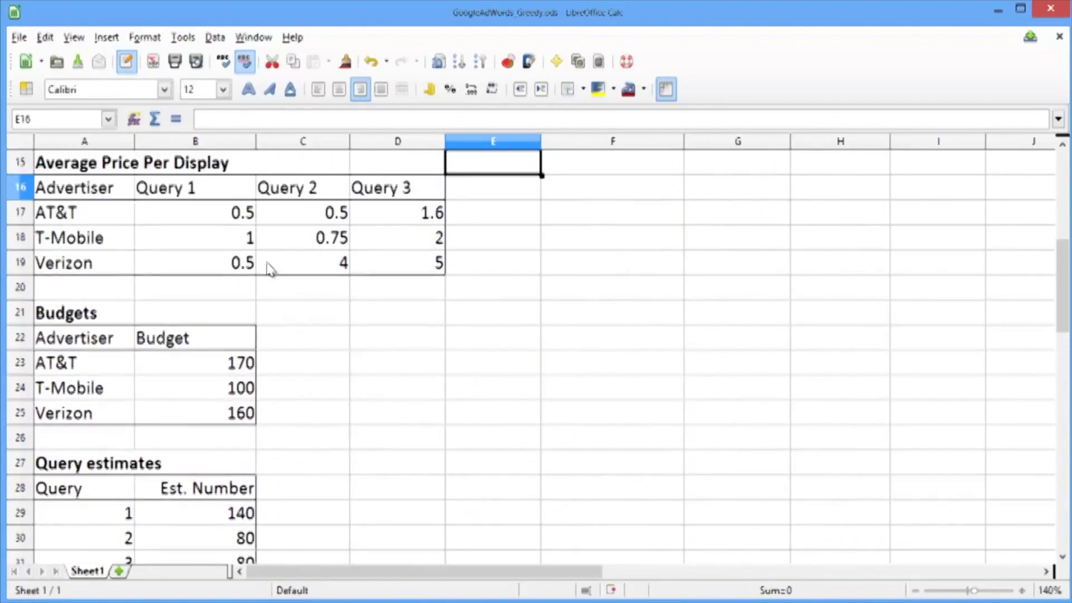
# Step: Fill Verizon's price row (0.5, 4, 5) in the Average Price Per Display table red
pyautogui.press('Down')
pyautogui.press('Down')
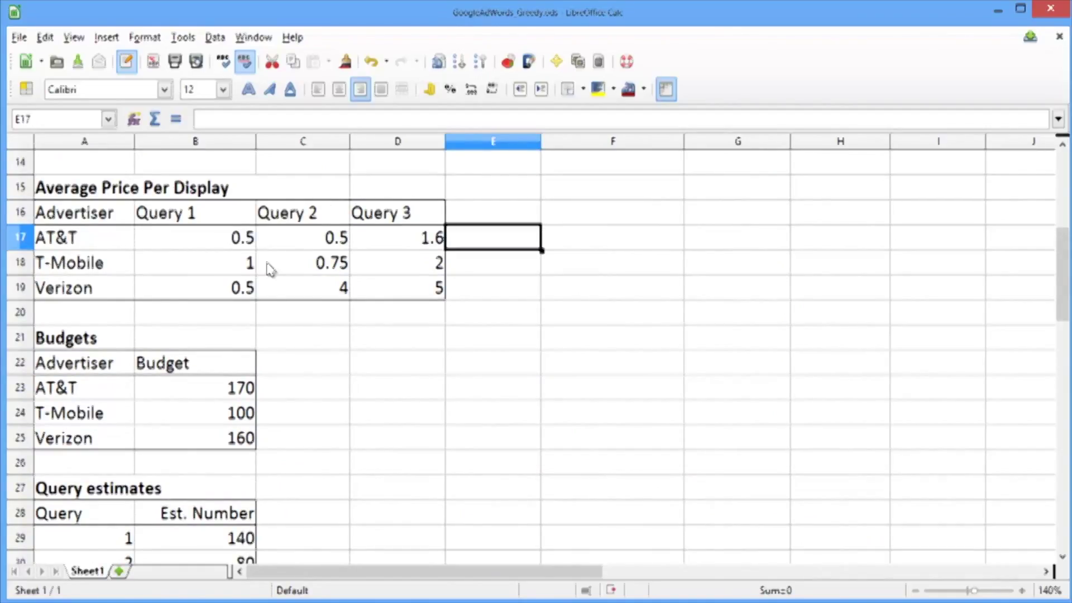
pyautogui.press('Down')
pyautogui.press('Left')
pyautogui.press('Down')
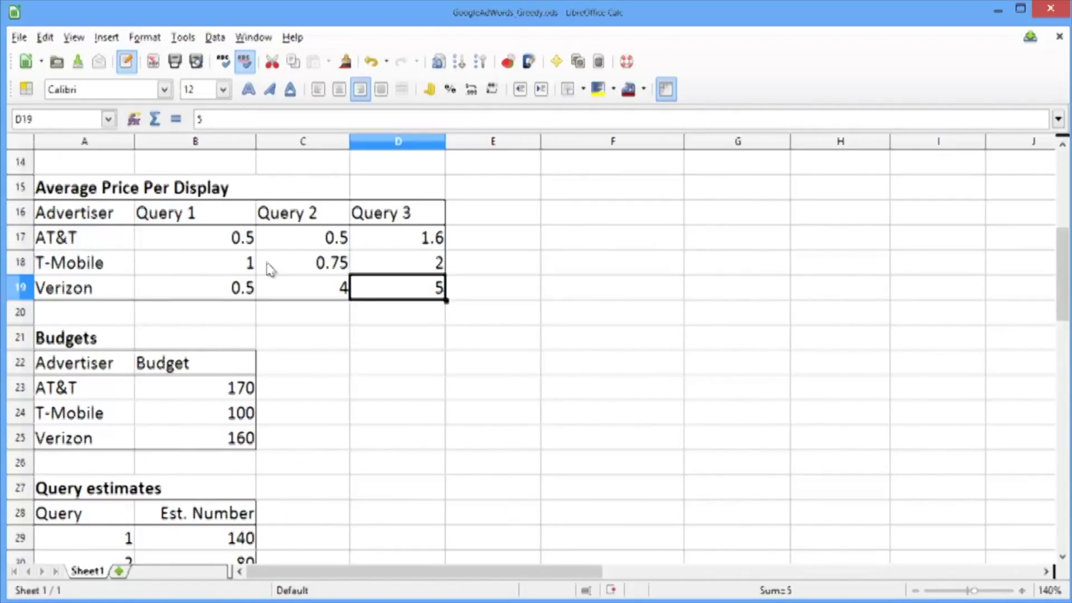
pyautogui.hotkey('shift', 'Left')
pyautogui.hotkey('shift', 'Left')
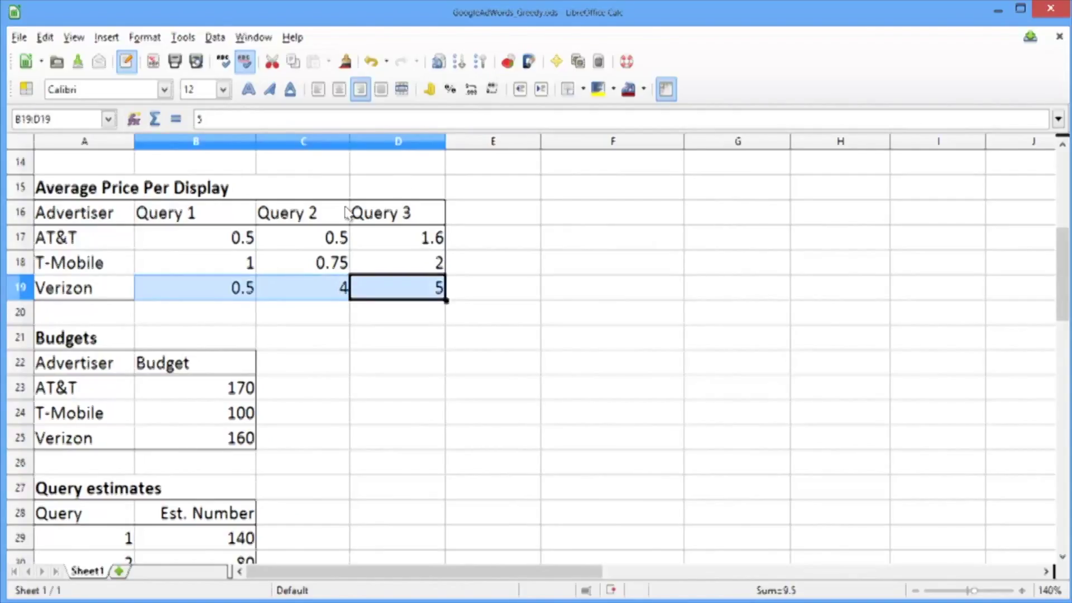
pyautogui.click(614, 89)
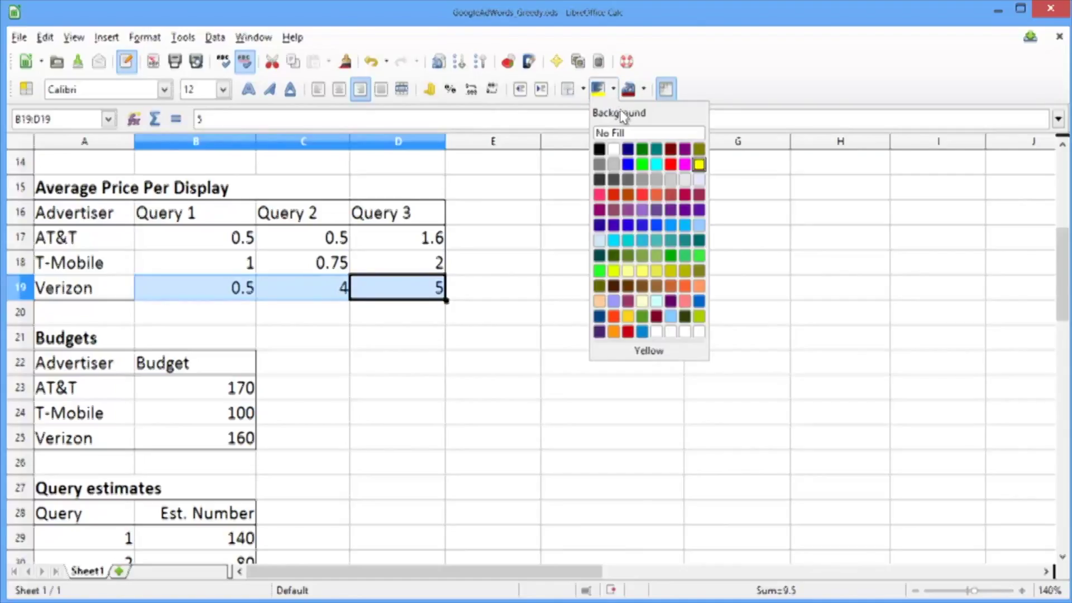
pyautogui.click(643, 195)
pyautogui.click(575, 250)
pyautogui.click(517, 313)
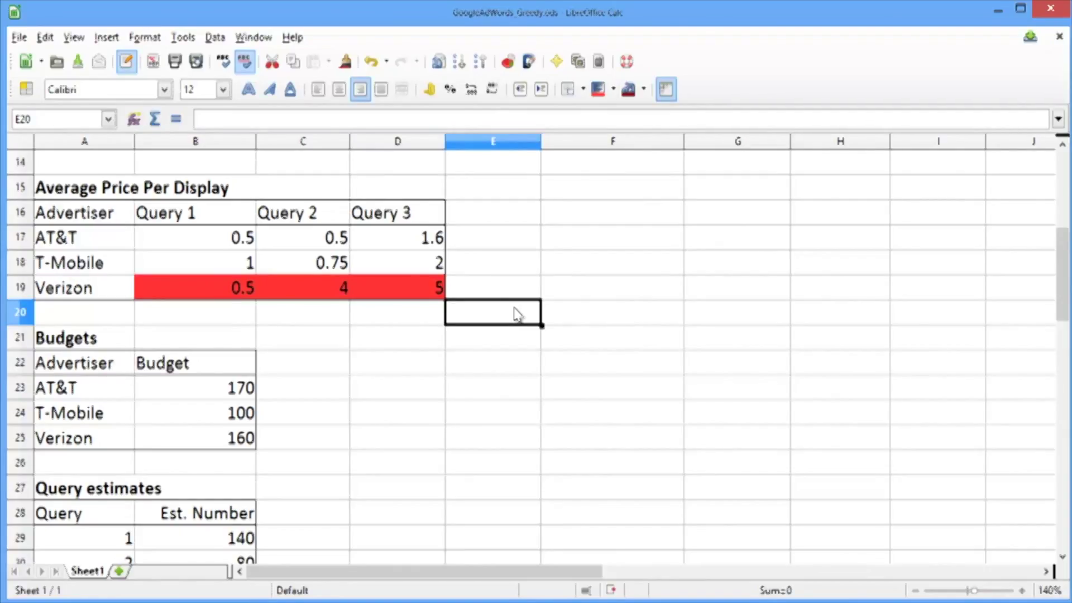
pyautogui.press('Left')
pyautogui.press('Up')
pyautogui.press('Up')
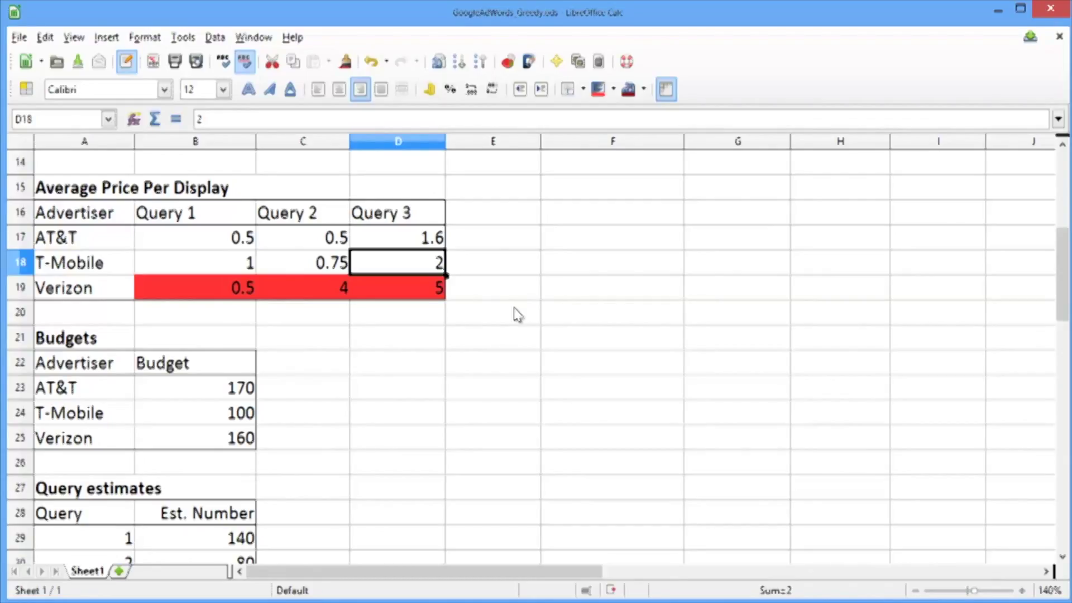
pyautogui.press('Up')
pyautogui.press('Down')
pyautogui.press('Down')
pyautogui.press('Down')
pyautogui.press('Down')
pyautogui.press('Down')
pyautogui.press('Down')
pyautogui.press('Down')
pyautogui.press('Down')
pyautogui.press('Down')
pyautogui.press('Down')
pyautogui.press('Down')
pyautogui.press('Down')
pyautogui.press('Down')
pyautogui.press('Down')
pyautogui.press('Down')
pyautogui.press('Down')
pyautogui.press('Down')
pyautogui.press('Down')
pyautogui.press('Down')
pyautogui.press('Down')
pyautogui.press('Down')
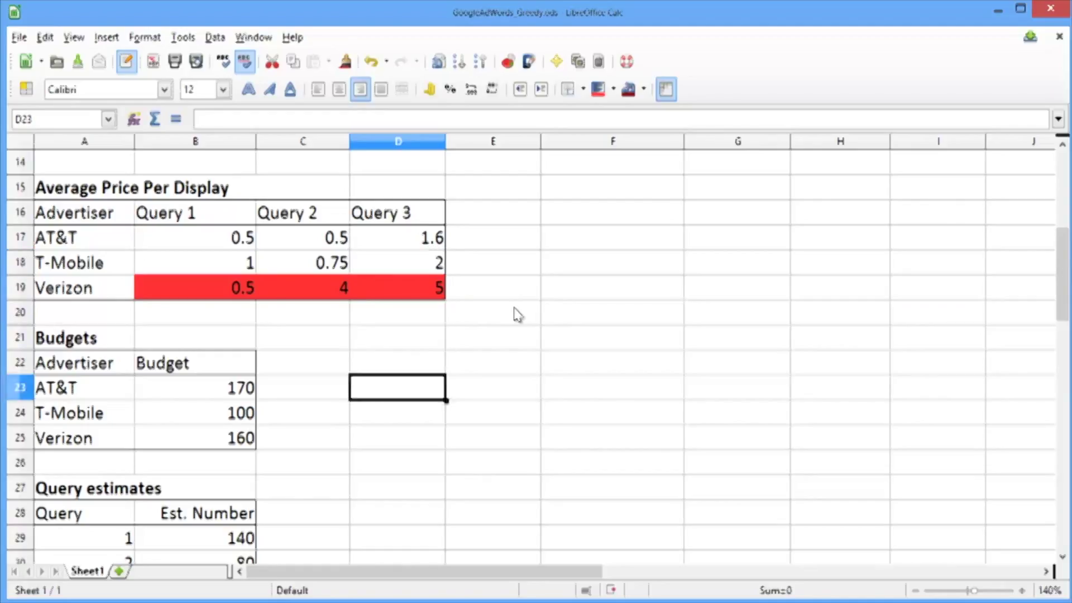
pyautogui.press('Down')
pyautogui.press('Right')
pyautogui.press('Right')
pyautogui.press('Up')
pyautogui.press('Up')
pyautogui.press('Up')
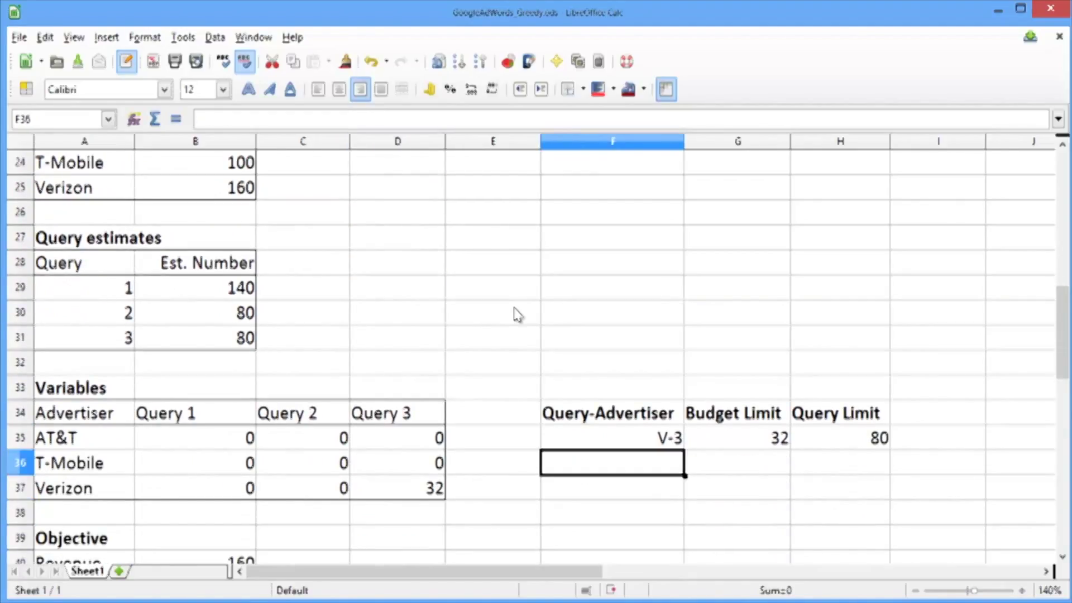
# Step: Enter T-3 in F36 with a Budget Limit of =100/2 (50)
pyautogui.write('T-3')
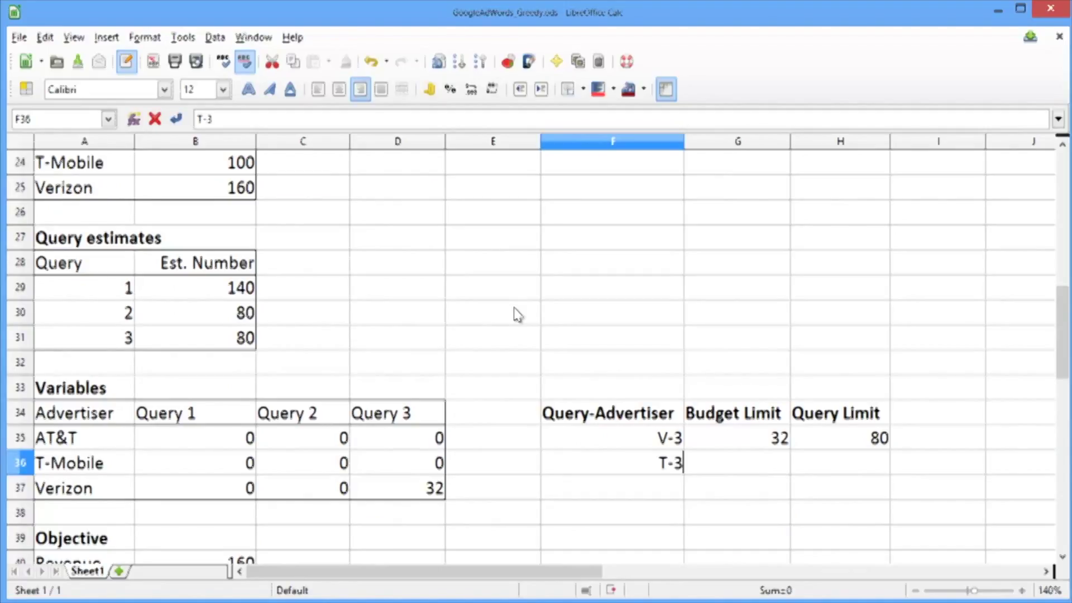
pyautogui.press('Return')
pyautogui.press('Down')
pyautogui.press('Down')
pyautogui.press('Down')
pyautogui.press('Down')
pyautogui.press('Down')
pyautogui.press('Down')
pyautogui.press('Down')
pyautogui.press('Down')
pyautogui.press('Down')
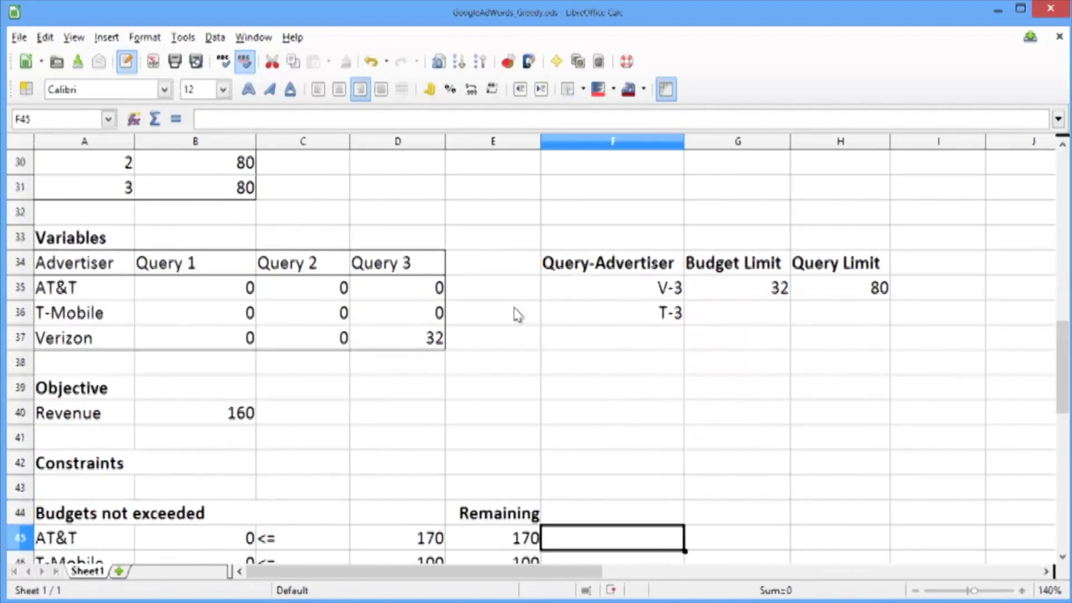
pyautogui.press('Down')
pyautogui.press('Up')
pyautogui.press('Up')
pyautogui.press('Up')
pyautogui.press('Up')
pyautogui.press('Up')
pyautogui.press('Up')
pyautogui.press('Up')
pyautogui.press('Up')
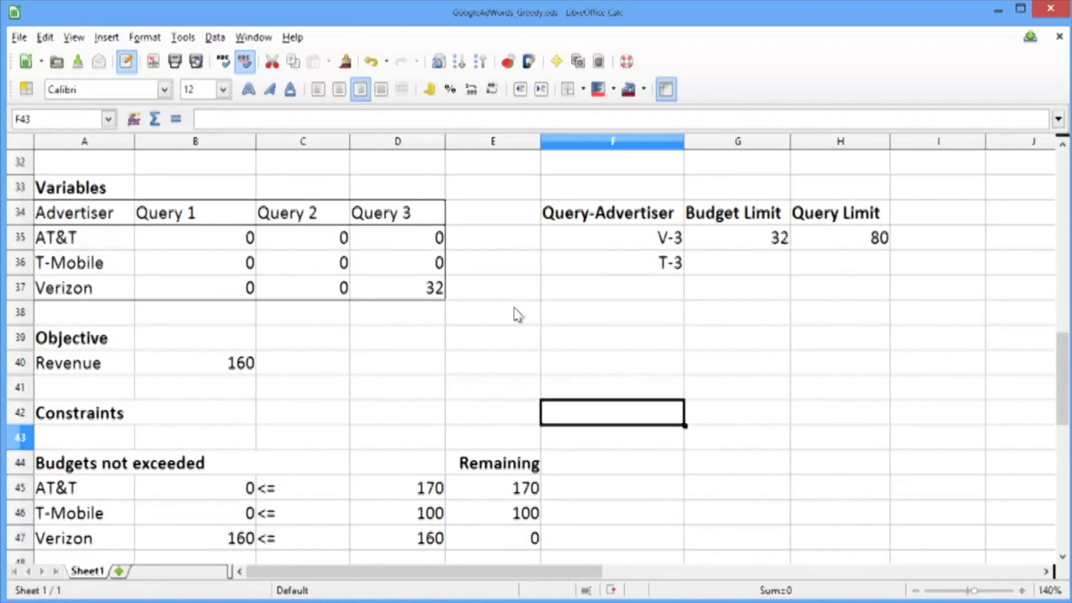
pyautogui.press('Up')
pyautogui.press('Up')
pyautogui.press('Up')
pyautogui.press('Right')
pyautogui.write('=')
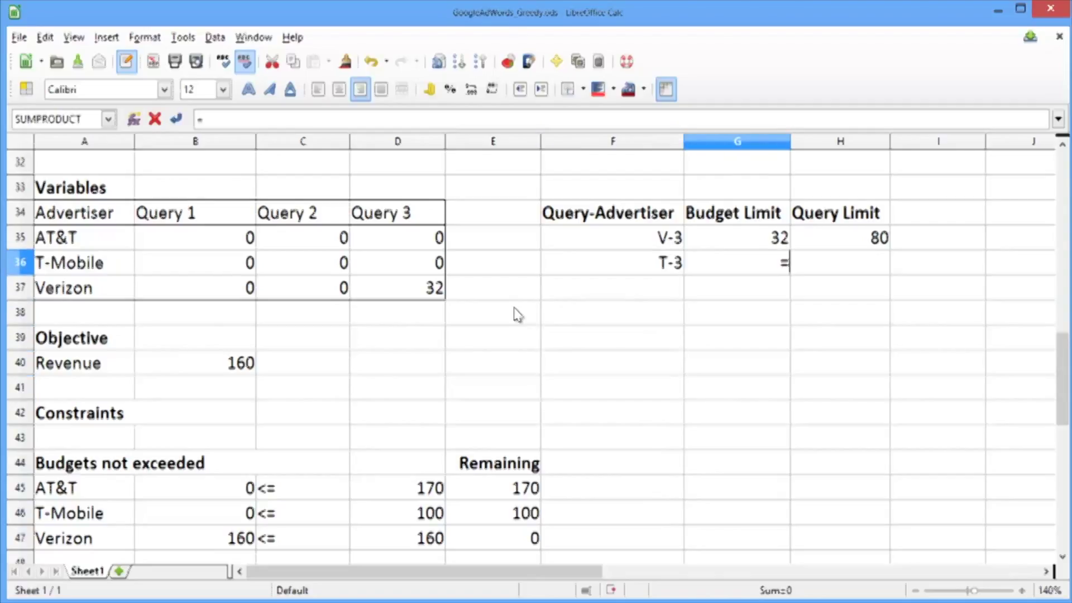
pyautogui.write('100/2')
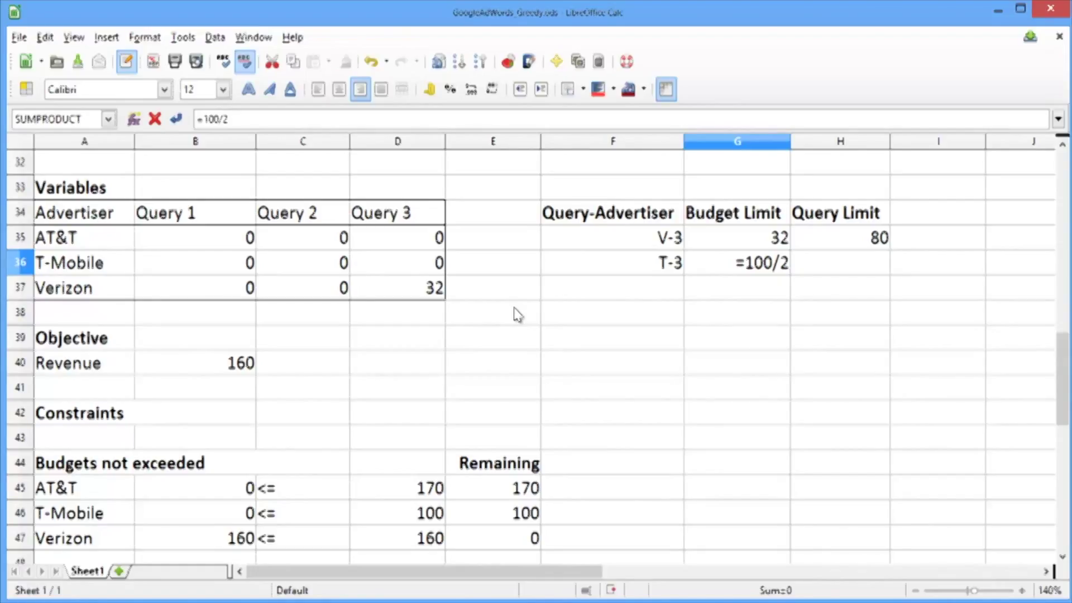
pyautogui.press('Return')
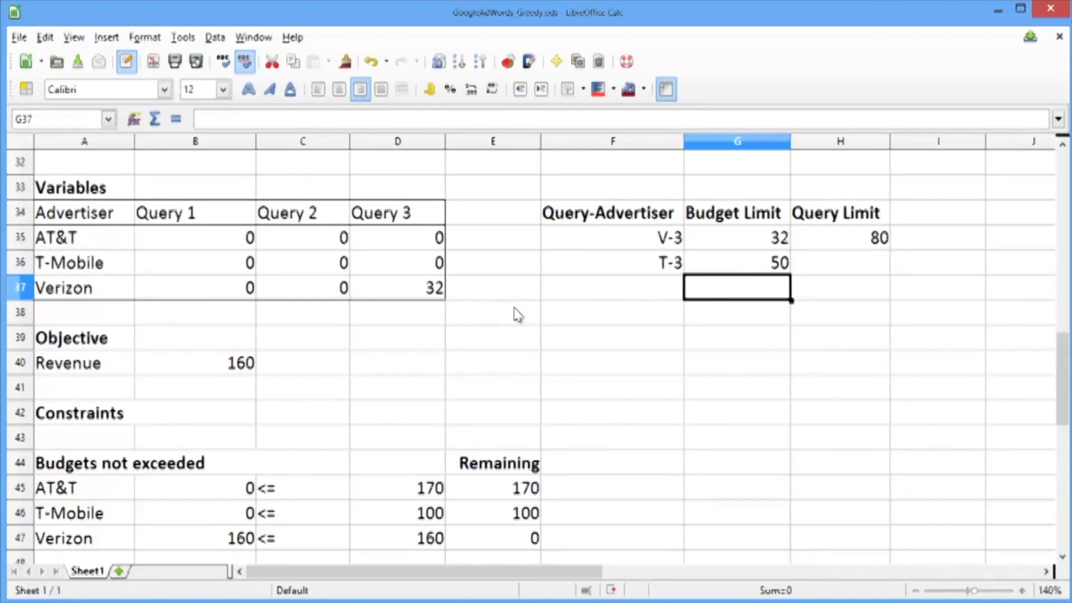
# Step: Check that Query 3 has 48 remaining, then return to T-3's Query Limit cell
pyautogui.press('Down')
pyautogui.press('Down')
pyautogui.press('Down')
pyautogui.press('Down')
pyautogui.press('Down')
pyautogui.press('Down')
pyautogui.press('Down')
pyautogui.press('Down')
pyautogui.press('Down')
pyautogui.press('Down')
pyautogui.press('Down')
pyautogui.press('Down')
pyautogui.press('Down')
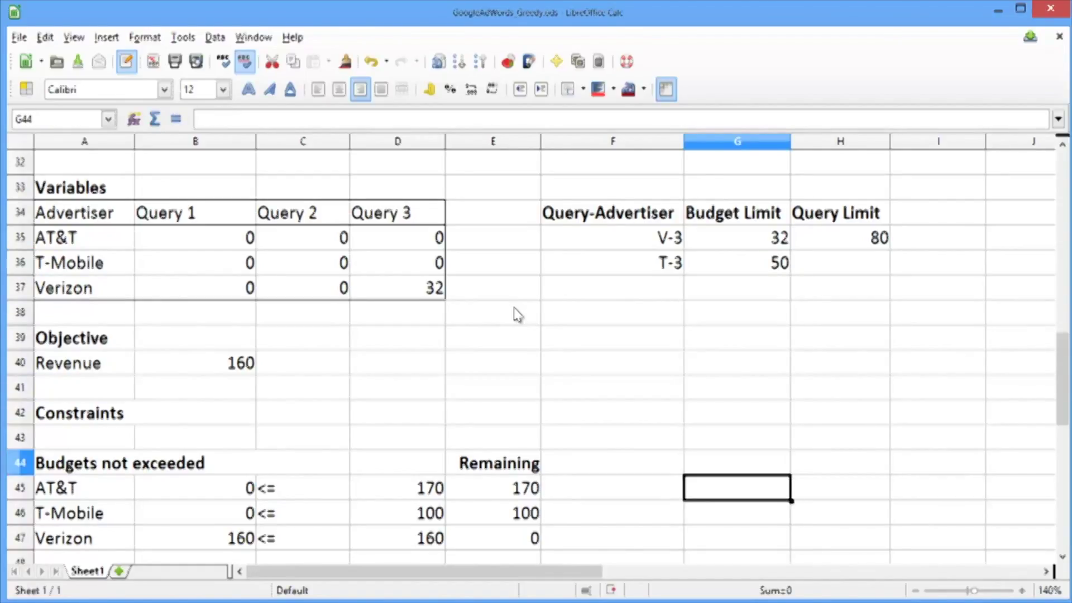
pyautogui.press('Down')
pyautogui.press('Down')
pyautogui.press('Left')
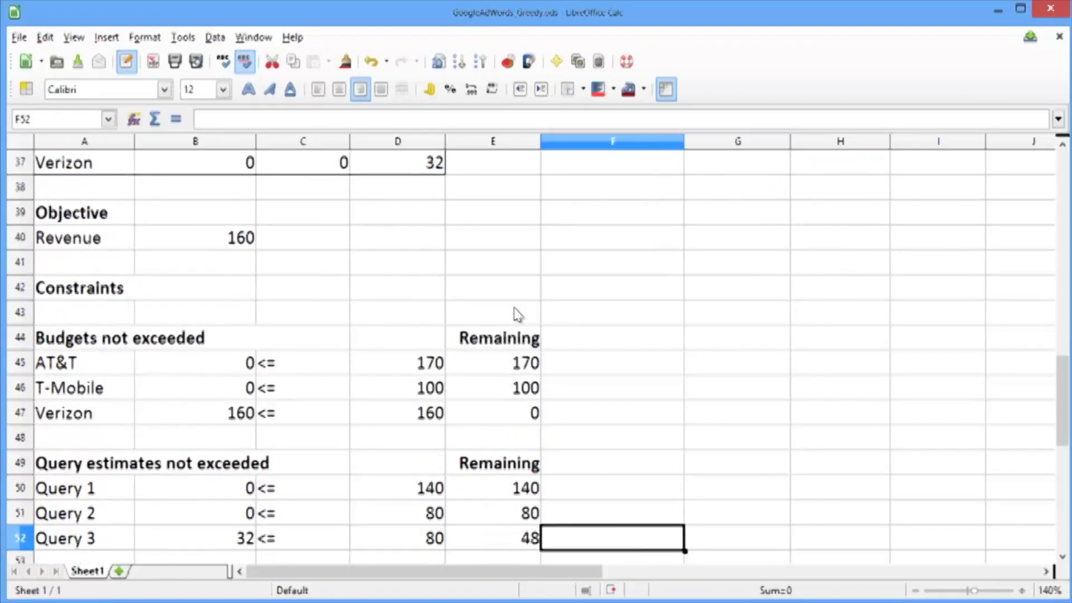
pyautogui.press('Left')
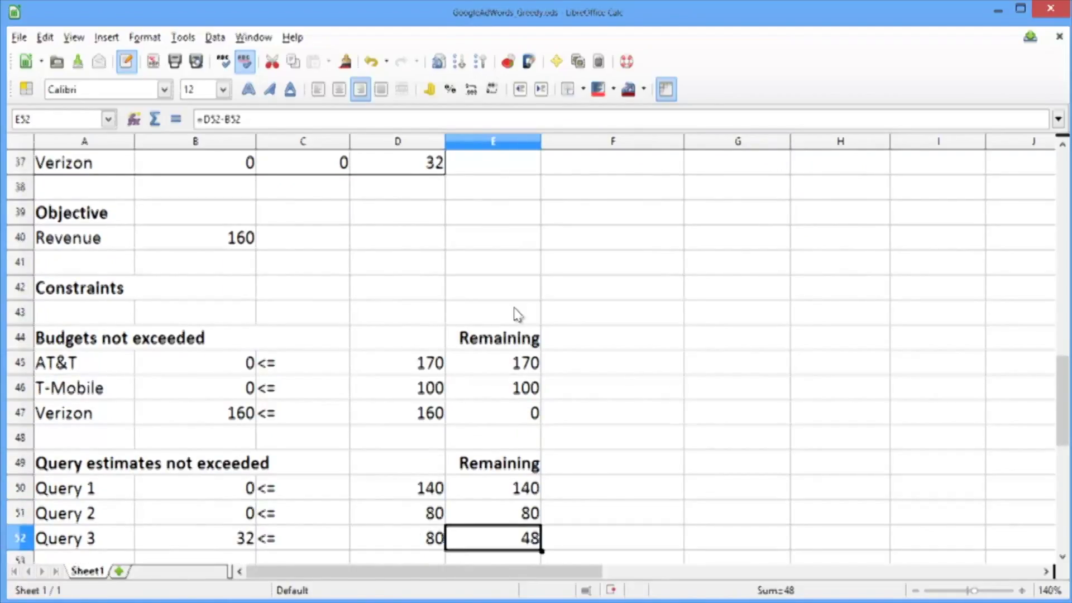
pyautogui.press('Right')
pyautogui.press('Up')
pyautogui.press('Up')
pyautogui.press('Up')
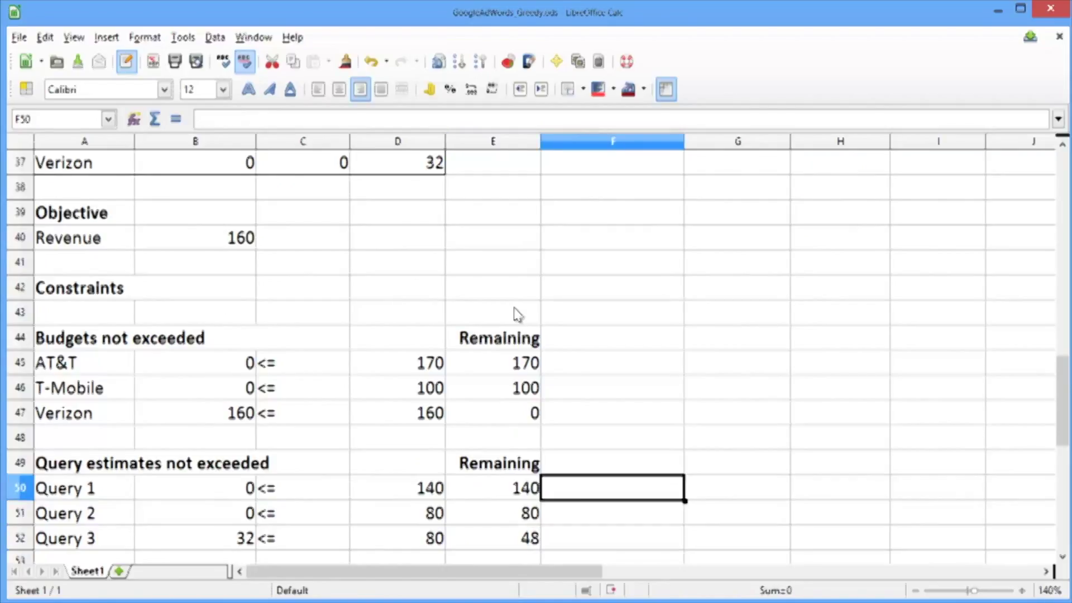
pyautogui.press('Up')
pyautogui.press('Up')
pyautogui.press('Up')
pyautogui.press('Up')
pyautogui.press('Up')
pyautogui.press('Up')
pyautogui.press('Up')
pyautogui.press('Up')
pyautogui.press('Up')
pyautogui.press('Up')
pyautogui.press('Up')
pyautogui.press('Up')
pyautogui.press('Up')
pyautogui.press('Right')
pyautogui.press('Right')
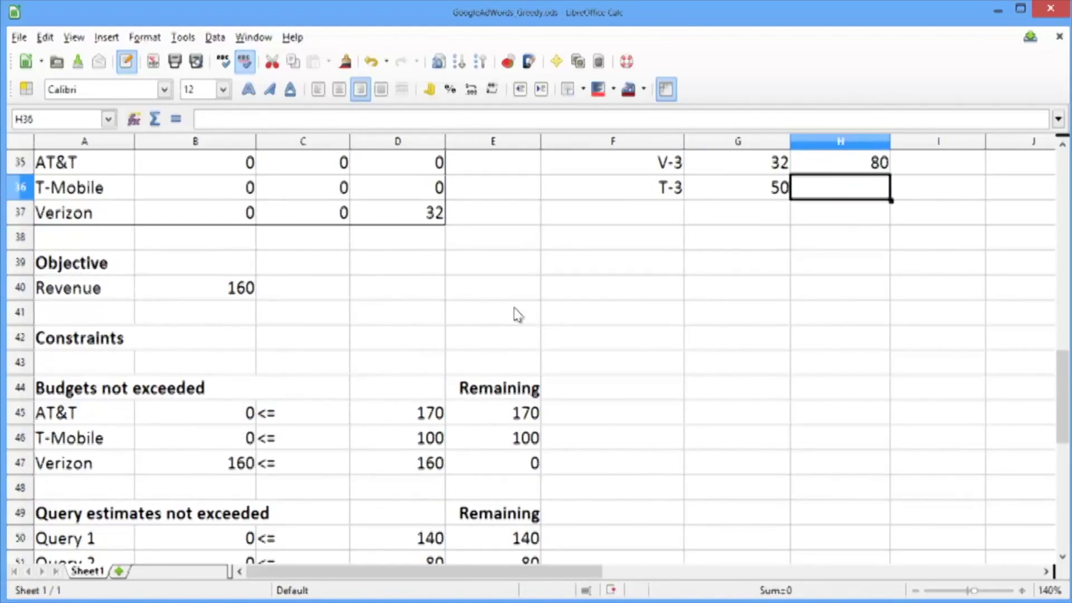
# Step: Give T-3 a Query Limit of 48 and compare it with the budget limit of 50
pyautogui.write('48')
pyautogui.press('Return')
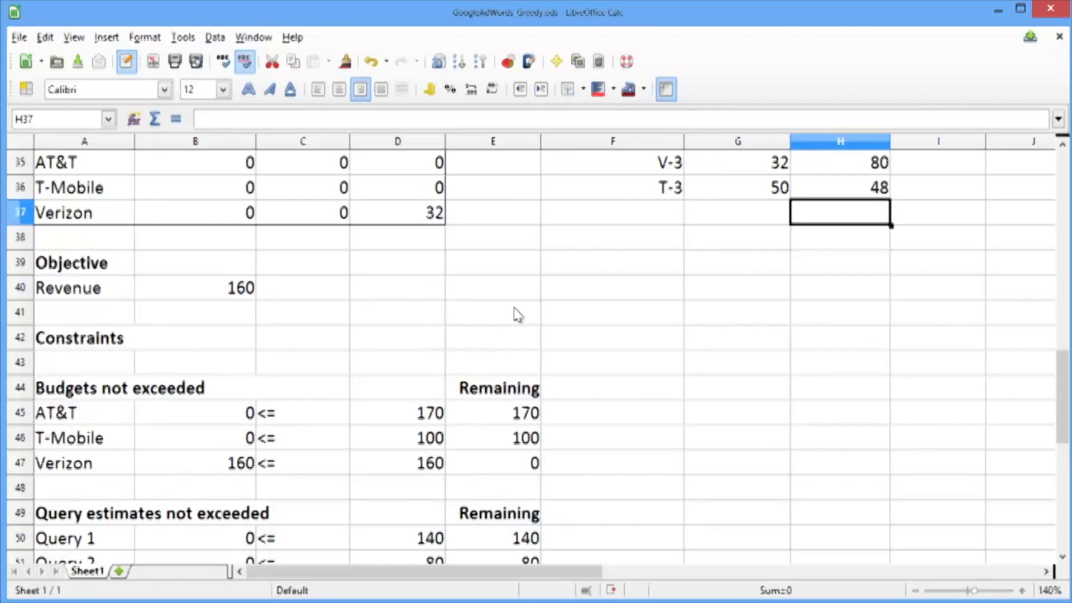
pyautogui.press('Up')
pyautogui.press('Up')
pyautogui.press('Up')
pyautogui.press('Down')
pyautogui.press('Down')
pyautogui.press('Left')
pyautogui.press('Left')
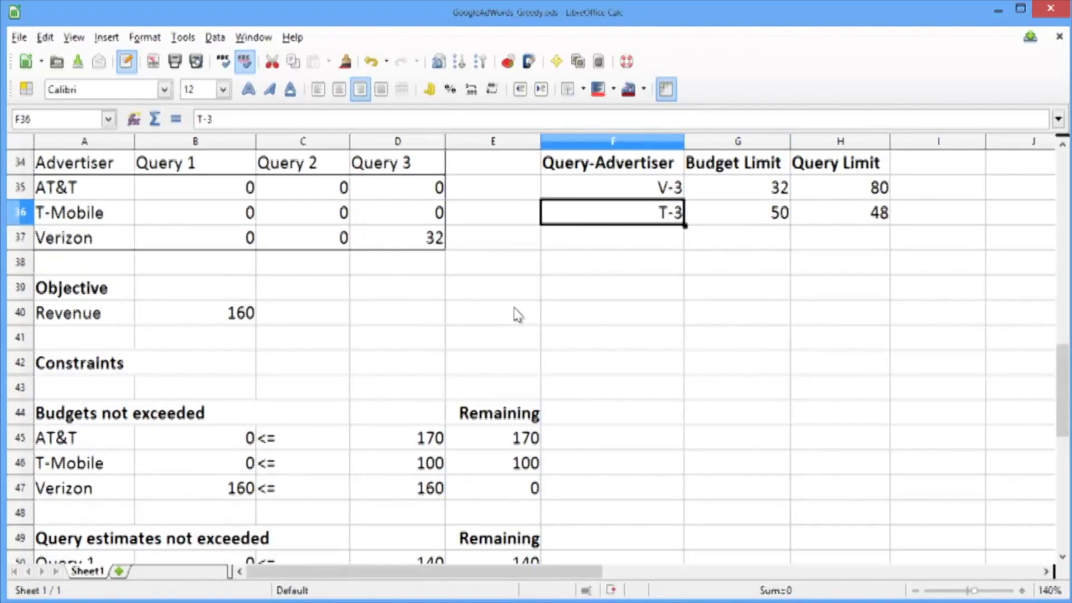
pyautogui.press('Right')
pyautogui.press('Right')
pyautogui.press('Left')
pyautogui.press('Right')
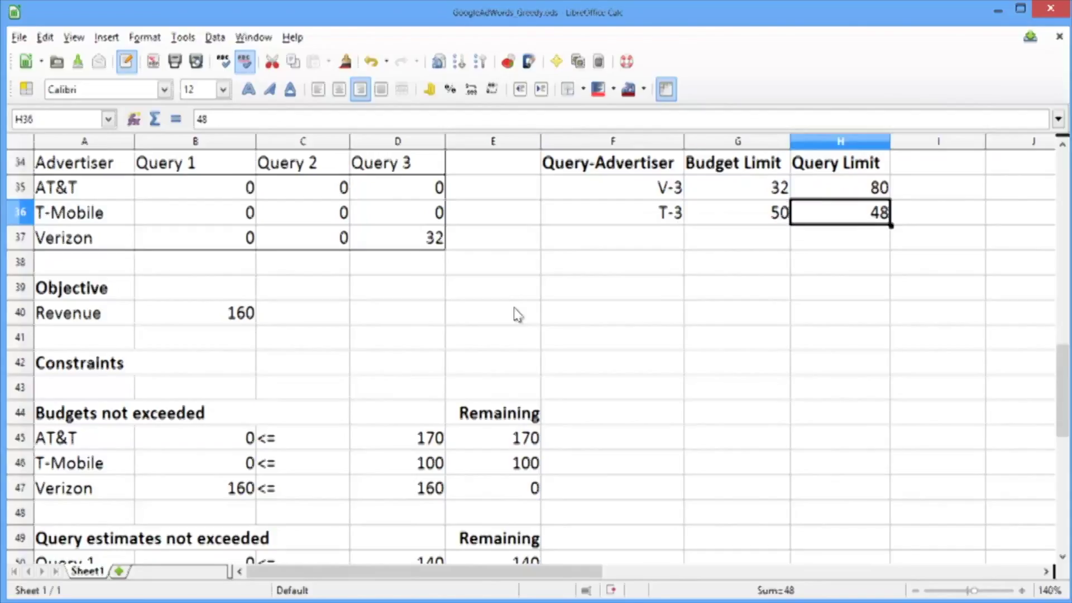
# Step: Allocate 48 Query 3 displays to T-Mobile, leaving it a budget of 4 and Query 3 at 0
pyautogui.press('Left')
pyautogui.press('Left')
pyautogui.press('Left')
pyautogui.press('Left')
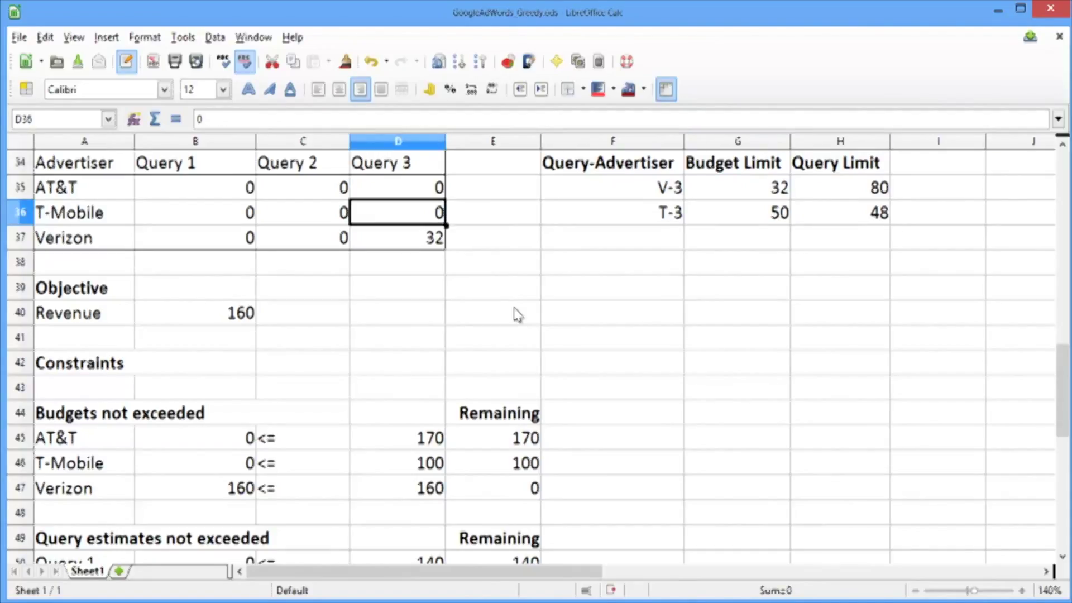
pyautogui.write('48')
pyautogui.press('Return')
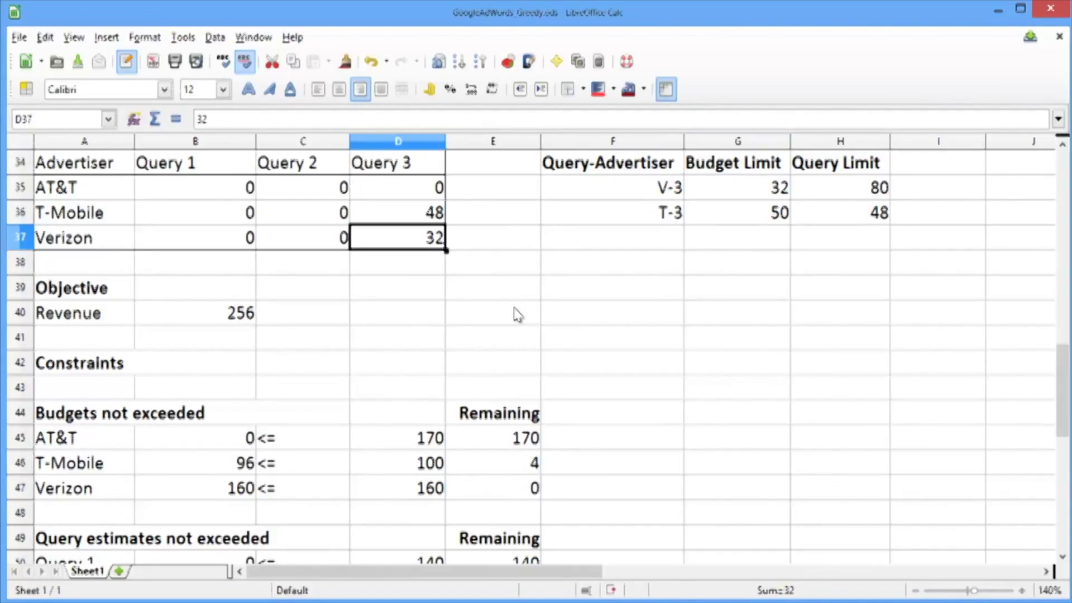
pyautogui.press('Down')
pyautogui.press('Down')
pyautogui.press('Down')
pyautogui.press('Down')
pyautogui.press('Down')
pyautogui.press('Down')
pyautogui.press('Down')
pyautogui.press('Down')
pyautogui.press('Down')
pyautogui.press('Down')
pyautogui.press('Down')
pyautogui.press('Down')
pyautogui.press('Down')
pyautogui.press('Down')
pyautogui.press('Down')
pyautogui.press('Down')
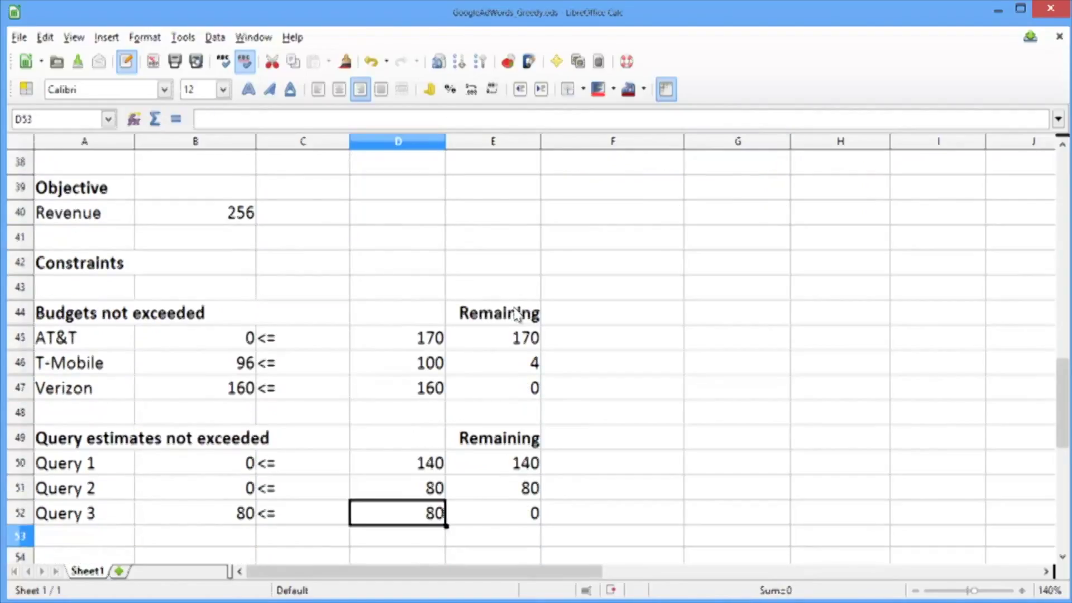
pyautogui.press('Up')
pyautogui.press('Up')
pyautogui.press('Up')
pyautogui.press('Up')
pyautogui.press('Up')
pyautogui.press('Up')
pyautogui.press('Up')
pyautogui.press('Right')
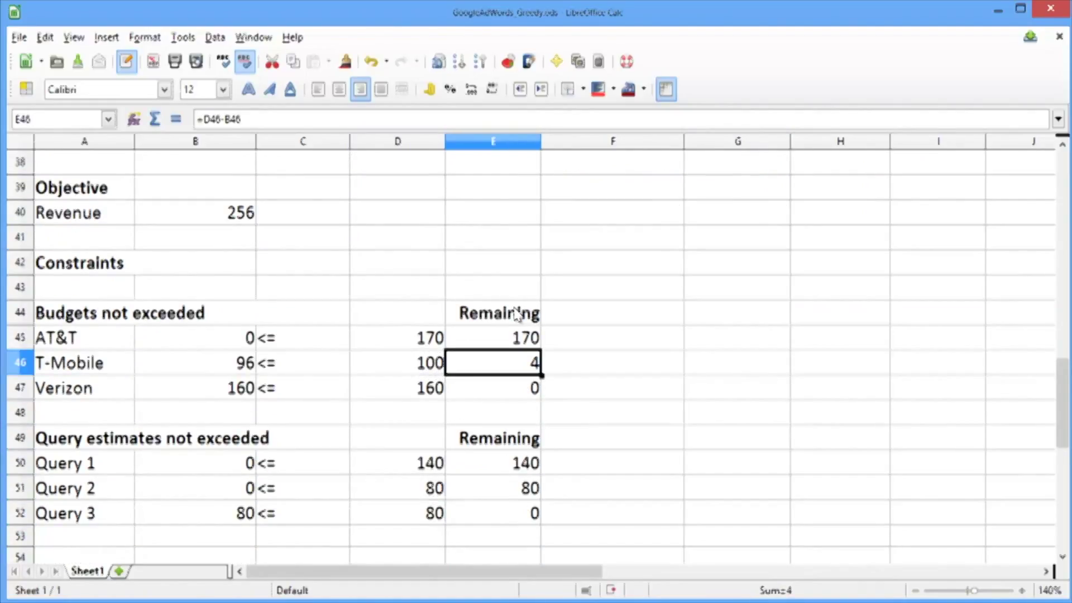
pyautogui.press('Down')
pyautogui.press('Down')
pyautogui.press('Down')
pyautogui.press('Down')
pyautogui.press('Down')
pyautogui.press('Down')
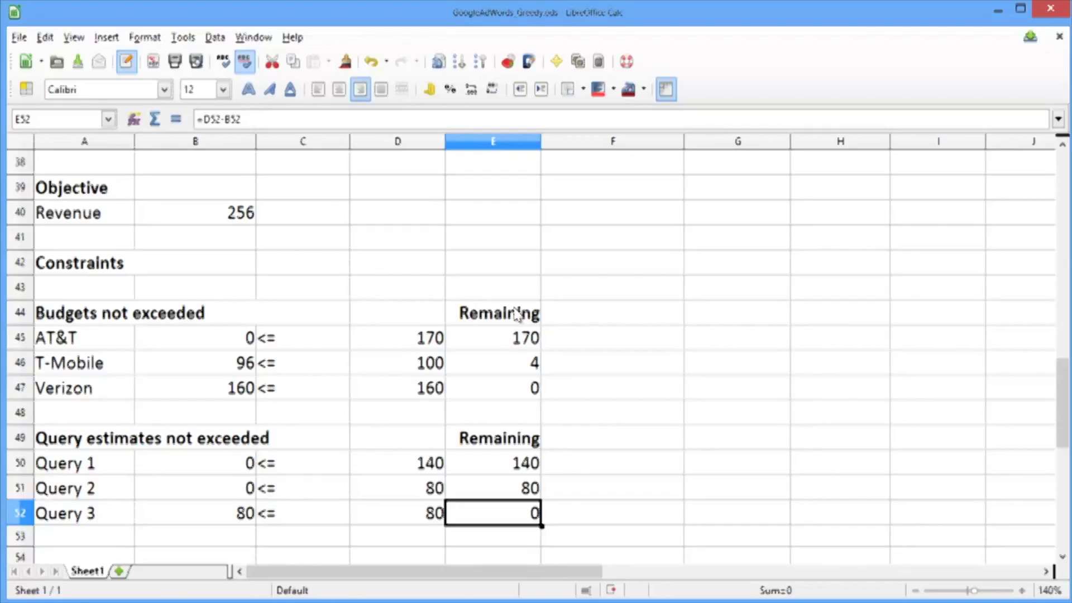
pyautogui.press('Up')
pyautogui.press('Up')
pyautogui.press('Up')
pyautogui.press('Up')
pyautogui.press('Up')
pyautogui.press('Up')
pyautogui.press('Up')
pyautogui.press('Up')
pyautogui.press('Up')
pyautogui.press('Up')
pyautogui.press('Up')
pyautogui.press('Up')
pyautogui.press('Up')
pyautogui.press('Up')
pyautogui.press('Up')
pyautogui.press('Up')
pyautogui.press('Up')
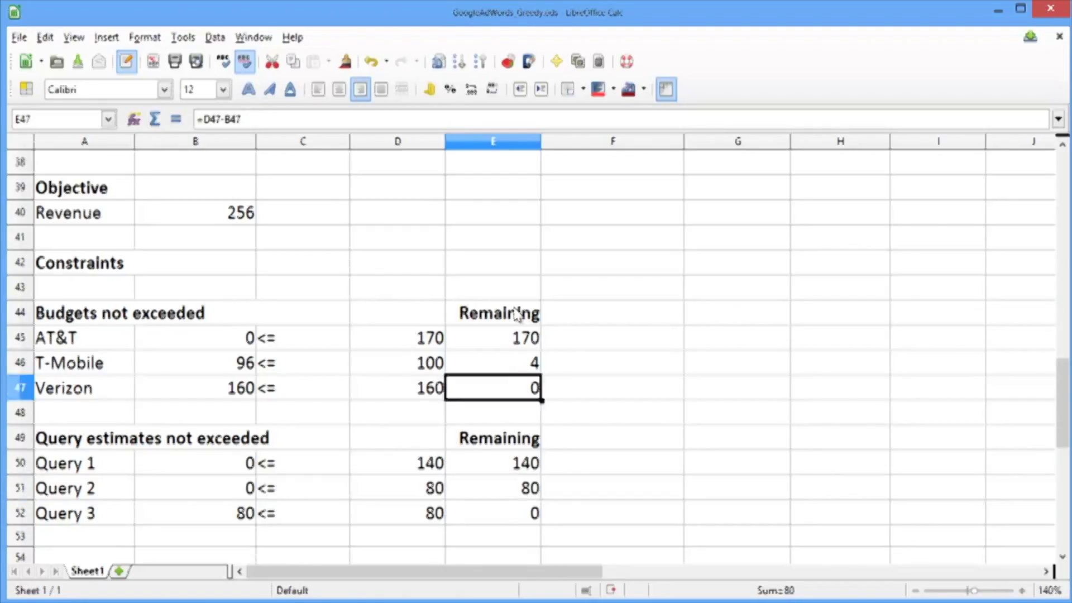
pyautogui.press('Up')
pyautogui.press('Up')
pyautogui.press('Up')
pyautogui.press('Up')
pyautogui.press('Up')
pyautogui.press('Up')
pyautogui.press('Up')
pyautogui.press('Up')
pyautogui.press('Up')
pyautogui.press('Up')
pyautogui.press('Up')
pyautogui.press('Up')
pyautogui.press('Up')
pyautogui.press('Up')
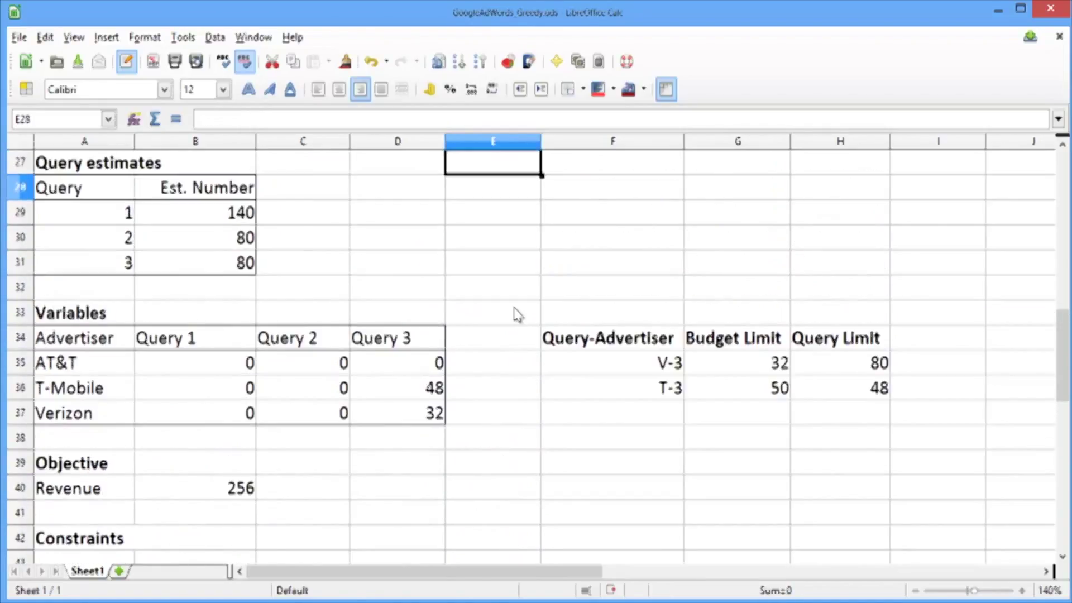
# Step: Fill the AT&T and T-Mobile Query 3 prices red, marking Query 3 as used up
pyautogui.press('Up')
pyautogui.press('Up')
pyautogui.press('Up')
pyautogui.press('Up')
pyautogui.press('Up')
pyautogui.press('Up')
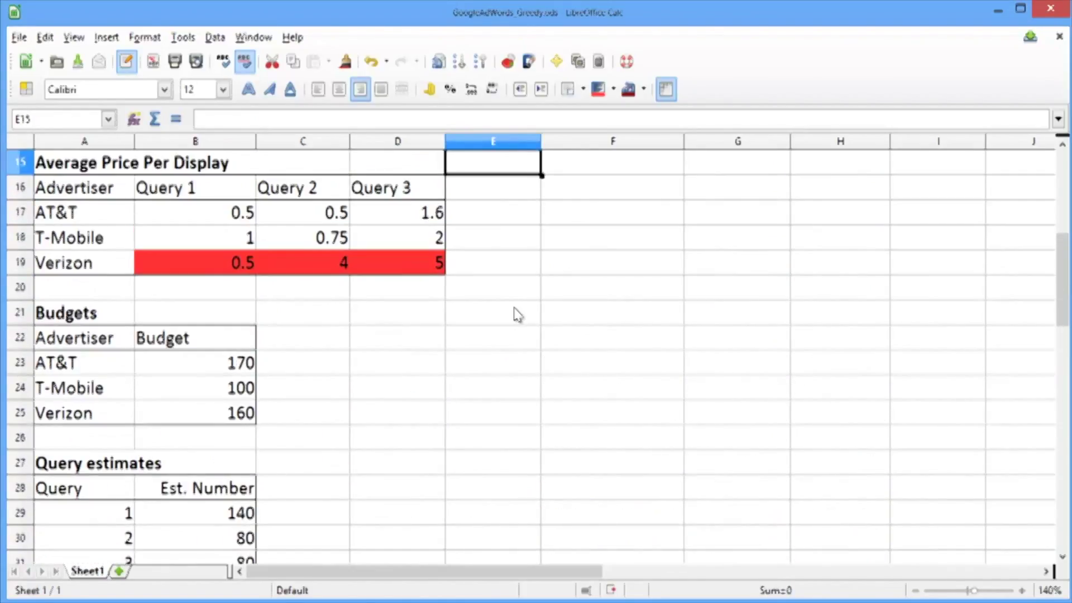
pyautogui.press('Down')
pyautogui.press('Down')
pyautogui.press('Left')
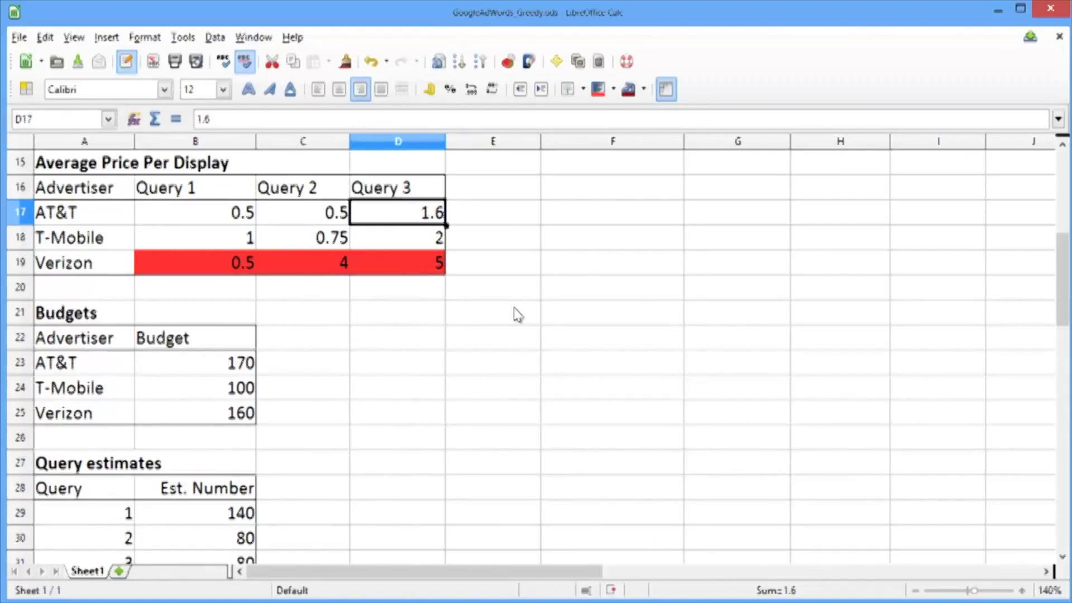
pyautogui.hotkey('shift', 'Down')
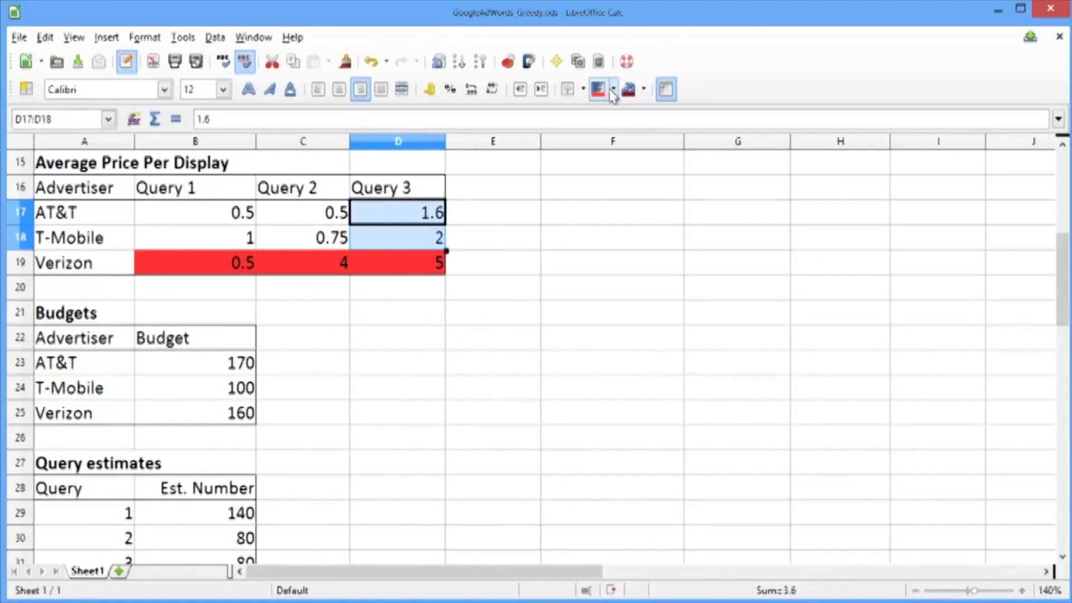
pyautogui.click(613, 89)
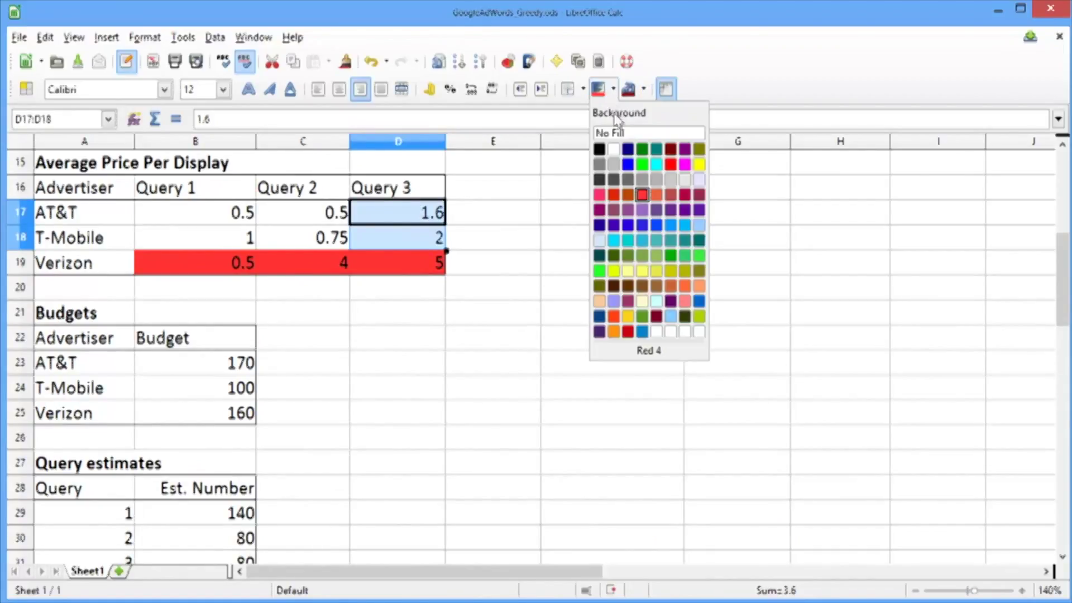
pyautogui.click(642, 194)
pyautogui.click(471, 247)
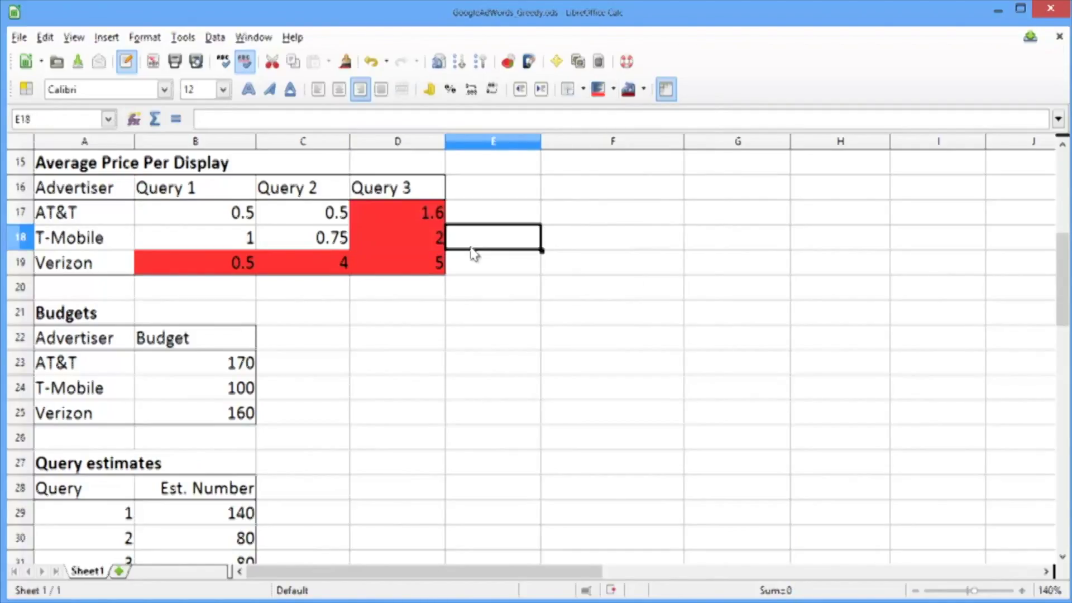
# Step: Review T-Mobile's Query 2 and Query 1 prices and move to the next empty greedy row, F37
pyautogui.press('Left')
pyautogui.press('Left')
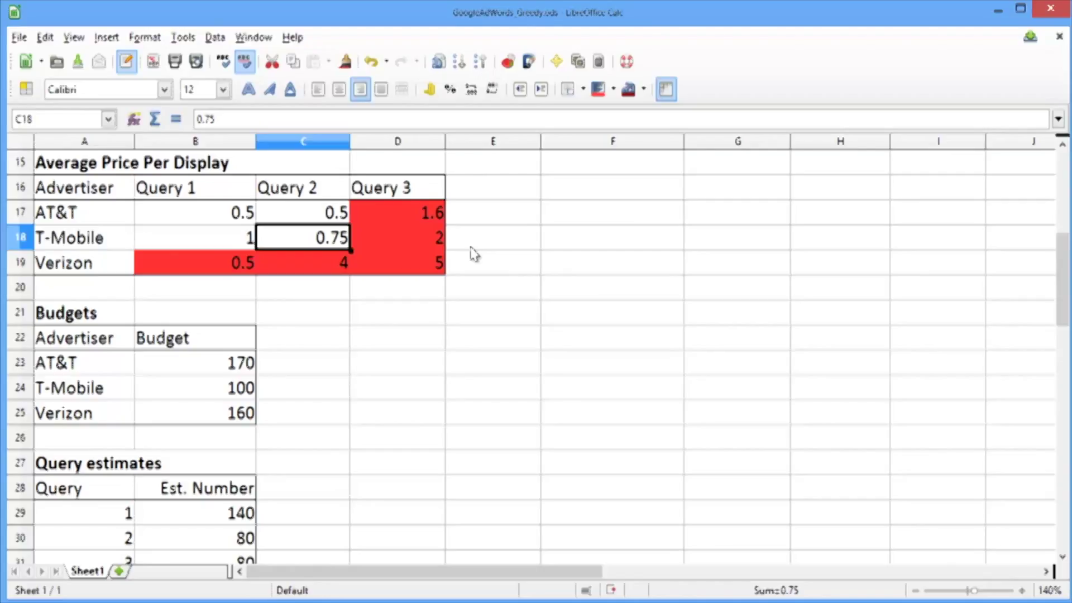
pyautogui.press('Left')
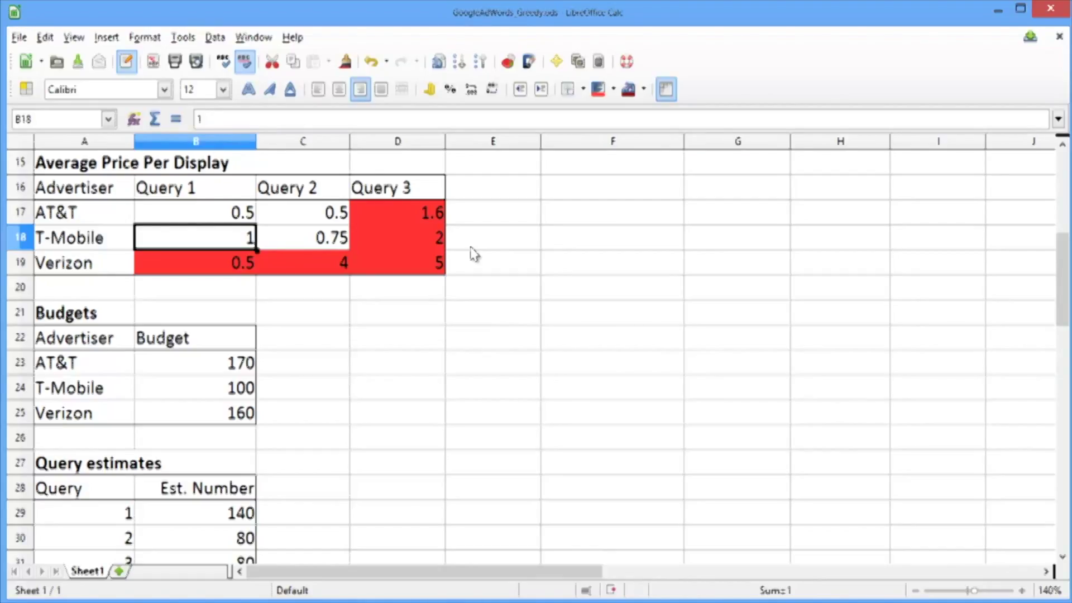
pyautogui.press('Down')
pyautogui.press('Down')
pyautogui.press('Down')
pyautogui.press('Down')
pyautogui.press('Down')
pyautogui.press('Down')
pyautogui.press('Down')
pyautogui.press('Down')
pyautogui.press('Down')
pyautogui.press('Down')
pyautogui.press('Down')
pyautogui.press('Down')
pyautogui.press('Down')
pyautogui.press('Down')
pyautogui.press('Down')
pyautogui.press('Down')
pyautogui.press('Down')
pyautogui.press('Down')
pyautogui.press('Down')
pyautogui.press('Down')
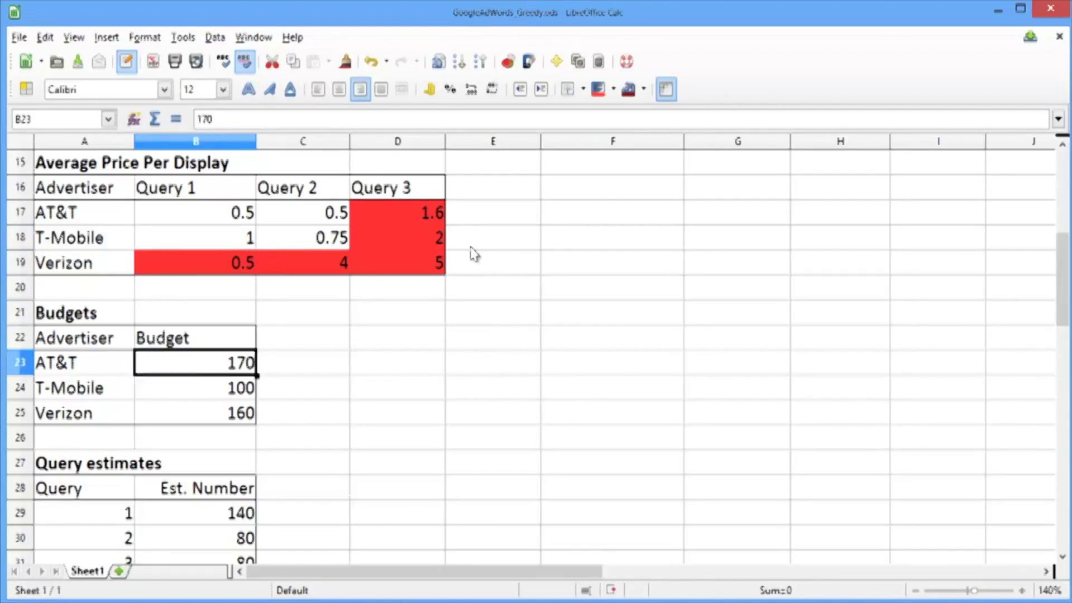
pyautogui.press('Down')
pyautogui.press('Right')
pyautogui.press('Right')
pyautogui.press('Right')
pyautogui.press('Right')
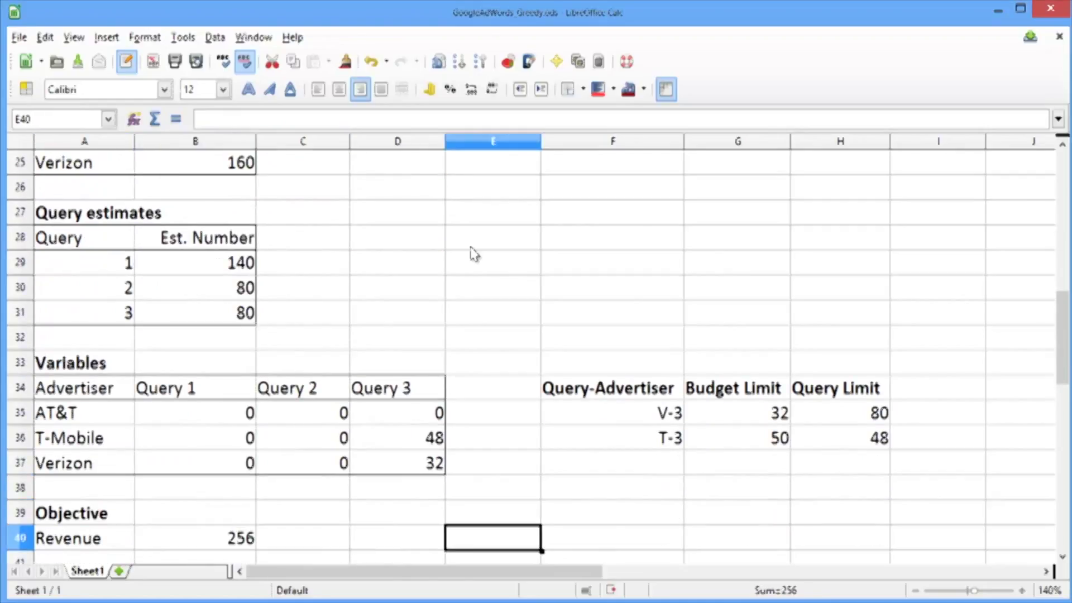
# Step: Label the next greedy row T-1 and give it a budget limit of =4/1 (4)
pyautogui.press('Up')
pyautogui.press('Up')
pyautogui.press('Up')
pyautogui.write('T-1')
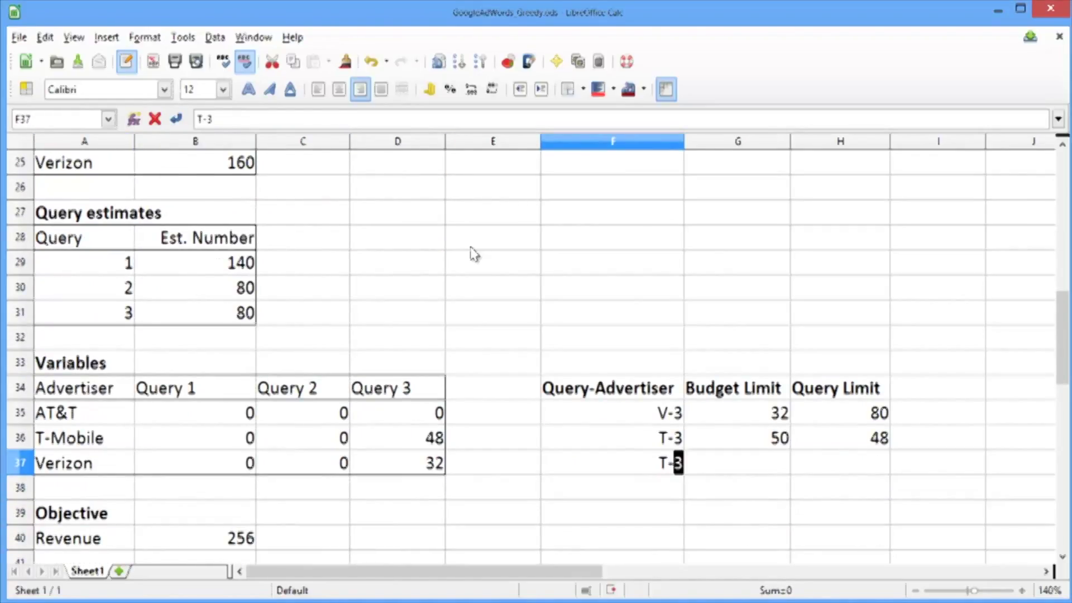
pyautogui.press('Return')
pyautogui.press('Down')
pyautogui.press('Down')
pyautogui.press('Down')
pyautogui.press('Down')
pyautogui.press('Down')
pyautogui.press('Down')
pyautogui.press('Down')
pyautogui.press('Down')
pyautogui.press('Down')
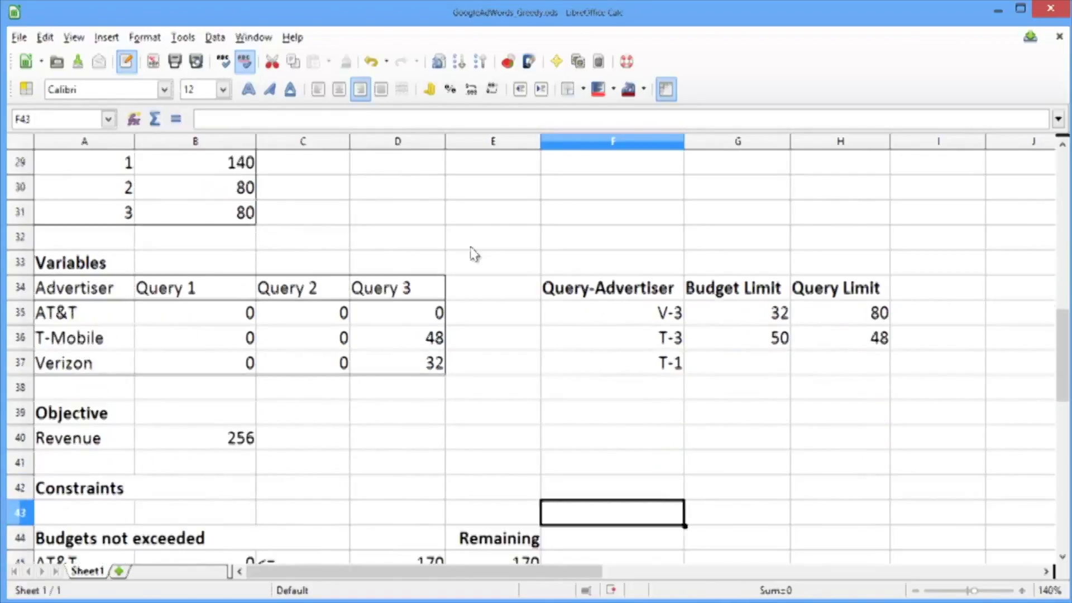
pyautogui.press('Up')
pyautogui.press('Up')
pyautogui.press('Up')
pyautogui.press('Up')
pyautogui.press('Up')
pyautogui.press('Up')
pyautogui.press('Up')
pyautogui.press('Up')
pyautogui.press('Up')
pyautogui.press('Up')
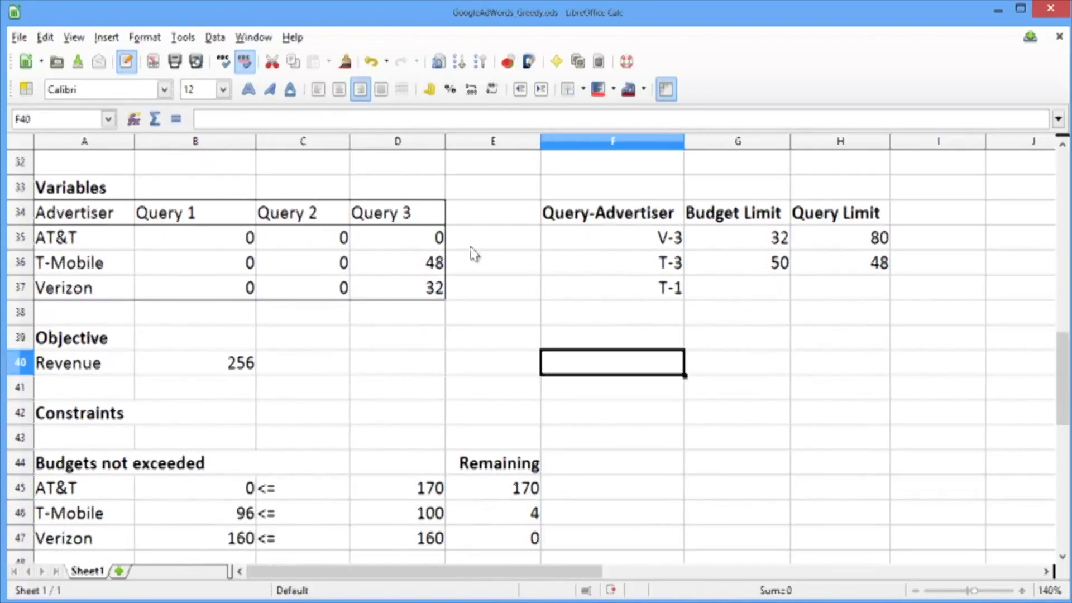
pyautogui.press('Right')
pyautogui.write('=4/')
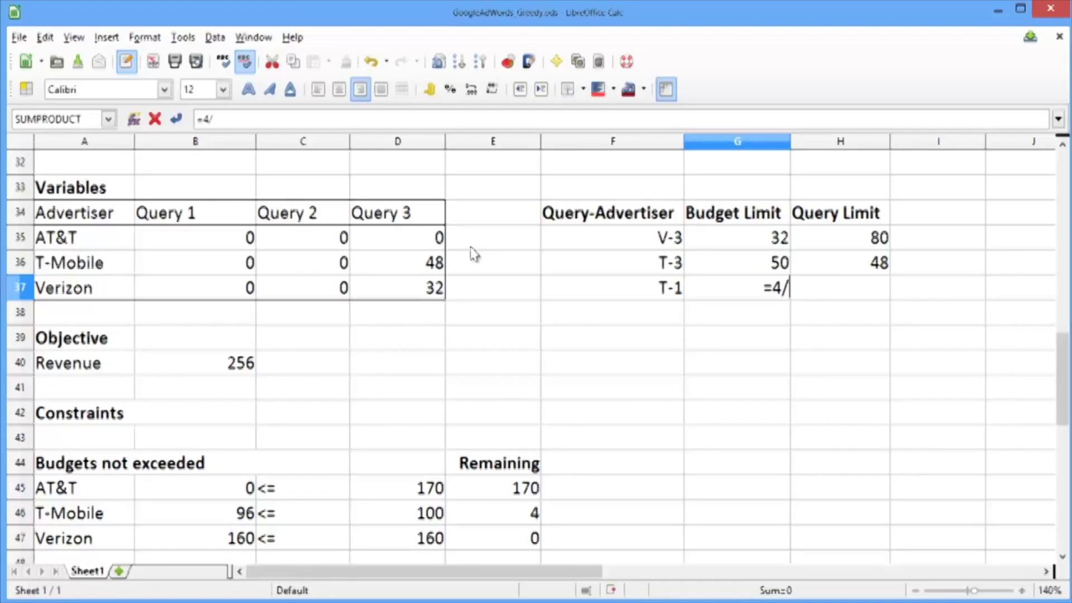
pyautogui.write('1')
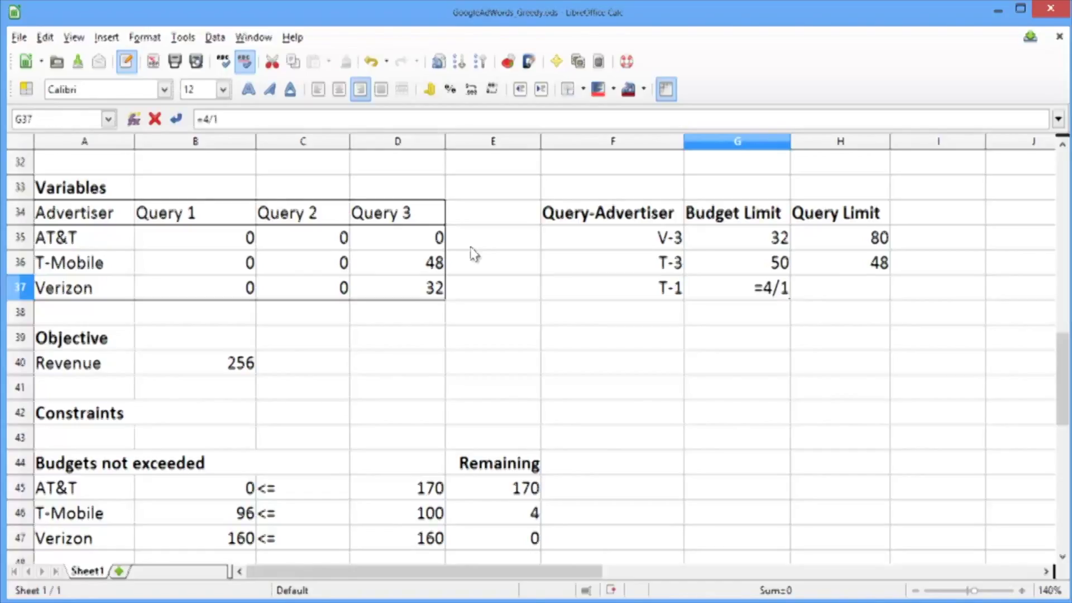
pyautogui.press('Return')
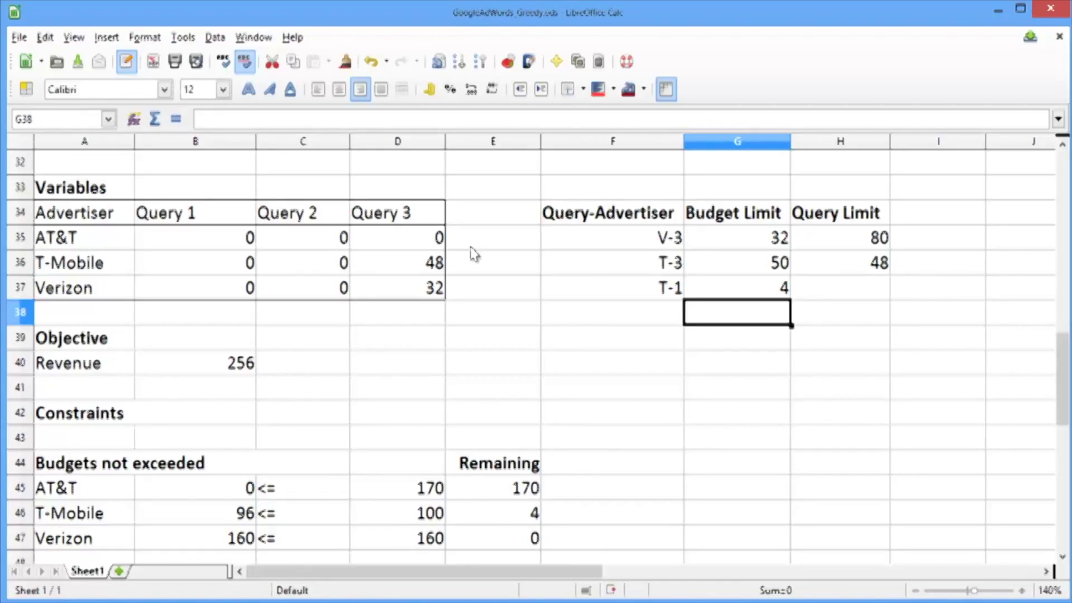
# Step: Enter a query limit of 140 for T-1 after checking Query 1's remaining estimate
pyautogui.press('Down')
pyautogui.press('Down')
pyautogui.press('Down')
pyautogui.press('Down')
pyautogui.press('Down')
pyautogui.press('Down')
pyautogui.press('Down')
pyautogui.press('Down')
pyautogui.press('Down')
pyautogui.press('Down')
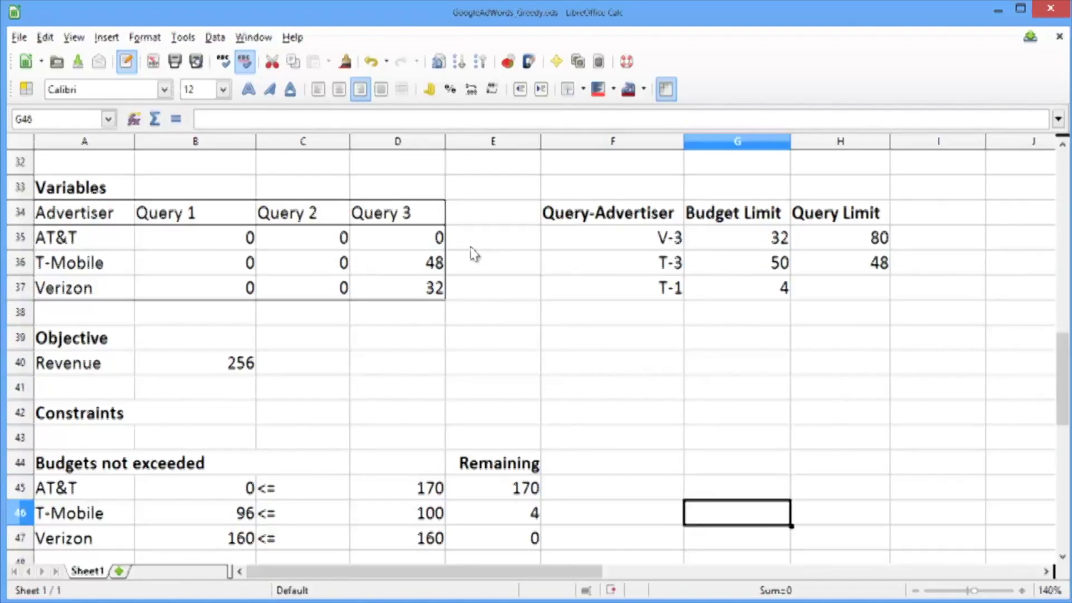
pyautogui.press('Down')
pyautogui.press('Down')
pyautogui.press('Down')
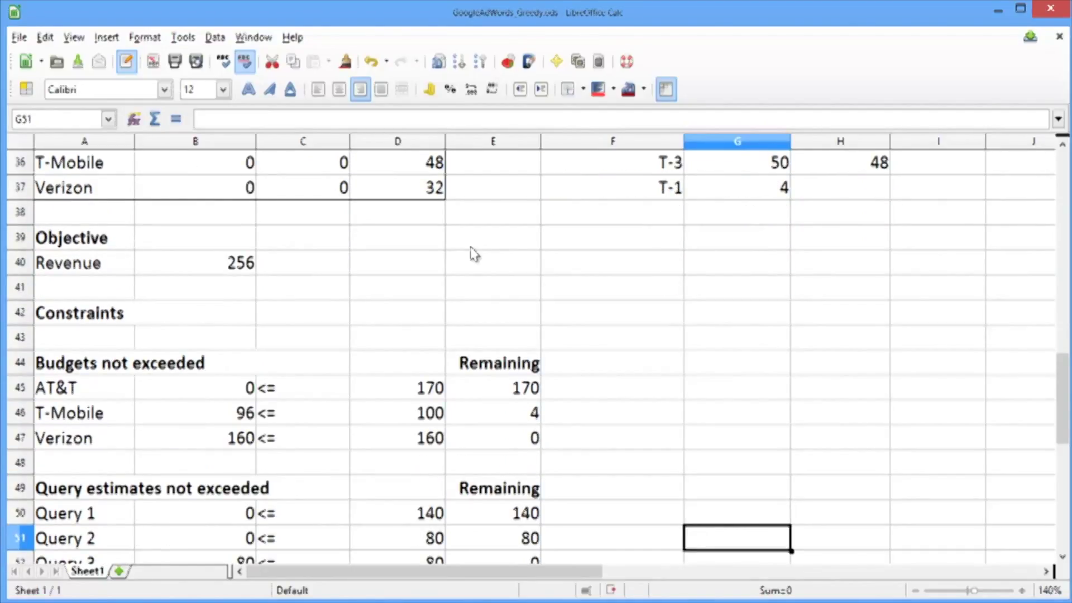
pyautogui.press('Up')
pyautogui.press('Left')
pyautogui.press('Left')
pyautogui.press('Right')
pyautogui.press('Right')
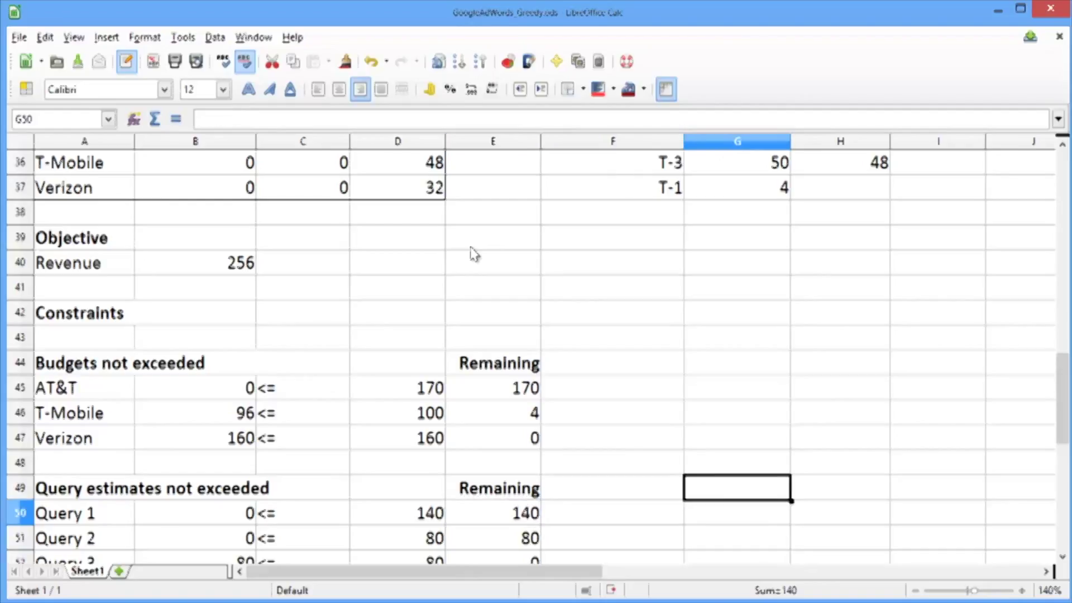
pyautogui.press('Up')
pyautogui.press('Up')
pyautogui.press('Up')
pyautogui.press('Up')
pyautogui.press('Up')
pyautogui.press('Up')
pyautogui.press('Up')
pyautogui.press('Up')
pyautogui.press('Up')
pyautogui.press('Up')
pyautogui.press('Up')
pyautogui.press('Up')
pyautogui.press('Up')
pyautogui.press('Right')
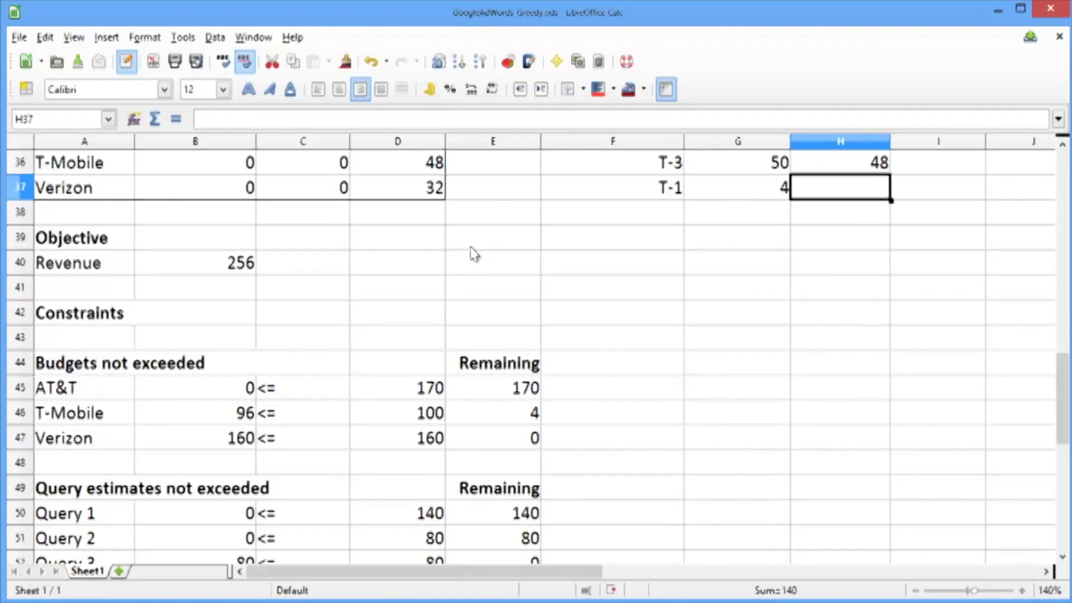
pyautogui.write('140')
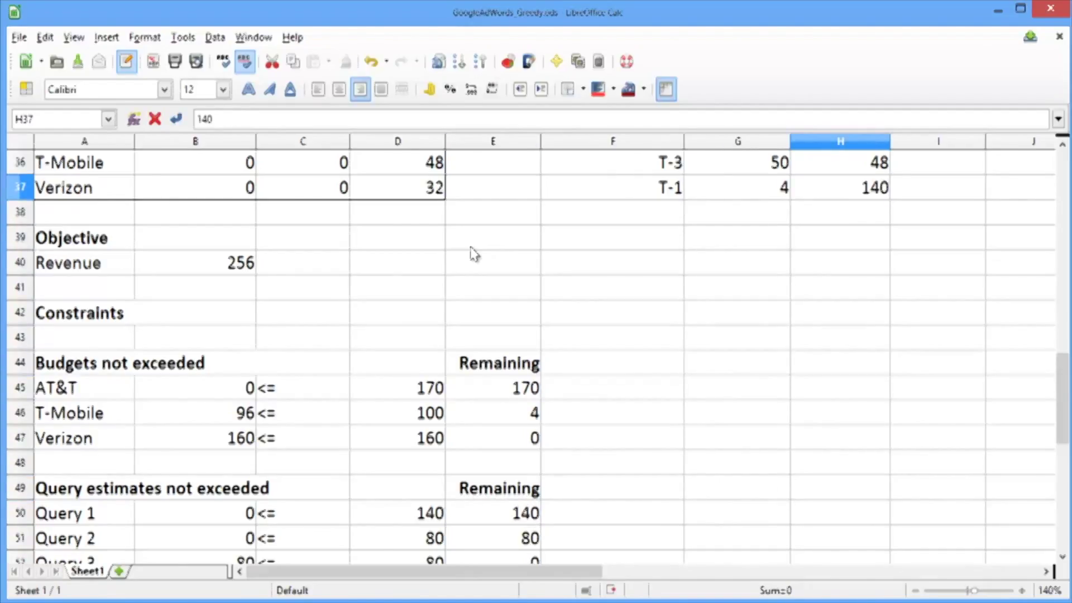
pyautogui.press('Return')
pyautogui.press('Up')
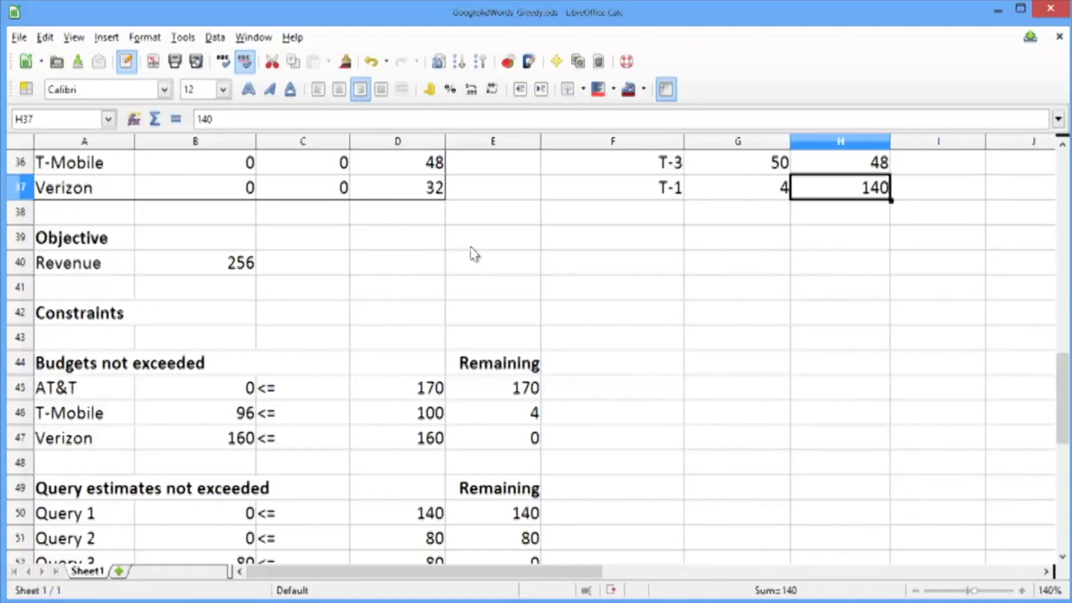
pyautogui.press('Up')
pyautogui.press('Up')
pyautogui.press('Up')
pyautogui.press('Down')
# Step: Review the T-1 entry, then allocate 4 Query 1 displays to T-Mobile in B36
pyautogui.press('Left')
pyautogui.press('Left')
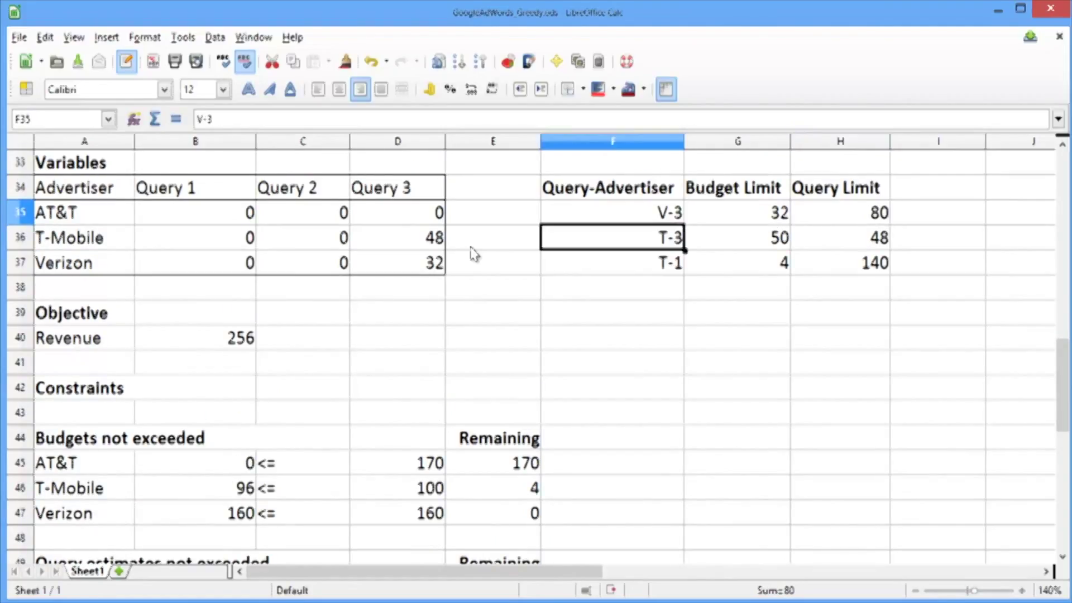
pyautogui.press('Down')
pyautogui.press('Down')
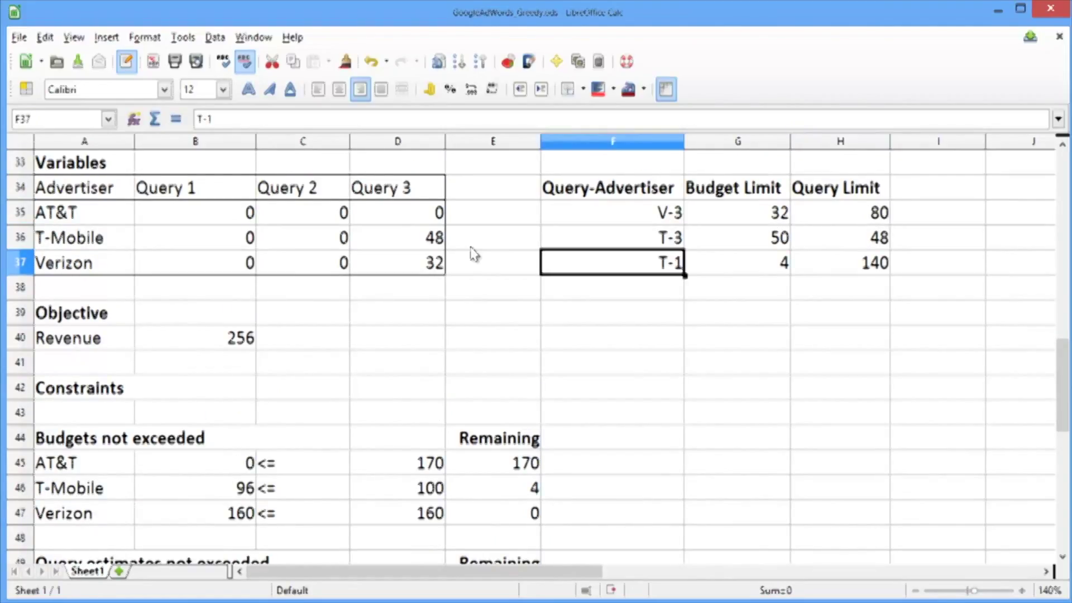
pyautogui.press('Right')
pyautogui.press('Right')
pyautogui.press('Left')
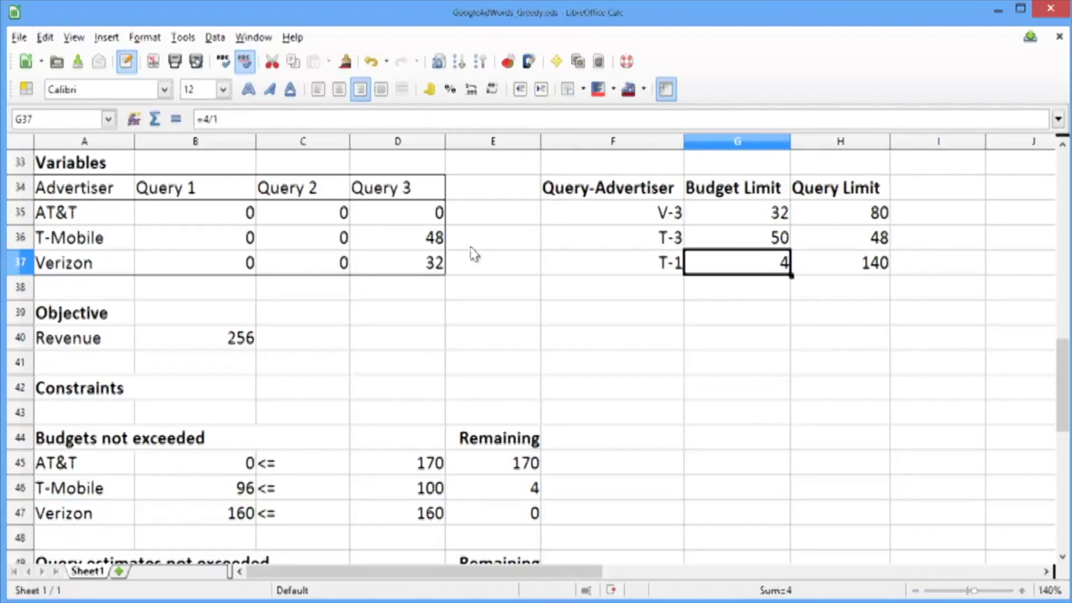
pyautogui.press('Left')
pyautogui.press('Left')
pyautogui.press('Left')
pyautogui.press('Left')
pyautogui.press('Left')
pyautogui.press('Up')
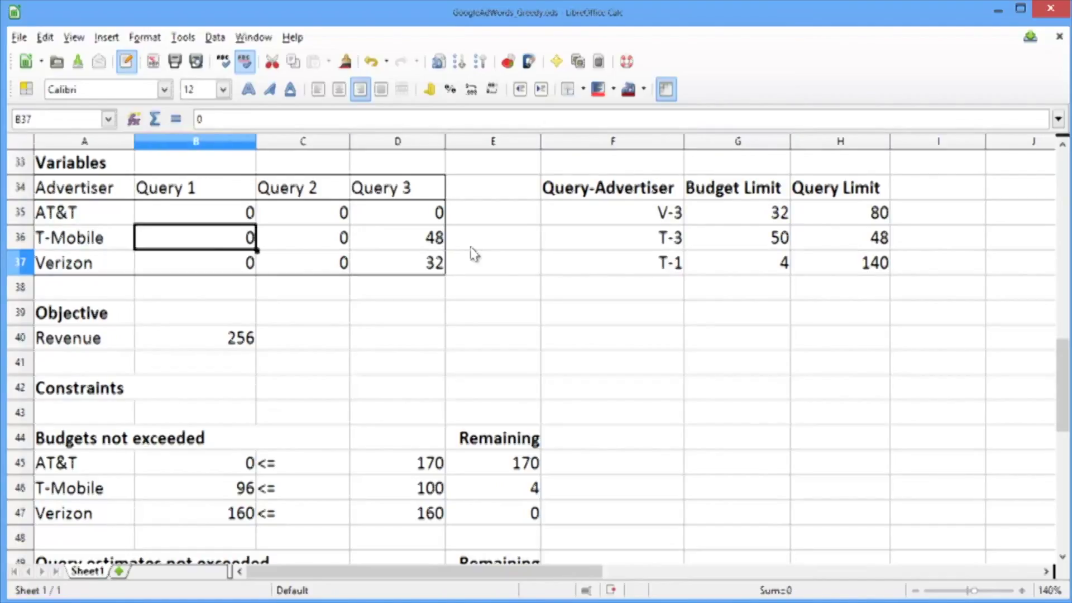
pyautogui.write('4')
pyautogui.press('Return')
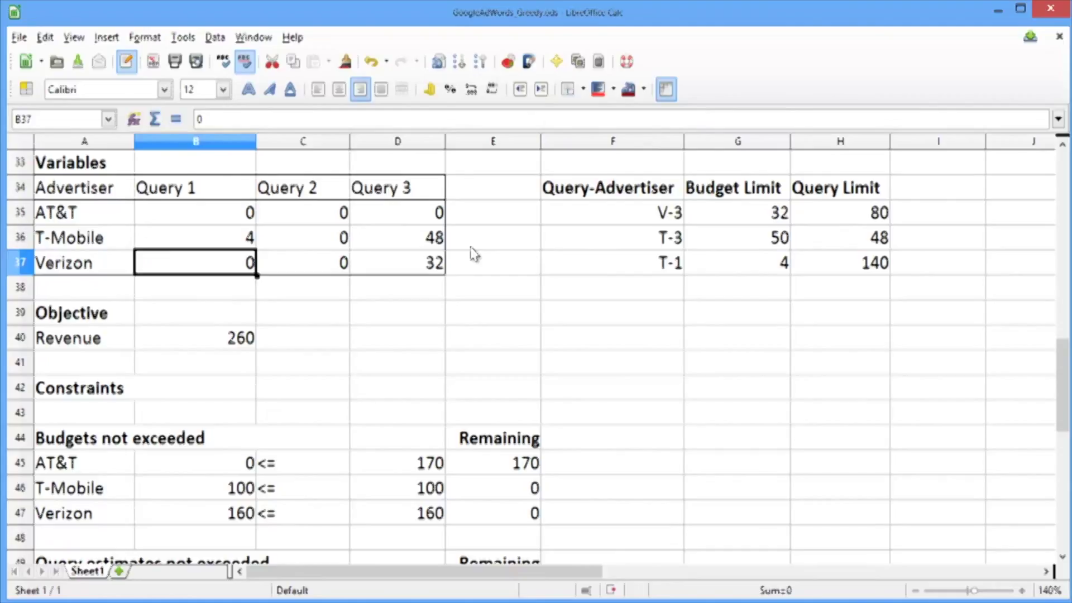
# Step: Check that T-Mobile's budget is used up and 136 Query 1 displays remain
pyautogui.press('Right')
pyautogui.press('Right')
pyautogui.press('Right')
pyautogui.press('Right')
pyautogui.press('Down')
pyautogui.press('Down')
pyautogui.press('Down')
pyautogui.press('Down')
pyautogui.press('Down')
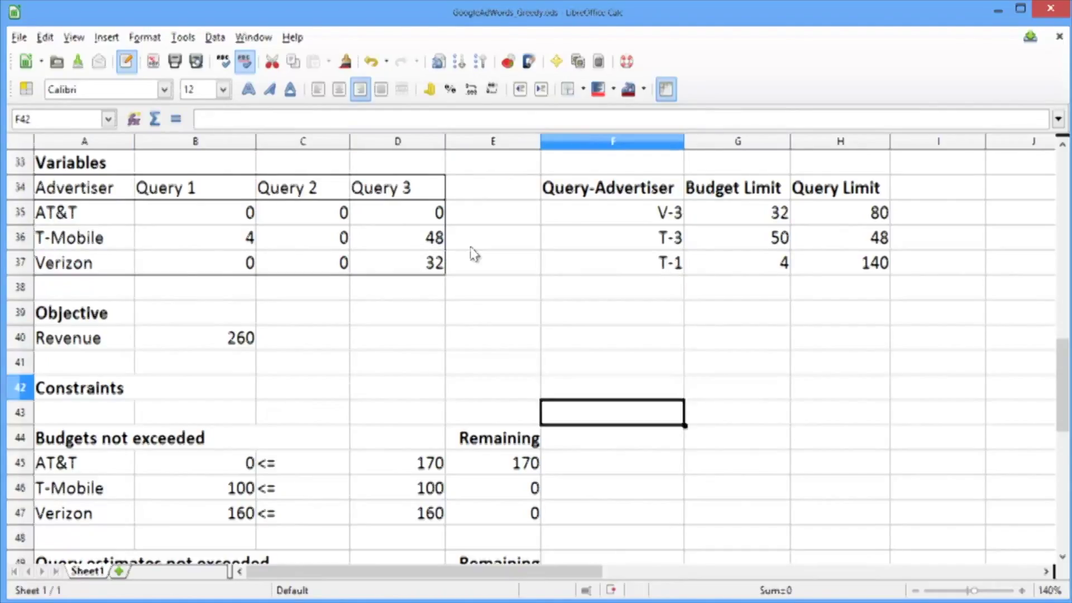
pyautogui.press('Down')
pyautogui.press('Down')
pyautogui.press('Down')
pyautogui.press('Down')
pyautogui.press('Left')
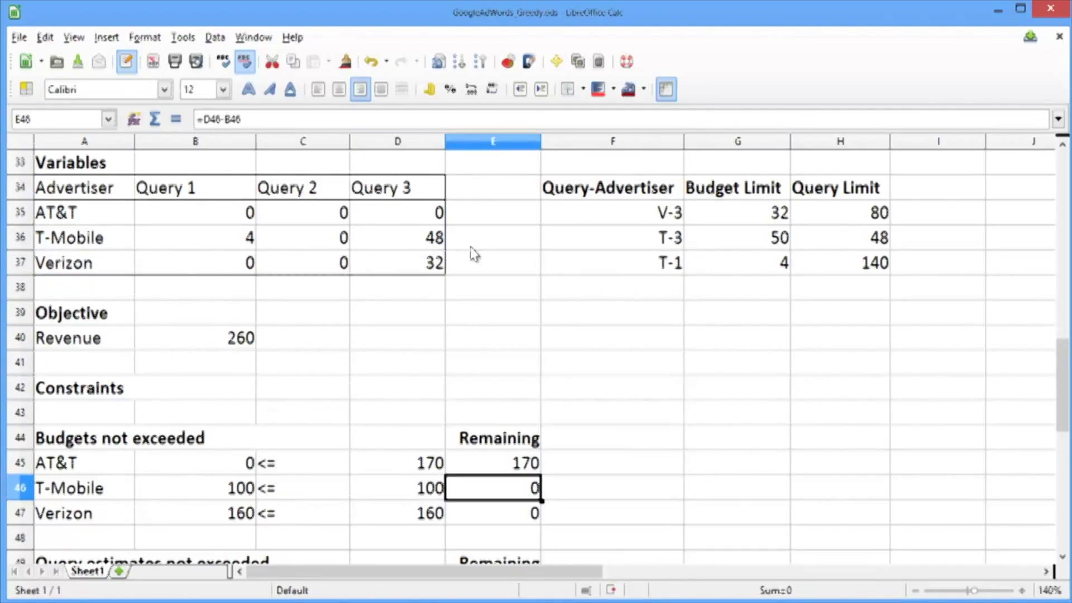
pyautogui.press('Down')
pyautogui.press('Down')
pyautogui.press('Down')
pyautogui.press('Down')
pyautogui.press('Down')
pyautogui.press('Down')
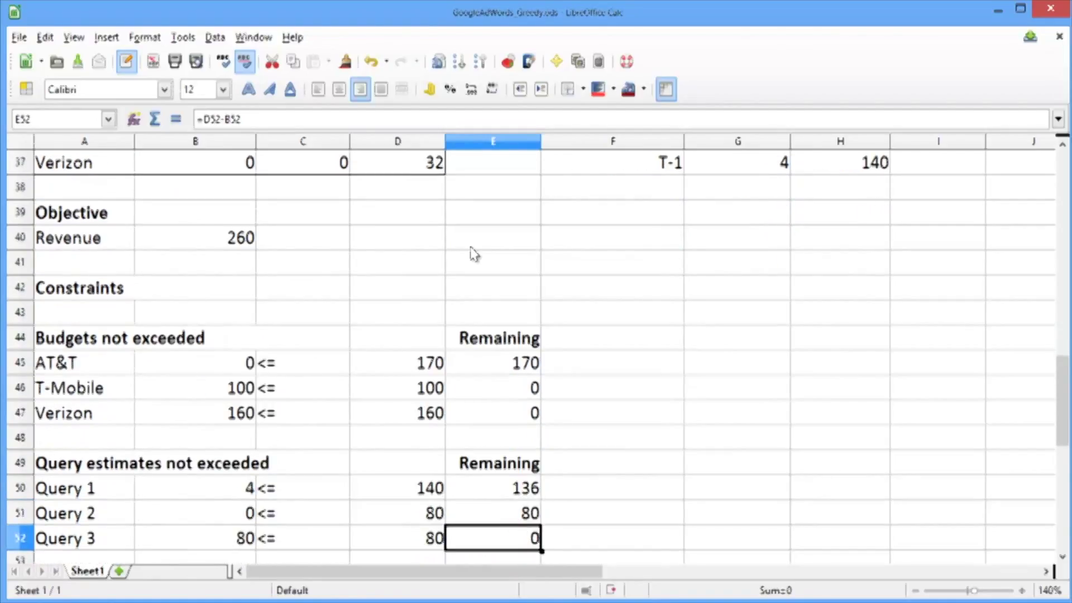
pyautogui.press('Up')
pyautogui.press('Up')
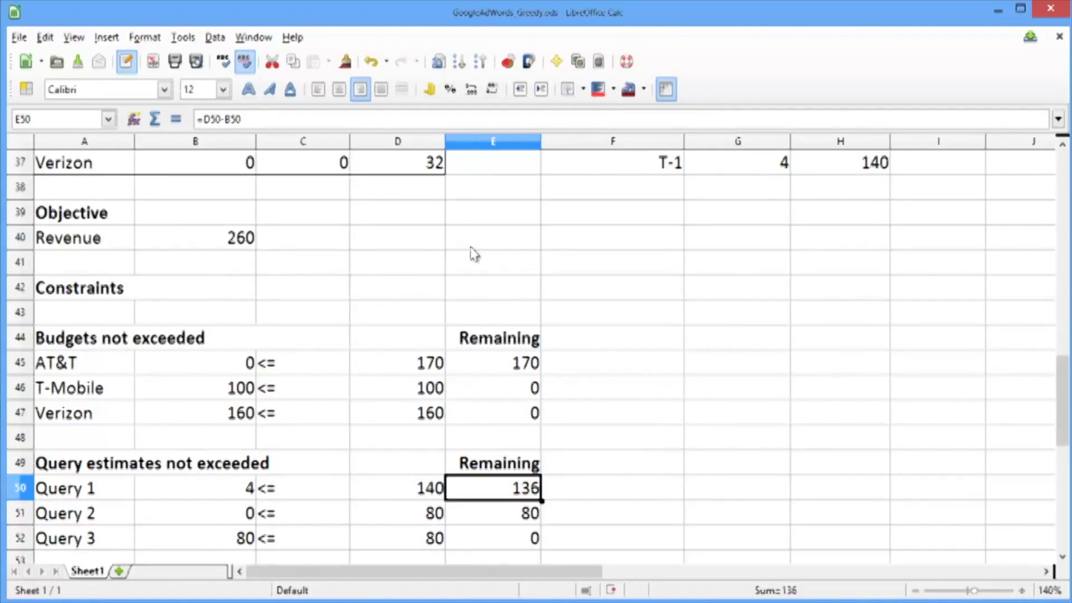
pyautogui.press('Up')
pyautogui.press('Up')
pyautogui.press('Up')
pyautogui.press('Up')
pyautogui.press('Up')
pyautogui.press('Up')
pyautogui.press('Up')
pyautogui.press('Up')
pyautogui.press('Up')
pyautogui.press('Up')
pyautogui.press('Up')
pyautogui.press('Up')
pyautogui.press('Up')
pyautogui.press('Up')
pyautogui.press('Up')
pyautogui.press('Up')
pyautogui.press('Up')
pyautogui.press('Up')
pyautogui.press('Up')
pyautogui.press('Up')
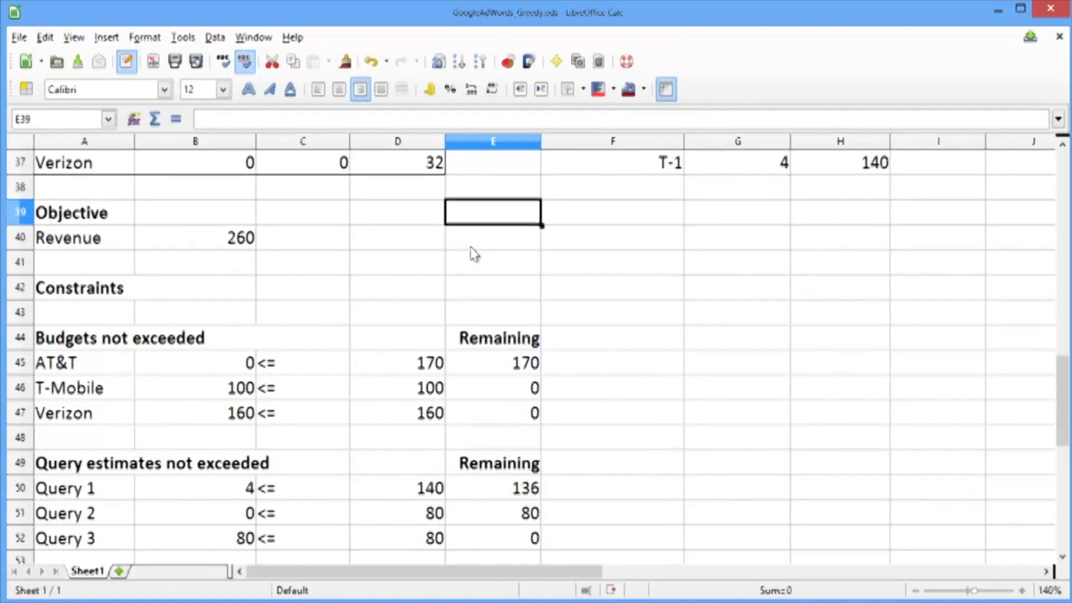
pyautogui.press('Up')
pyautogui.press('Up')
pyautogui.press('Up')
pyautogui.press('Up')
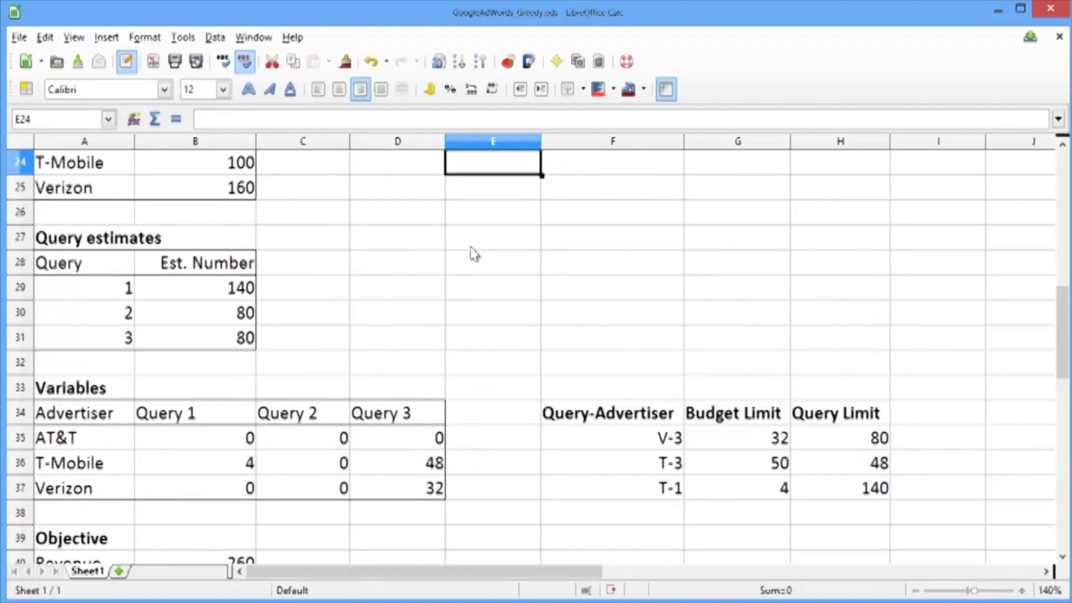
pyautogui.press('Up')
pyautogui.press('Up')
pyautogui.press('Up')
pyautogui.press('Up')
pyautogui.press('Up')
pyautogui.press('Up')
pyautogui.press('Up')
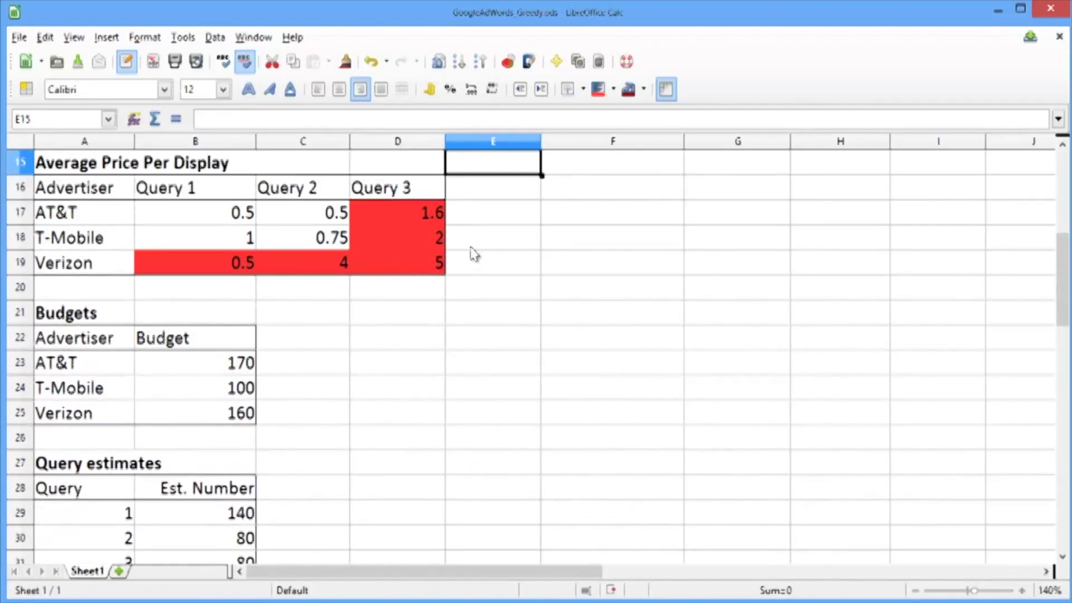
# Step: Fill T-Mobile's Query 1 and Query 2 prices (B18:C18) red
pyautogui.press('Left')
pyautogui.press('Left')
pyautogui.press('Left')
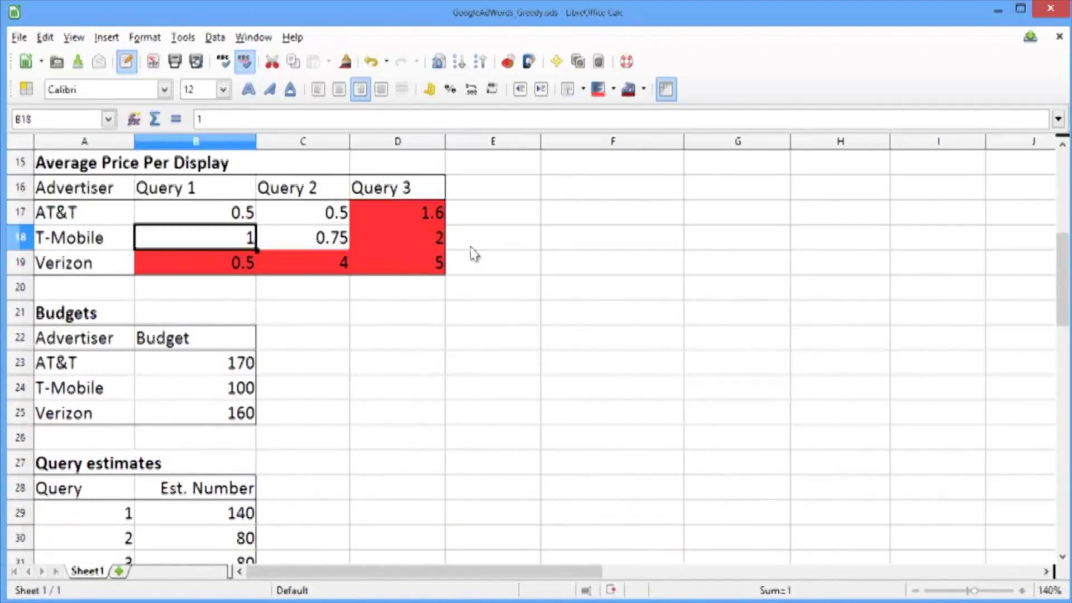
pyautogui.hotkey('shift', 'Right')
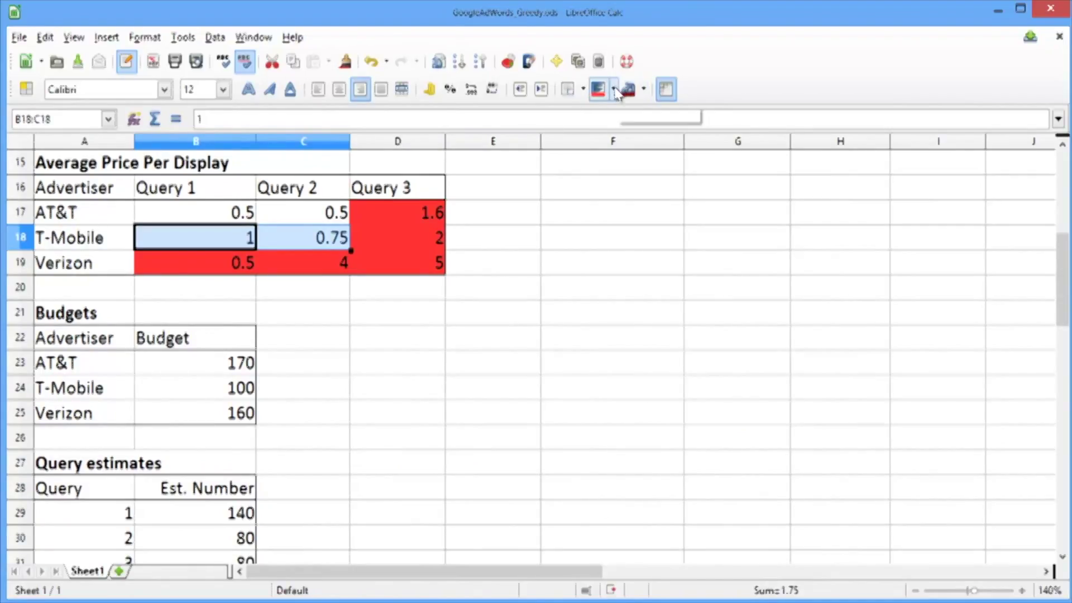
pyautogui.click(615, 91)
pyautogui.click(642, 185)
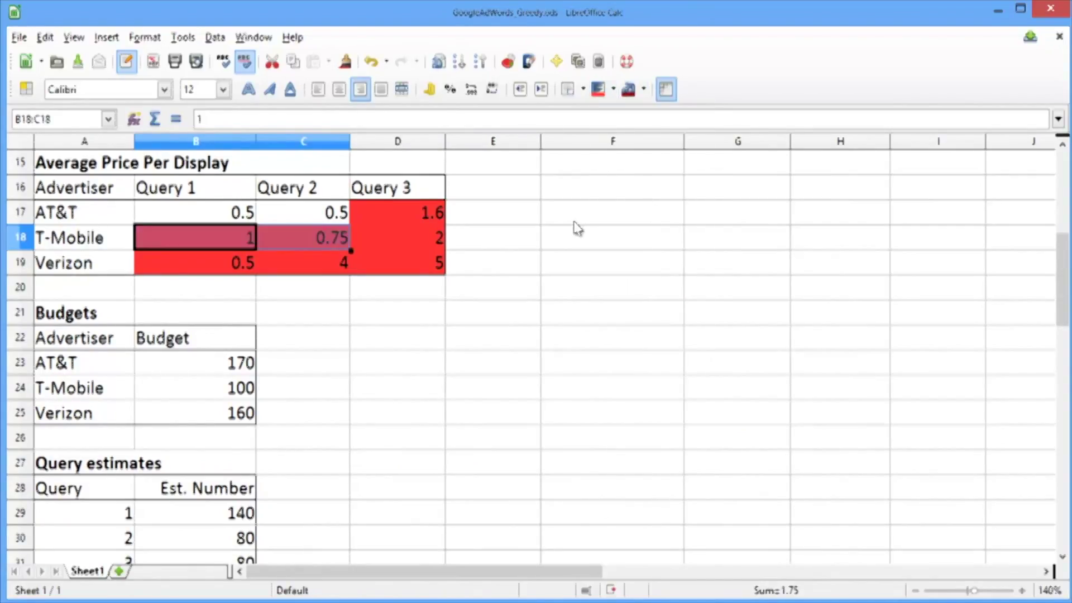
pyautogui.click(537, 271)
# Step: Compare AT&T's Query 1 and Query 2 prices, then return to the greedy table's next empty row
pyautogui.press('Left')
pyautogui.press('Left')
pyautogui.press('Left')
pyautogui.press('Up')
pyautogui.press('Up')
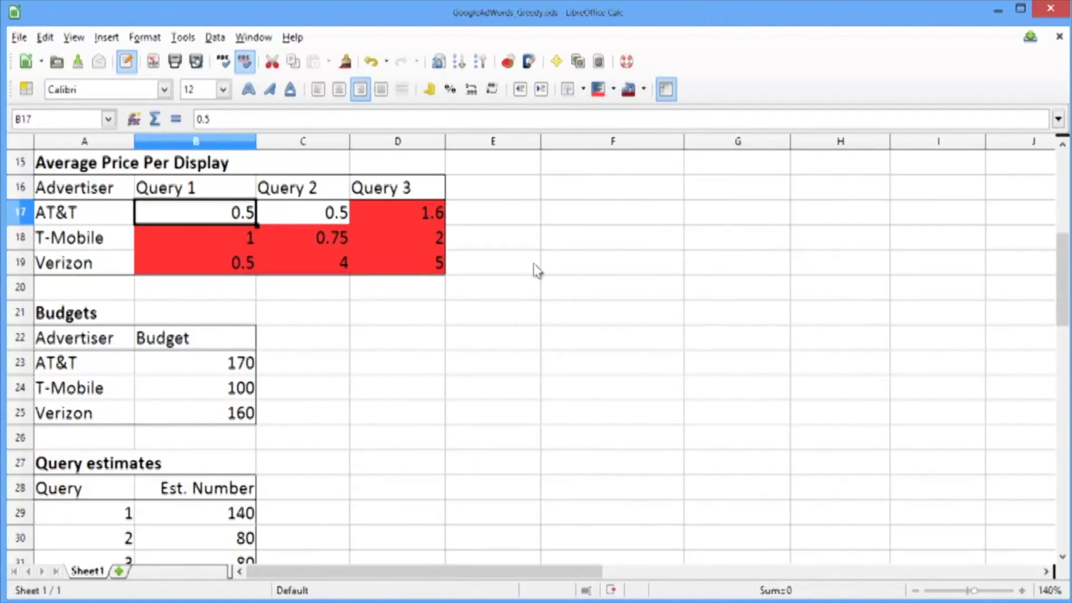
pyautogui.press('Right')
pyautogui.press('Left')
pyautogui.press('Right')
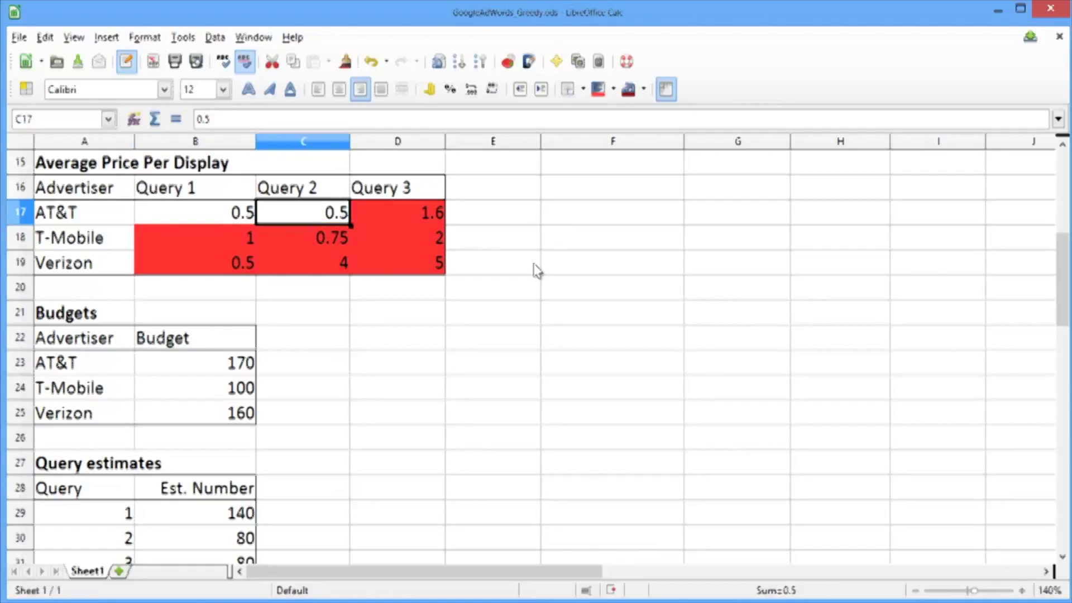
pyautogui.press('Left')
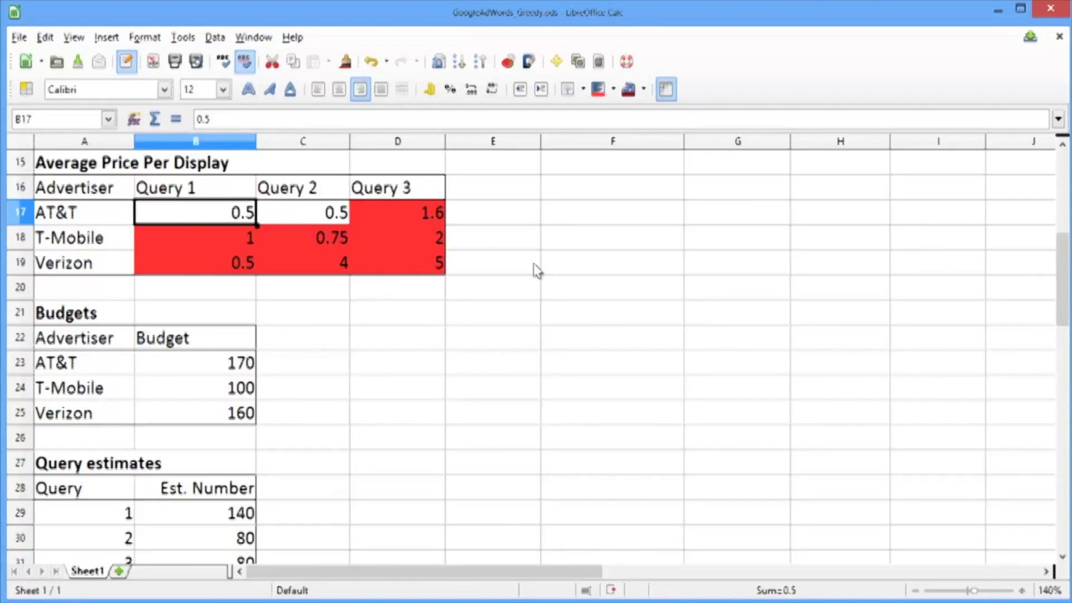
pyautogui.press('Right')
pyautogui.press('Left')
pyautogui.press('Down')
pyautogui.press('Down')
pyautogui.press('Down')
pyautogui.press('Right')
pyautogui.press('Down')
pyautogui.press('Down')
pyautogui.press('Down')
pyautogui.press('Down')
pyautogui.press('Down')
pyautogui.press('Down')
pyautogui.press('Down')
pyautogui.press('Down')
pyautogui.press('Down')
pyautogui.press('Down')
pyautogui.press('Down')
pyautogui.press('Down')
pyautogui.press('Down')
pyautogui.press('Down')
pyautogui.press('Down')
pyautogui.press('Down')
pyautogui.press('Down')
pyautogui.press('Down')
pyautogui.press('Down')
pyautogui.press('Down')
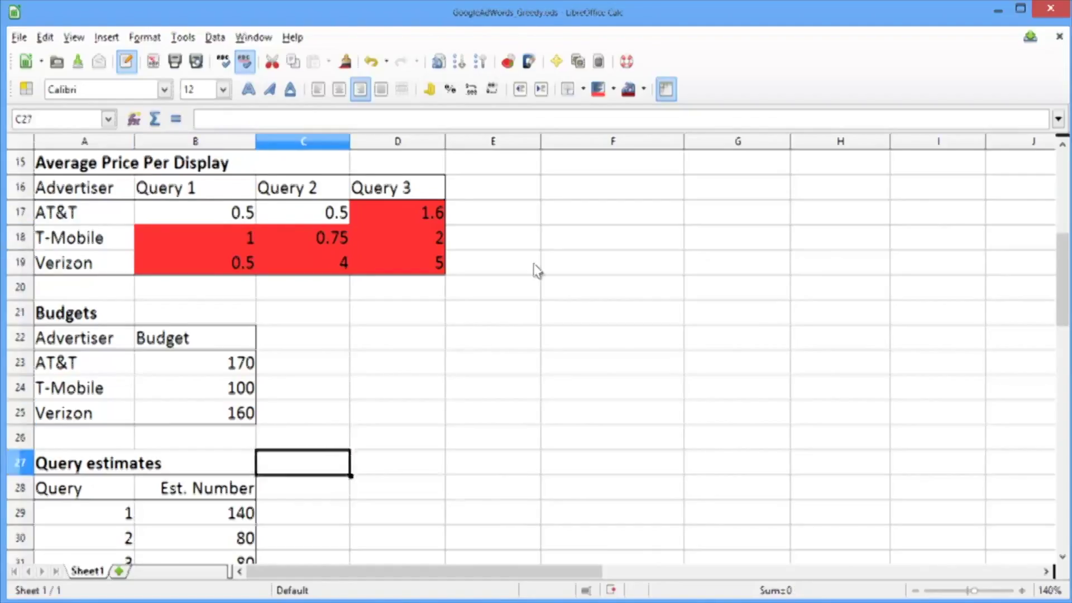
pyautogui.press('Up')
pyautogui.press('Up')
pyautogui.press('Right')
pyautogui.press('Right')
pyautogui.press('Up')
pyautogui.press('Right')
pyautogui.press('Up')
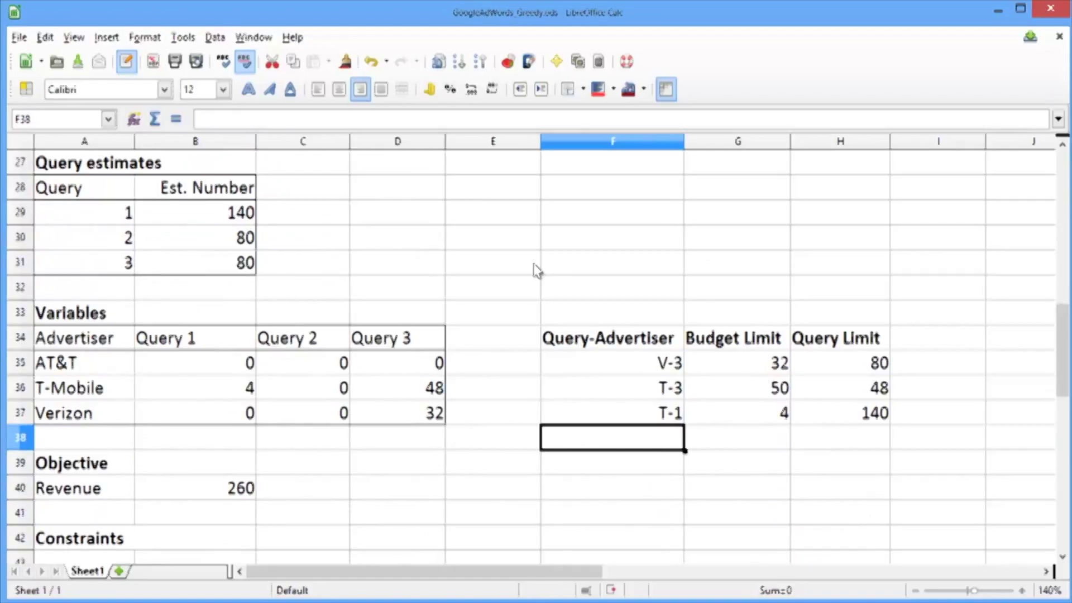
# Step: Label the next greedy row A-1 and give it a budget limit of =170/0.5 (340)
pyautogui.write('A-1')
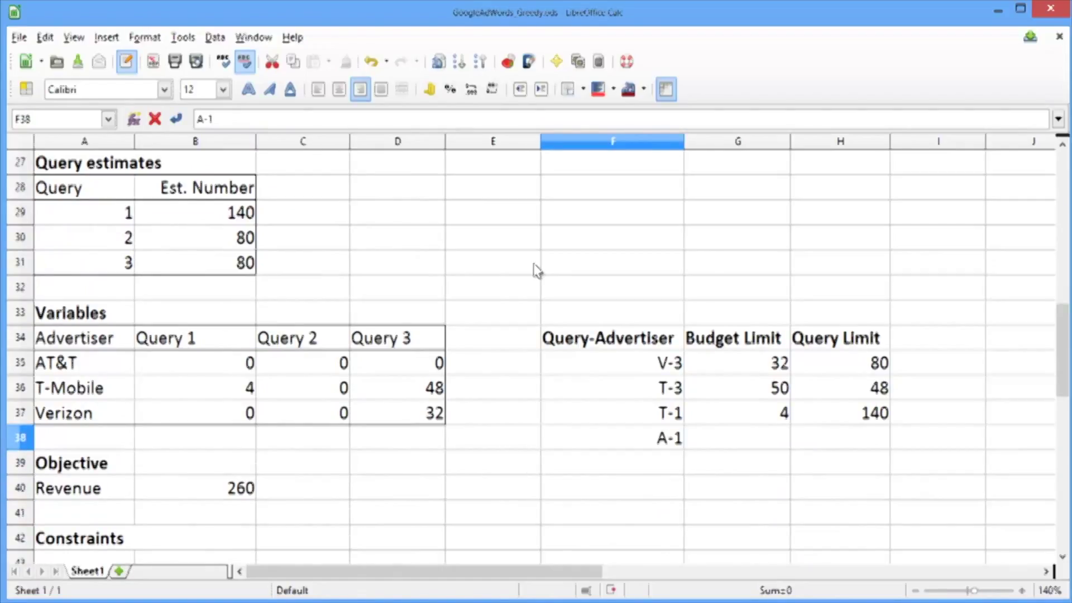
pyautogui.press('Return')
pyautogui.press('Down')
pyautogui.press('Down')
pyautogui.press('Down')
pyautogui.press('Down')
pyautogui.press('Down')
pyautogui.press('Down')
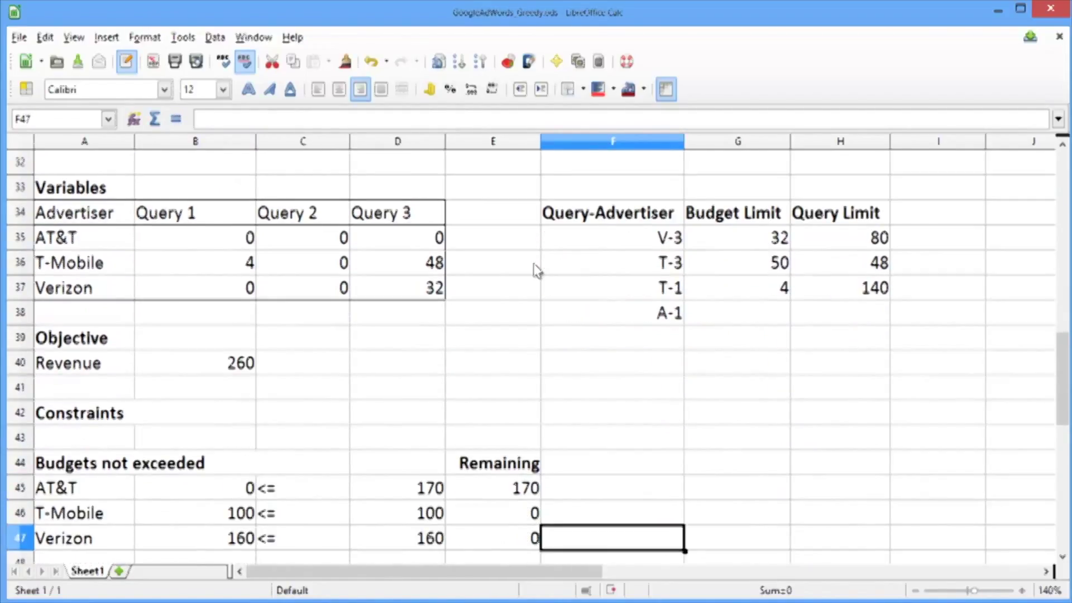
pyautogui.press('Left')
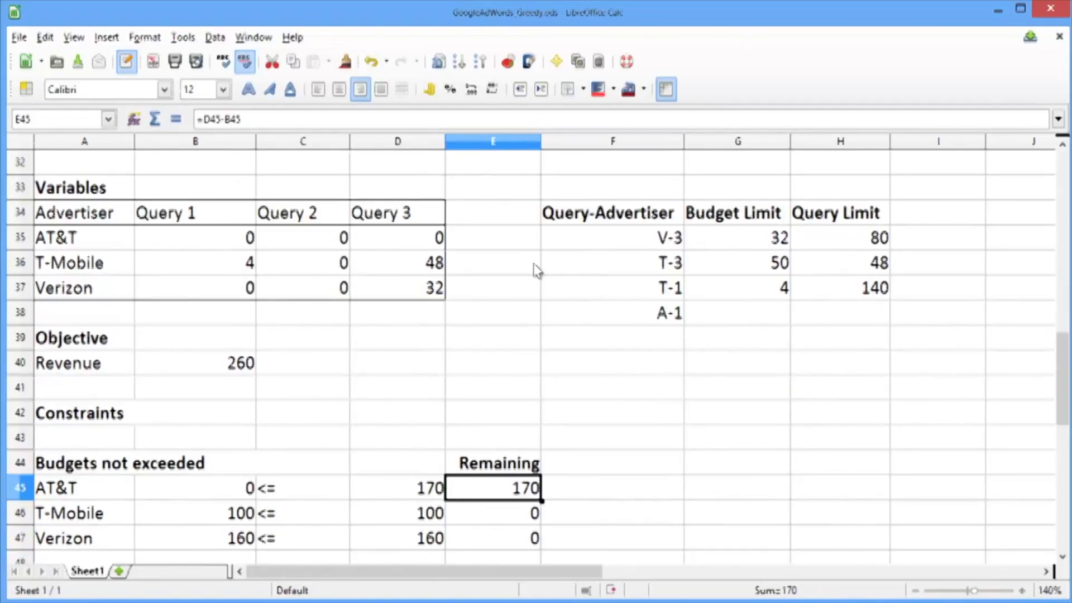
pyautogui.press('Right')
pyautogui.press('Right')
pyautogui.press('Up')
pyautogui.press('Up')
pyautogui.press('Up')
pyautogui.press('Up')
pyautogui.press('Up')
pyautogui.press('Up')
pyautogui.press('Up')
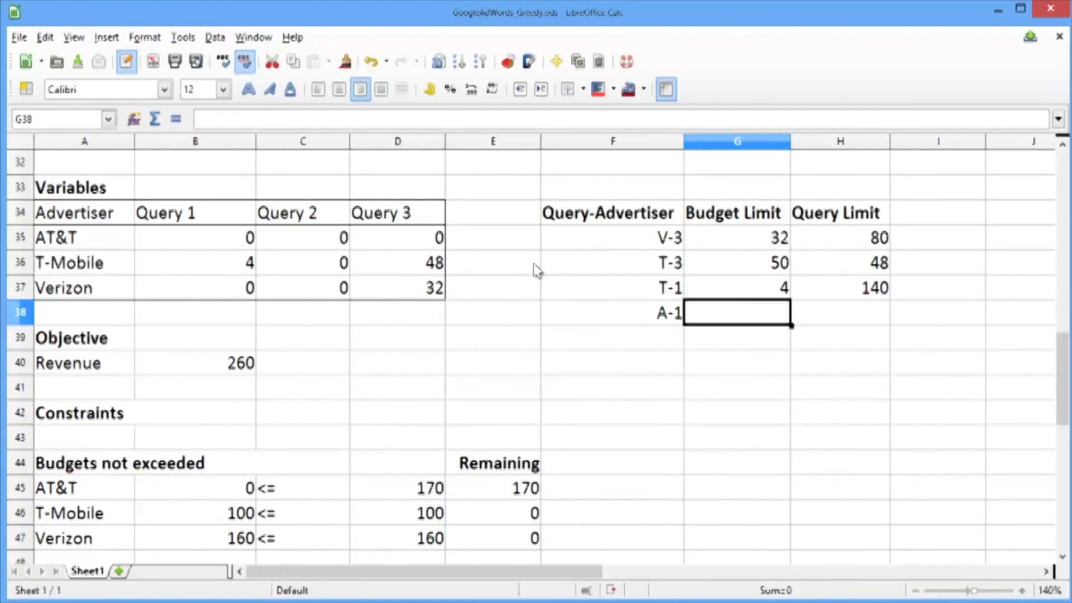
pyautogui.write('=170/')
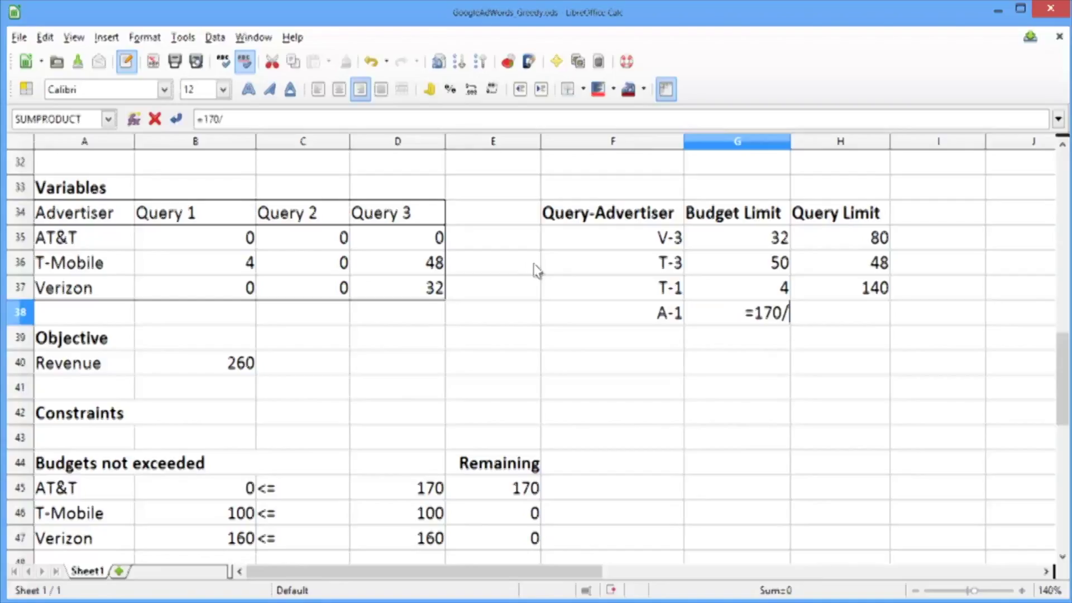
pyautogui.write('0.5')
pyautogui.press('Return')
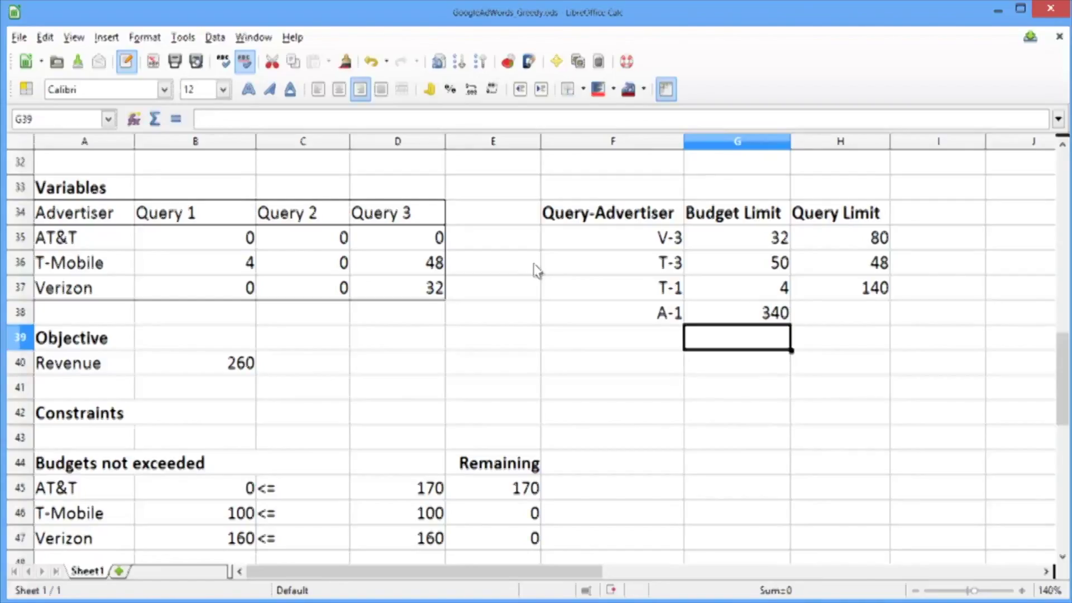
# Step: Enter a query limit of 136 for A-1, matching Query 1's remaining count
pyautogui.press('Down')
pyautogui.press('Down')
pyautogui.press('Down')
pyautogui.press('Down')
pyautogui.press('Down')
pyautogui.press('Down')
pyautogui.press('Down')
pyautogui.press('Down')
pyautogui.press('Down')
pyautogui.press('Down')
pyautogui.press('Down')
pyautogui.press('Down')
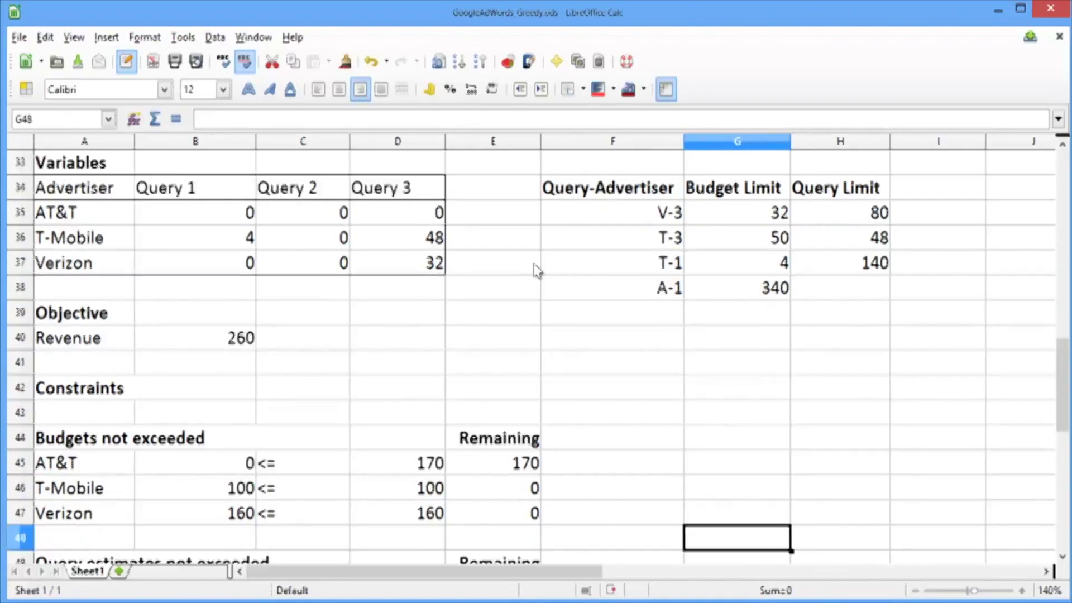
pyautogui.press('Left')
pyautogui.press('Up')
pyautogui.press('Left')
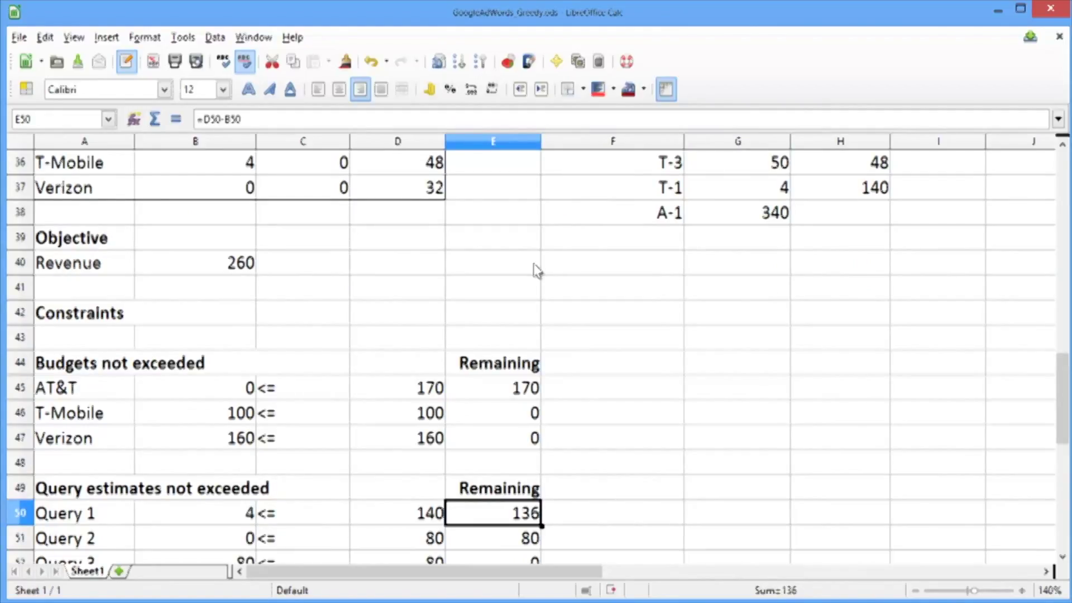
pyautogui.press('Right')
pyautogui.press('Right')
pyautogui.press('Up')
pyautogui.press('Up')
pyautogui.press('Up')
pyautogui.press('Up')
pyautogui.press('Up')
pyautogui.press('Up')
pyautogui.press('Up')
pyautogui.press('Up')
pyautogui.press('Up')
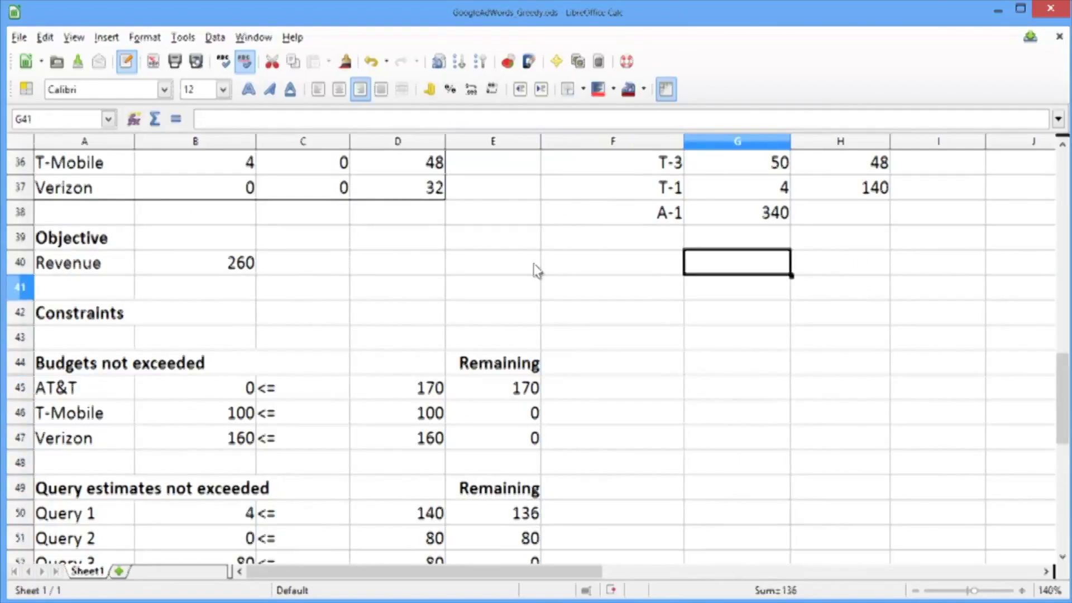
pyautogui.press('Up')
pyautogui.press('Up')
pyautogui.press('Up')
pyautogui.press('Right')
pyautogui.write('136')
pyautogui.press('Return')
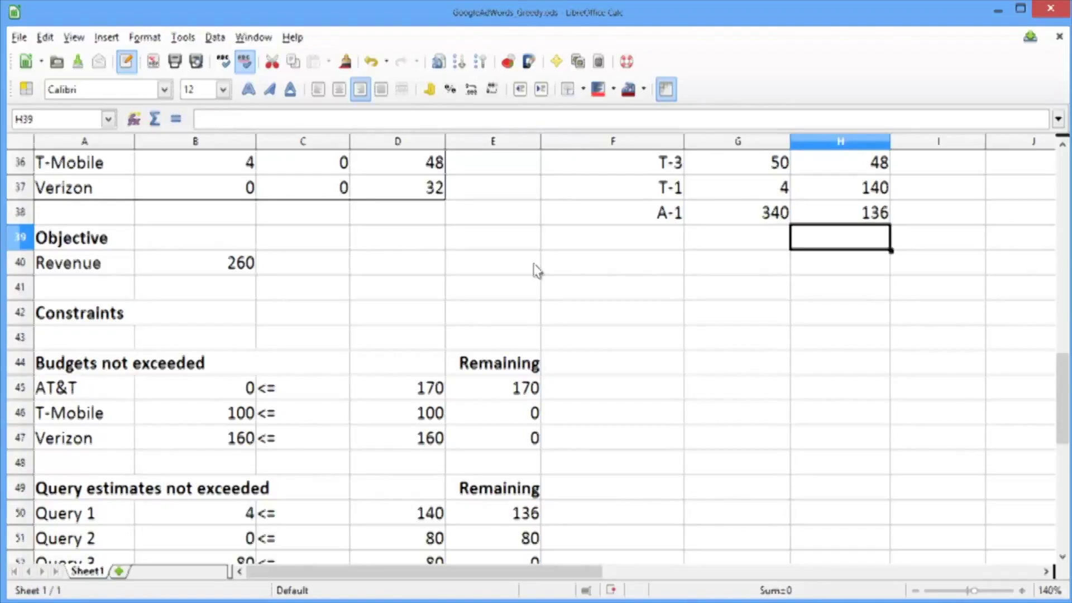
pyautogui.press('Up')
pyautogui.press('Up')
pyautogui.press('Up')
pyautogui.press('Up')
pyautogui.press('Up')
pyautogui.press('Up')
pyautogui.press('Left')
pyautogui.press('Left')
pyautogui.press('Left')
pyautogui.press('Left')
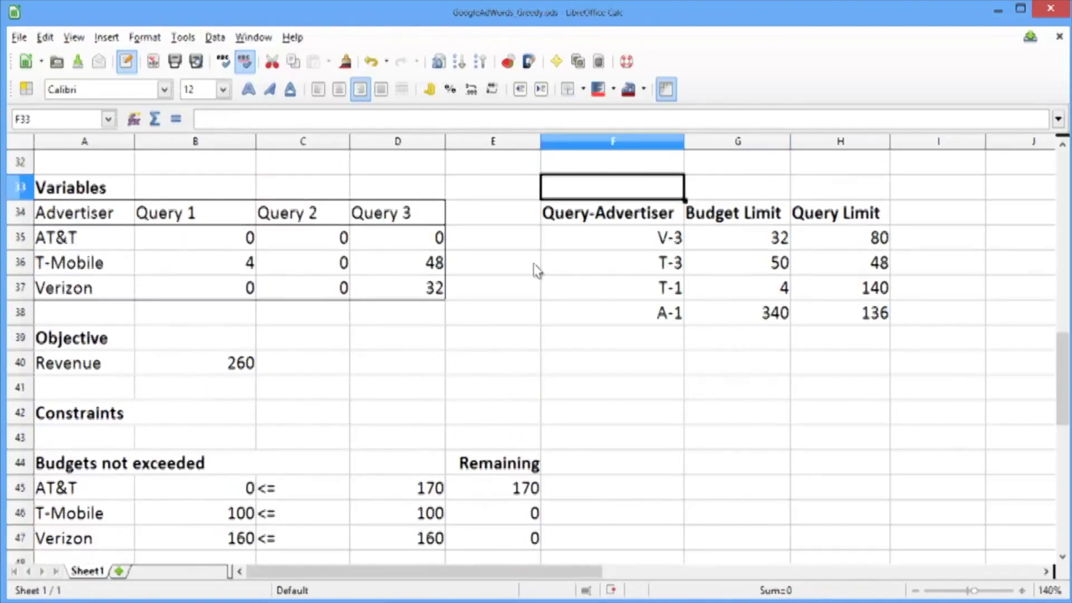
pyautogui.press('Down')
pyautogui.press('Down')
pyautogui.press('Left')
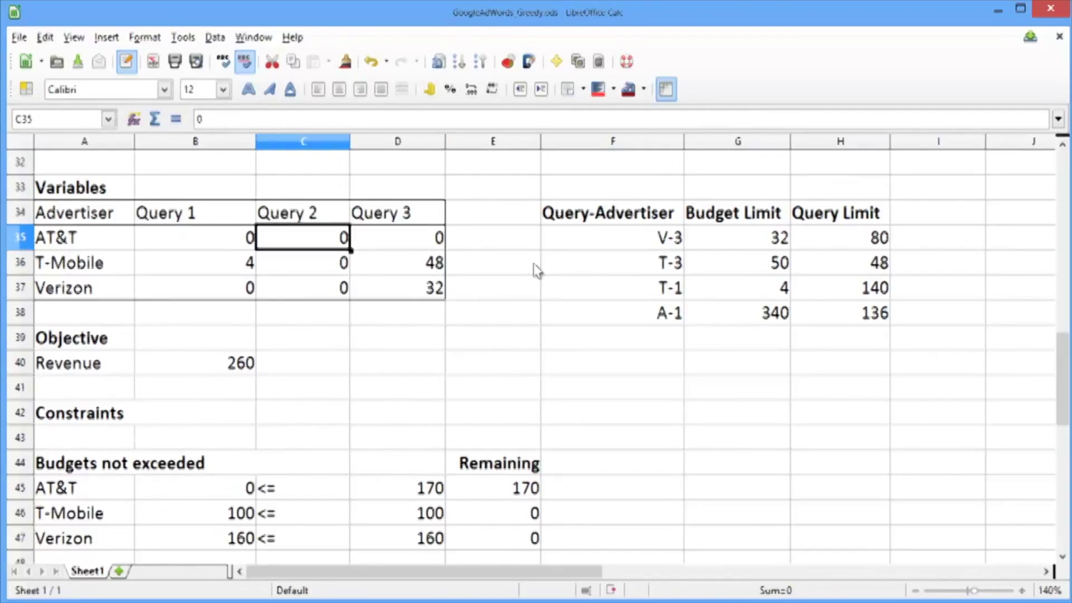
# Step: Enter 136 in B35 and confirm Query 1 drops to 0 and AT&T's budget to 102
pyautogui.press('Left')
pyautogui.write('136')
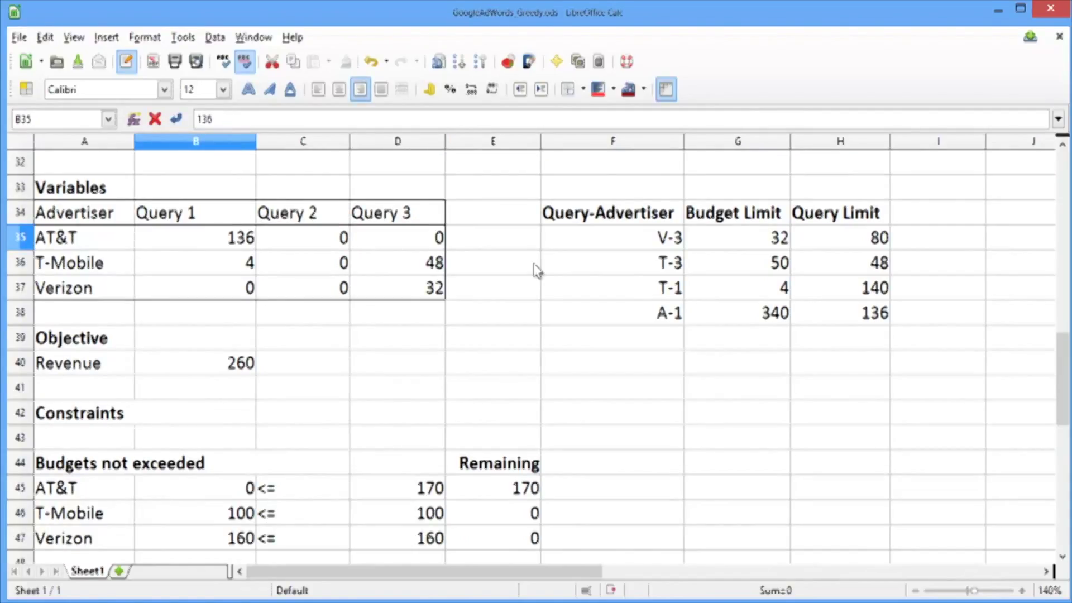
pyautogui.press('Return')
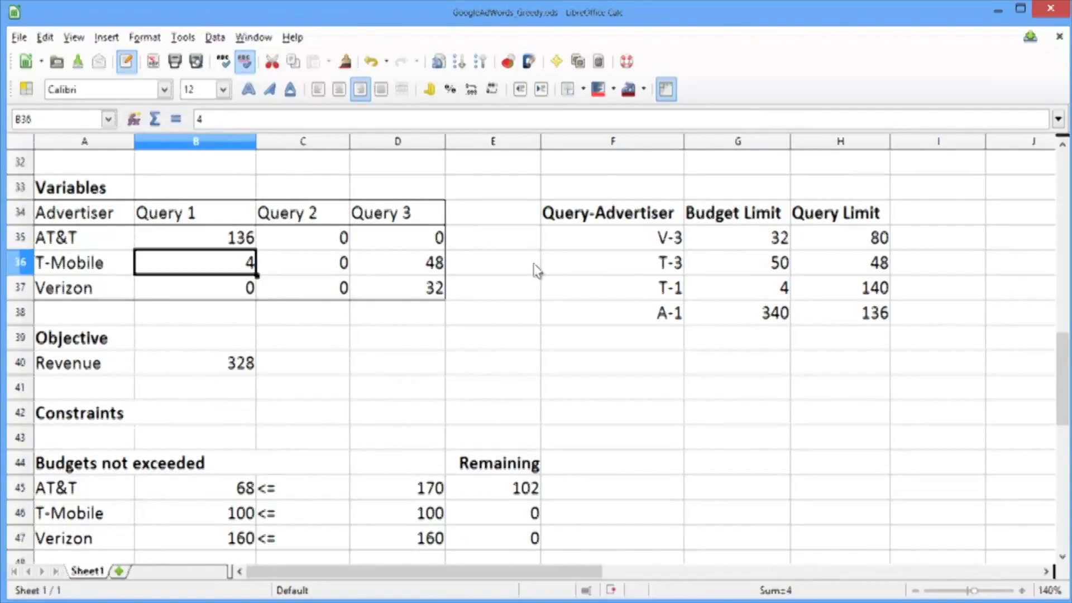
pyautogui.press('Down')
pyautogui.press('Down')
pyautogui.press('Down')
pyautogui.press('Down')
pyautogui.press('Down')
pyautogui.press('Down')
pyautogui.press('Down')
pyautogui.press('Down')
pyautogui.press('Down')
pyautogui.press('Down')
pyautogui.press('Down')
pyautogui.press('Down')
pyautogui.press('Down')
pyautogui.press('Down')
pyautogui.press('Down')
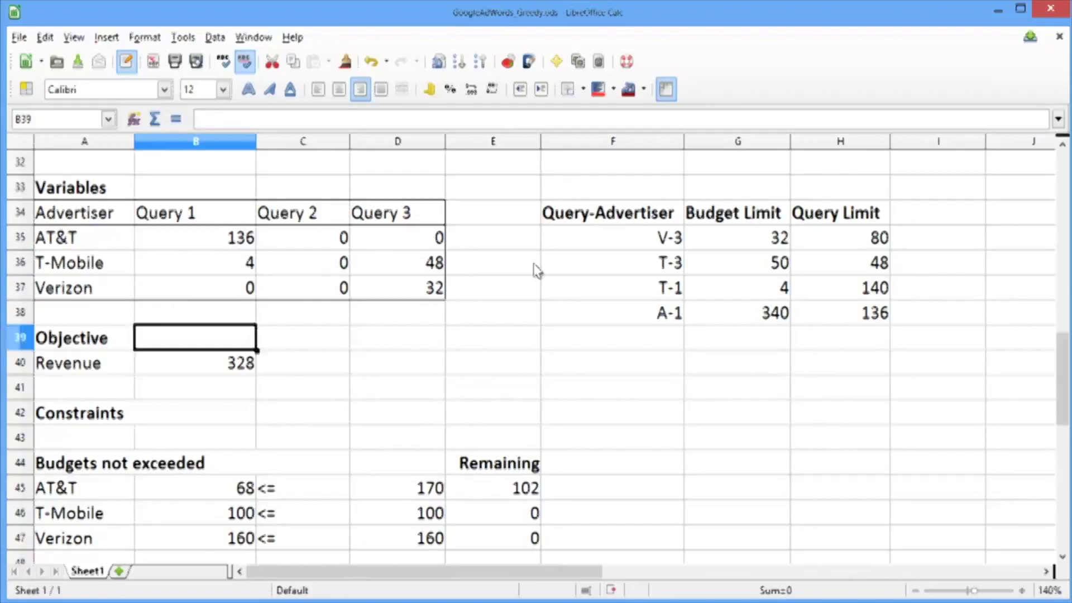
pyautogui.press('Down')
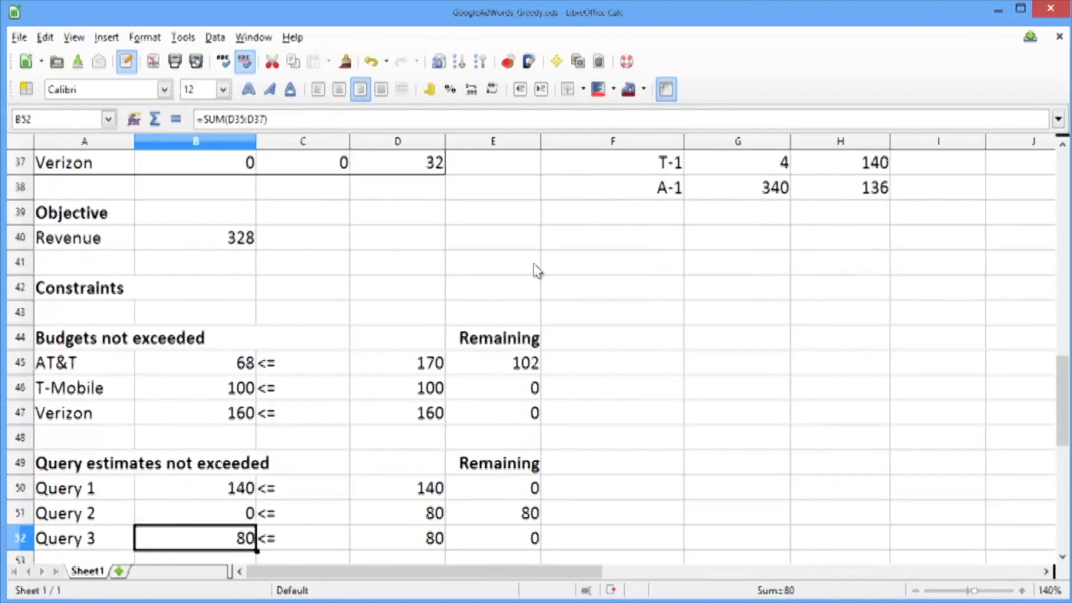
pyautogui.press('Right')
pyautogui.press('Right')
pyautogui.press('Right')
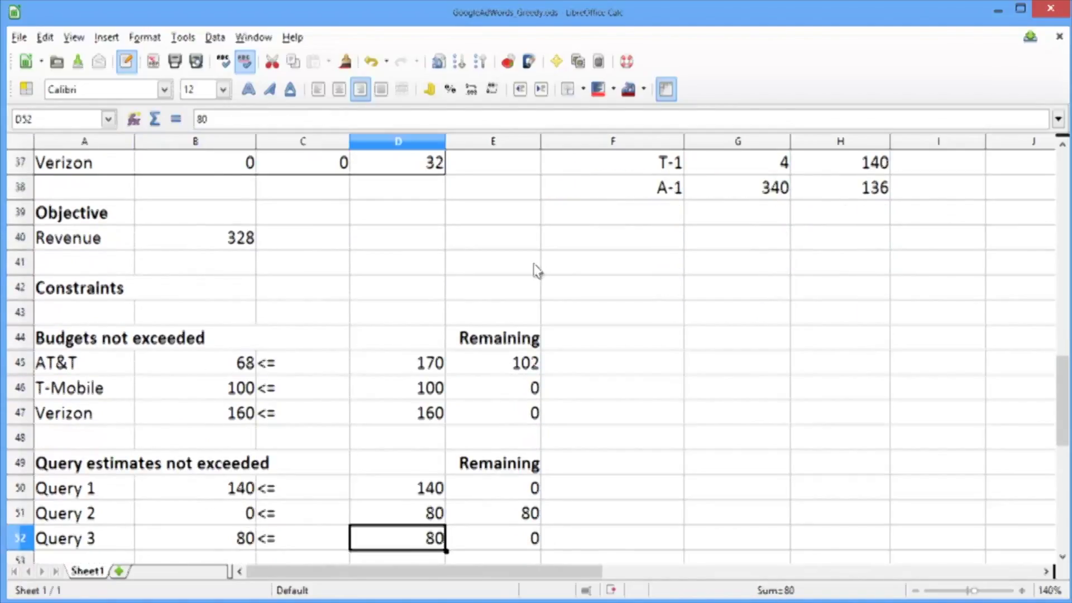
pyautogui.press('Up')
pyautogui.press('Up')
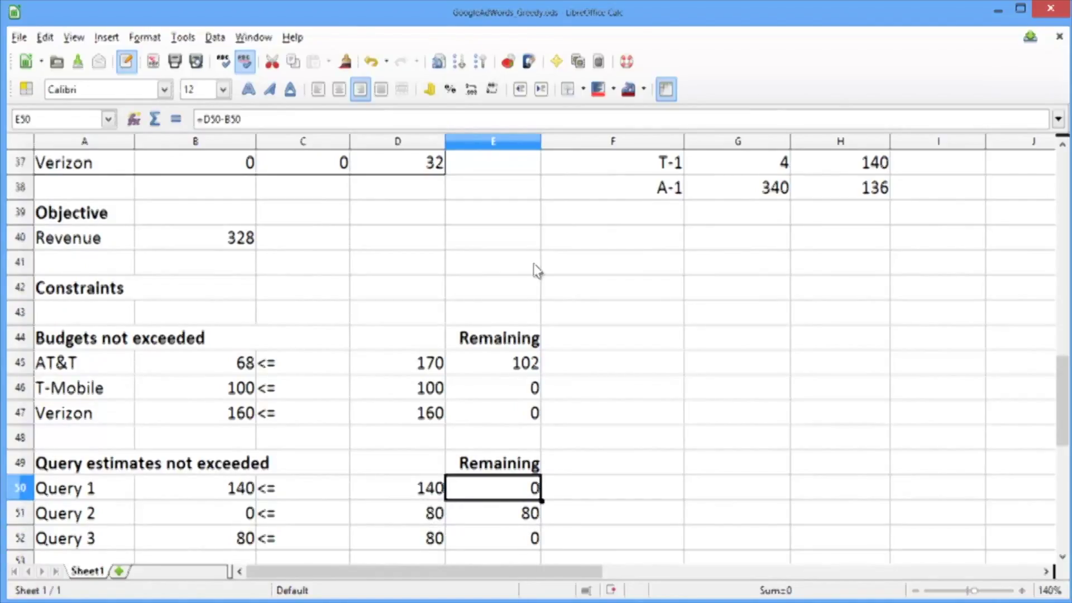
pyautogui.press('Up')
pyautogui.press('Up')
pyautogui.press('Up')
pyautogui.press('Up')
pyautogui.press('Up')
pyautogui.press('Up')
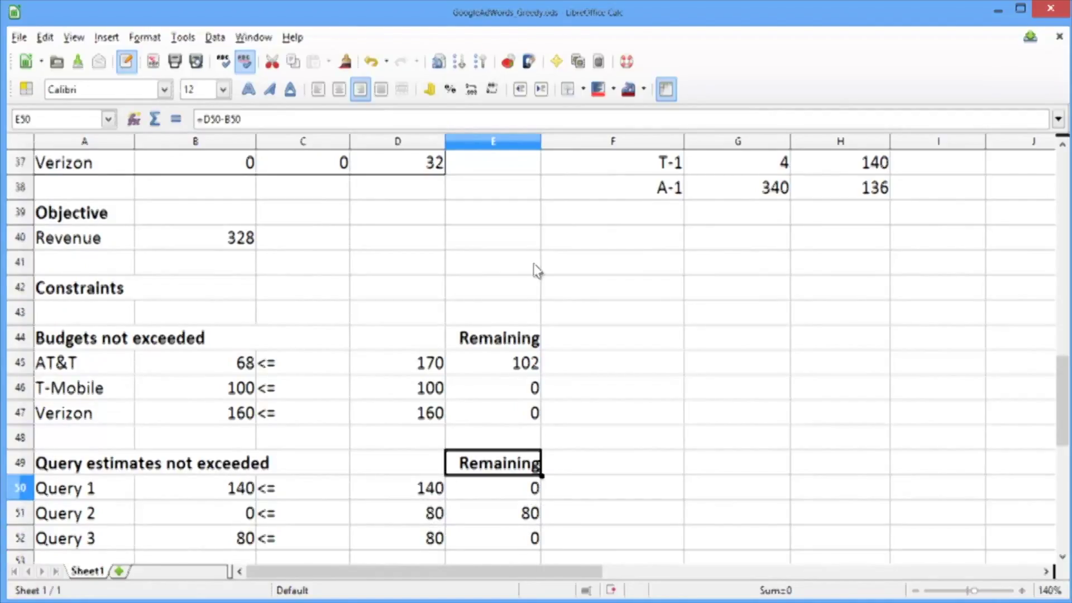
pyautogui.press('Down')
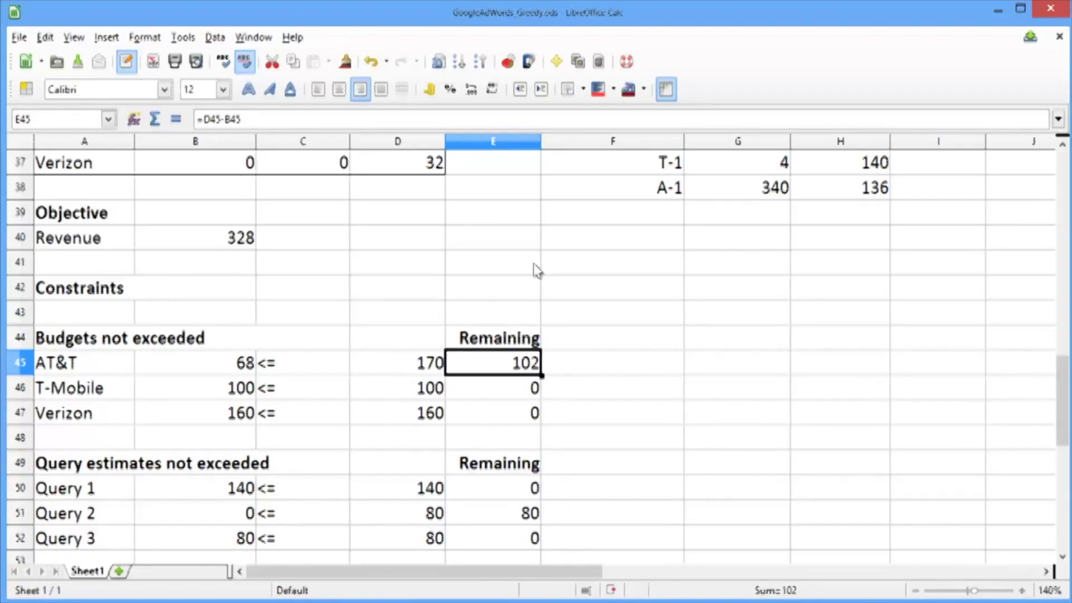
pyautogui.press('Up')
pyautogui.press('Up')
pyautogui.press('Up')
pyautogui.press('Up')
pyautogui.press('Up')
pyautogui.press('Up')
pyautogui.press('Up')
pyautogui.press('Up')
pyautogui.press('Up')
pyautogui.press('Up')
pyautogui.press('Up')
pyautogui.press('Up')
pyautogui.press('Up')
pyautogui.press('Up')
pyautogui.press('Up')
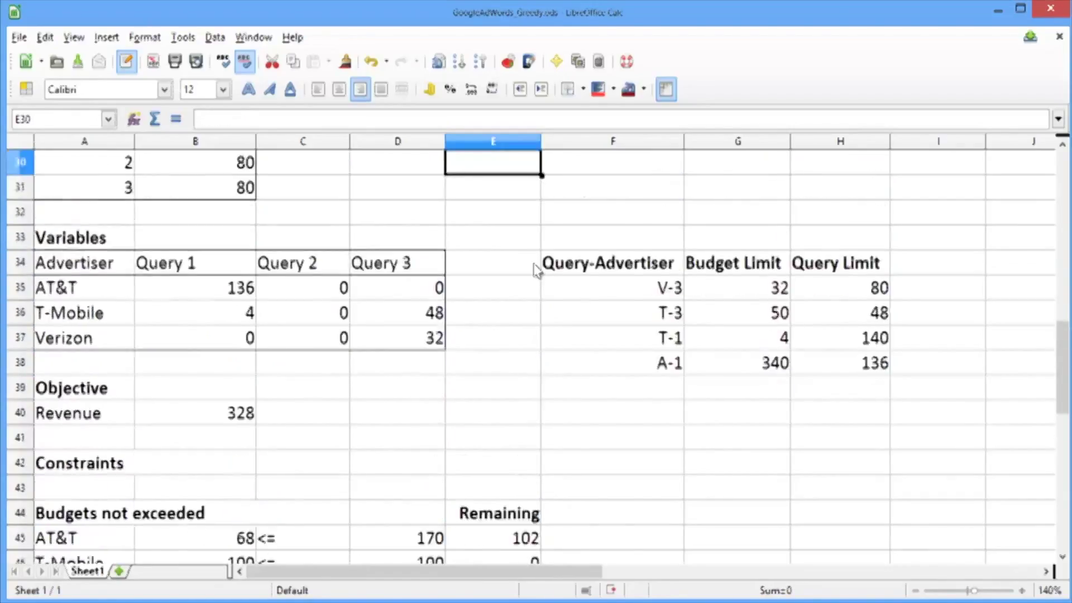
pyautogui.press('Up')
pyautogui.press('Up')
pyautogui.press('Up')
pyautogui.press('Up')
pyautogui.press('Up')
pyautogui.press('Up')
pyautogui.press('Up')
pyautogui.press('Up')
pyautogui.press('Up')
pyautogui.press('Up')
pyautogui.press('Up')
pyautogui.press('Up')
pyautogui.press('Up')
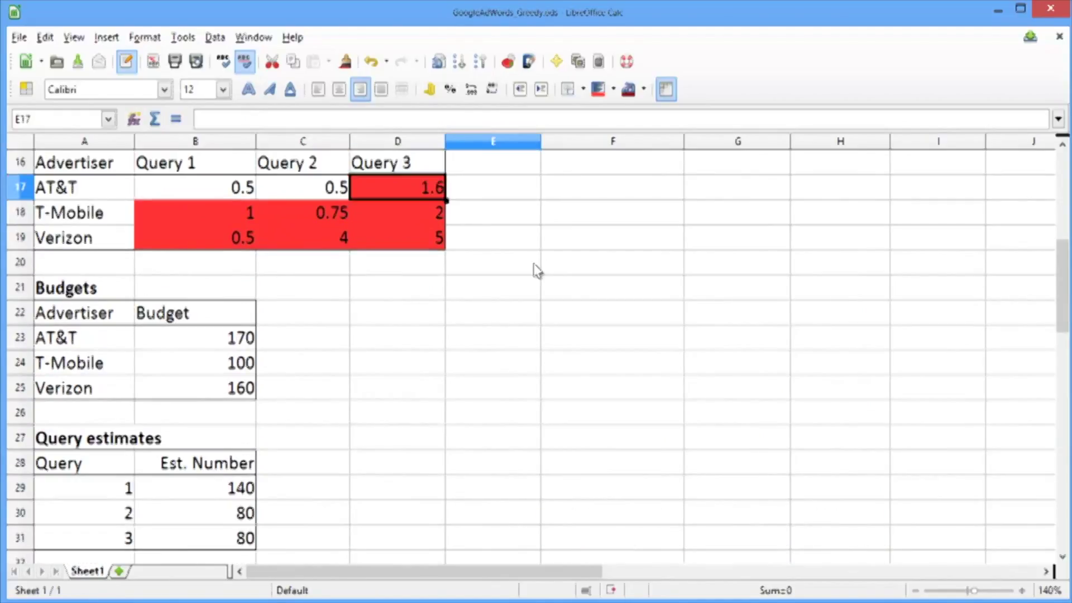
# Step: Fill AT&T's 0.5 Query 1 bid in B17 with Red 4
pyautogui.press('Left')
pyautogui.press('Left')
pyautogui.press('Left')
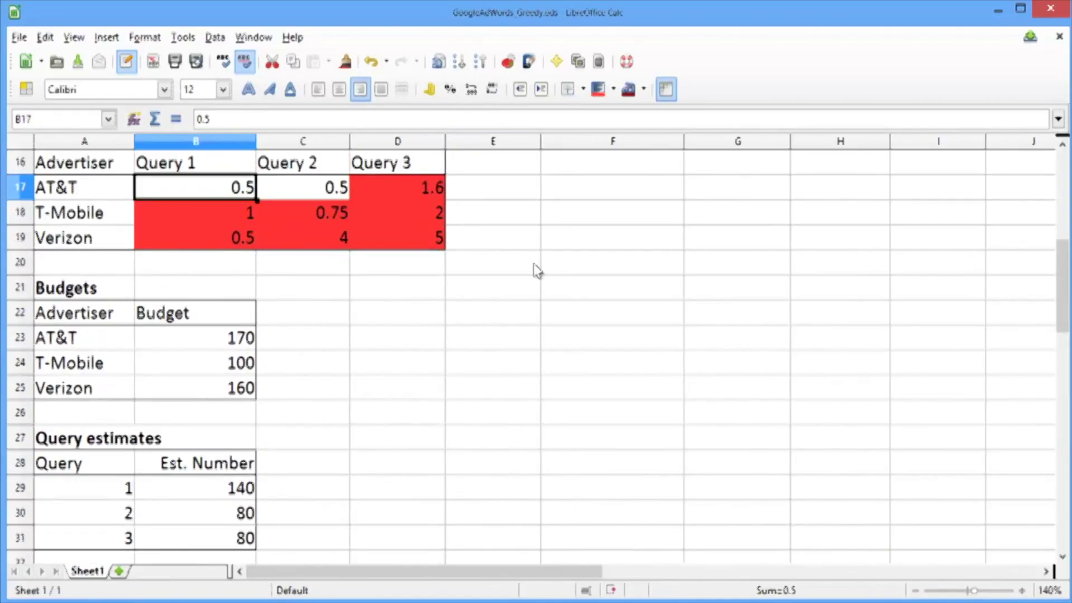
pyautogui.click(614, 88)
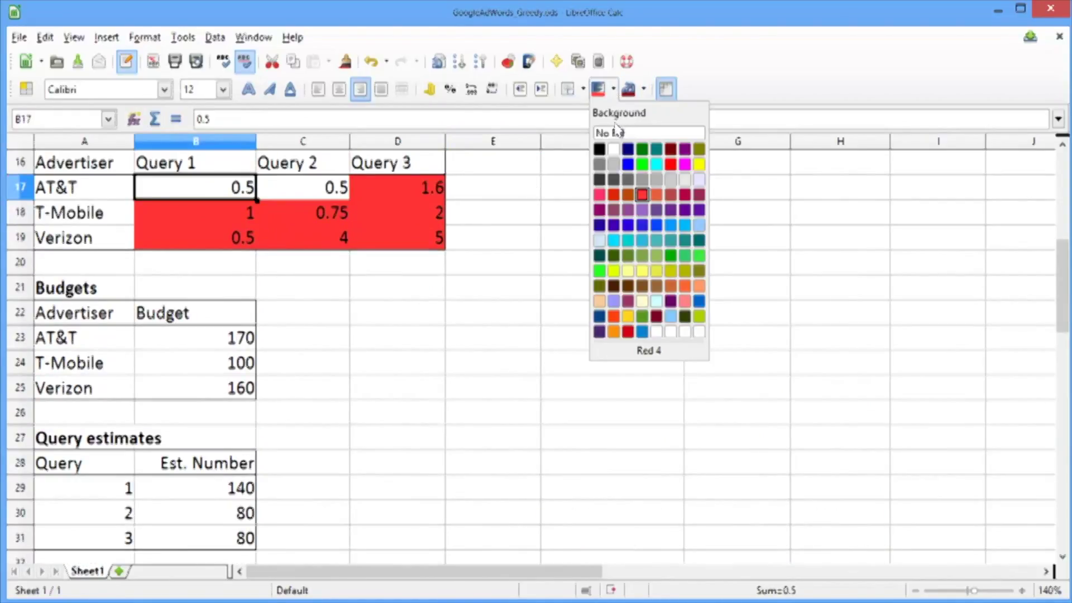
pyautogui.click(646, 192)
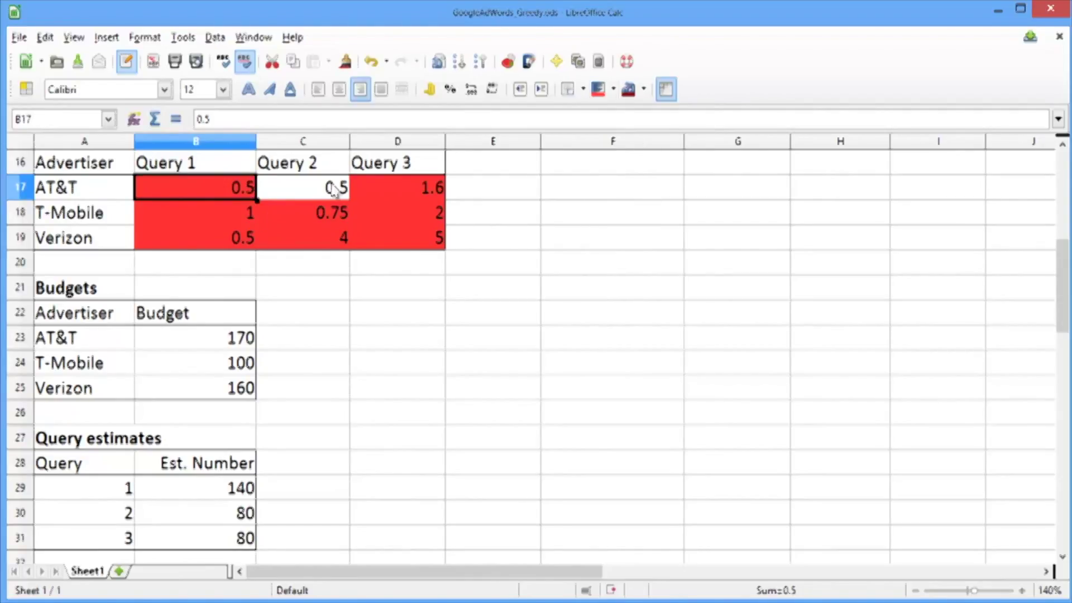
pyautogui.click(351, 183)
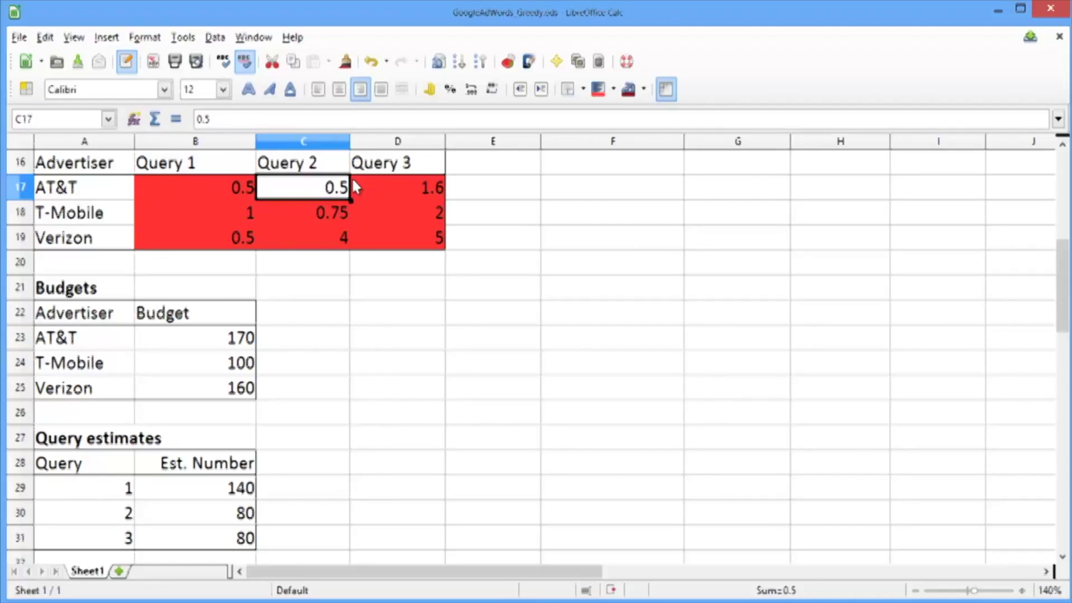
pyautogui.press('Down')
pyautogui.press('Down')
pyautogui.press('Down')
pyautogui.press('Down')
pyautogui.press('Down')
pyautogui.press('Down')
pyautogui.press('Down')
pyautogui.press('Down')
pyautogui.press('Down')
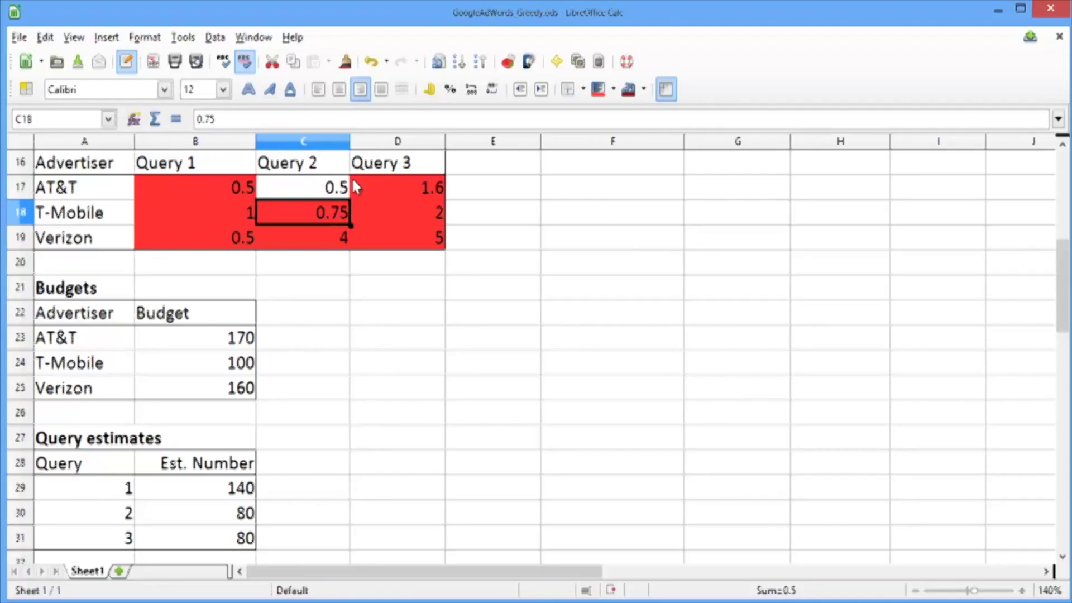
pyautogui.press('Down')
pyautogui.press('Down')
pyautogui.press('Down')
pyautogui.press('Down')
pyautogui.press('Down')
pyautogui.press('Down')
pyautogui.press('Down')
pyautogui.press('Down')
pyautogui.press('Down')
pyautogui.press('Down')
pyautogui.press('Down')
pyautogui.press('Down')
pyautogui.press('Down')
pyautogui.press('Down')
pyautogui.press('Up')
pyautogui.press('Right')
pyautogui.press('Right')
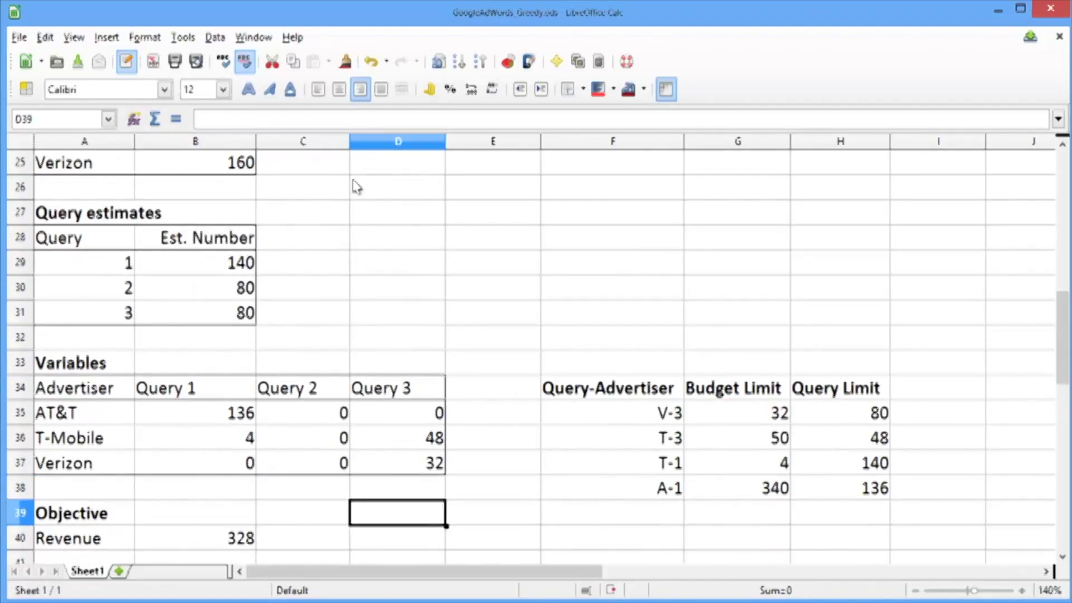
# Step: Label the next greedy row A-2 and give it a budget limit of =102/0.5 (204)
pyautogui.press('Right')
pyautogui.write('A-2')
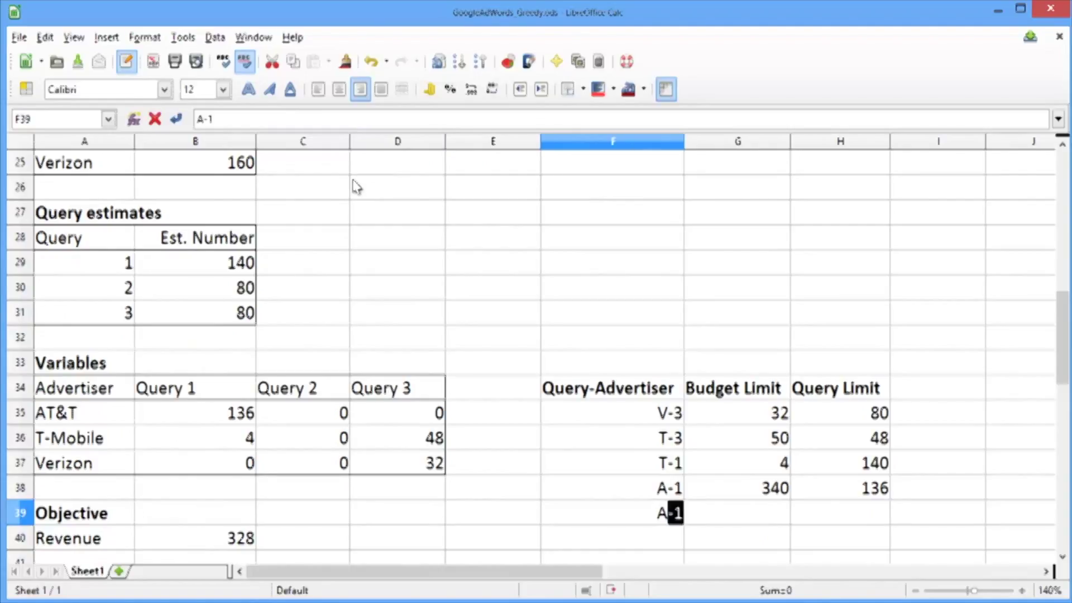
pyautogui.press('Return')
pyautogui.press('Down')
pyautogui.press('Down')
pyautogui.press('Down')
pyautogui.press('Down')
pyautogui.press('Down')
pyautogui.press('Down')
pyautogui.press('Down')
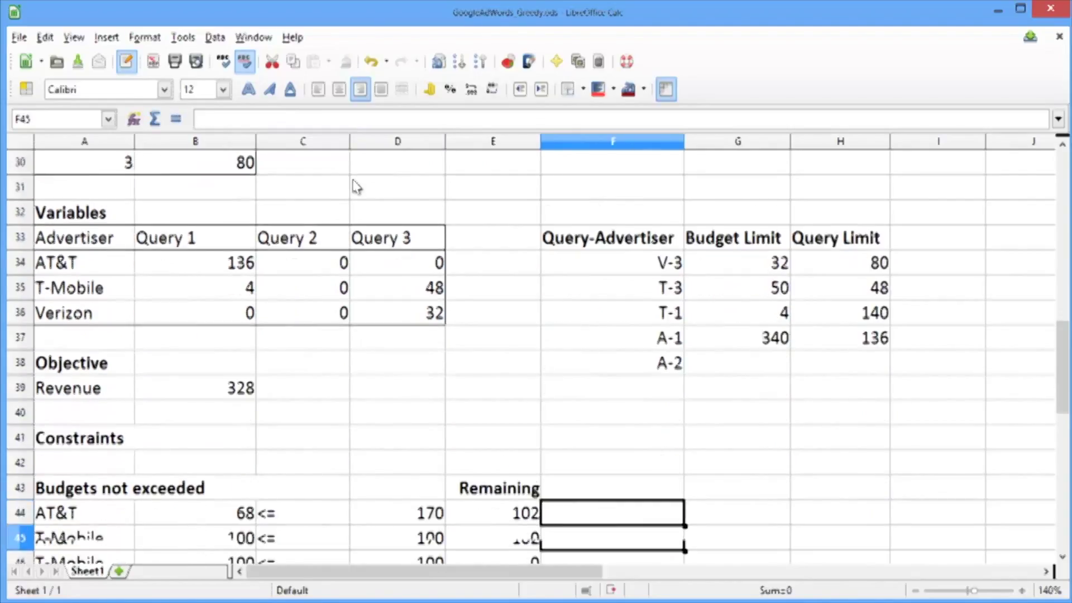
pyautogui.press('Up')
pyautogui.press('Up')
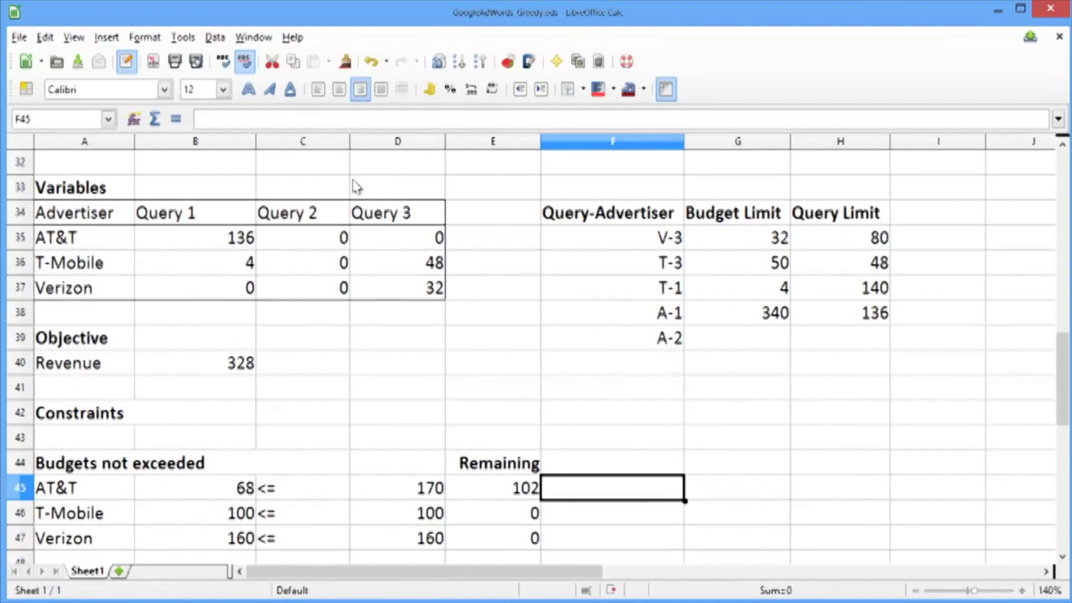
pyautogui.press('Left')
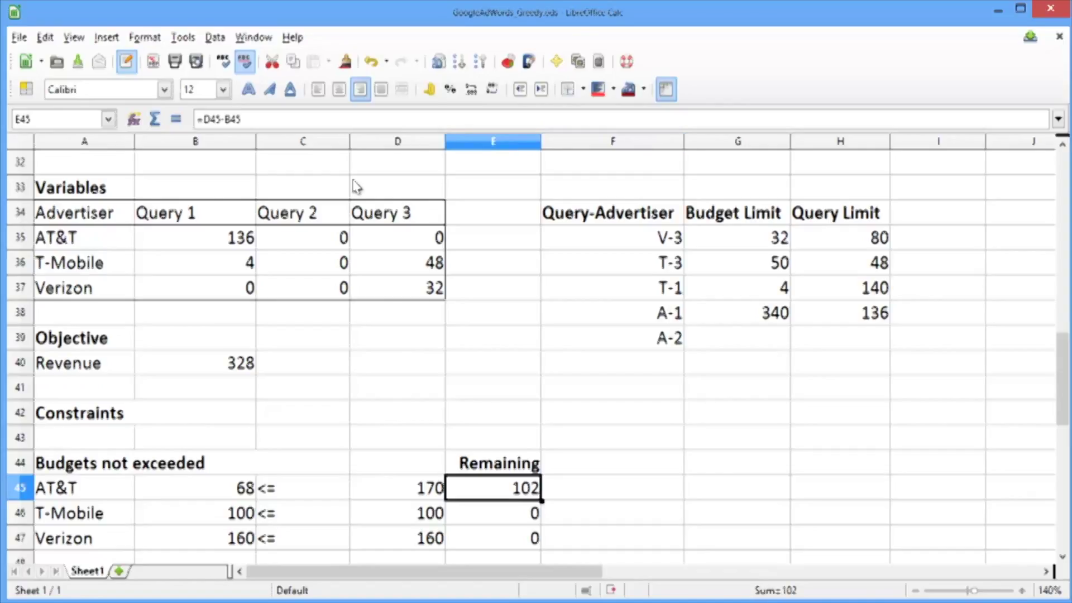
pyautogui.press('Right')
pyautogui.press('Right')
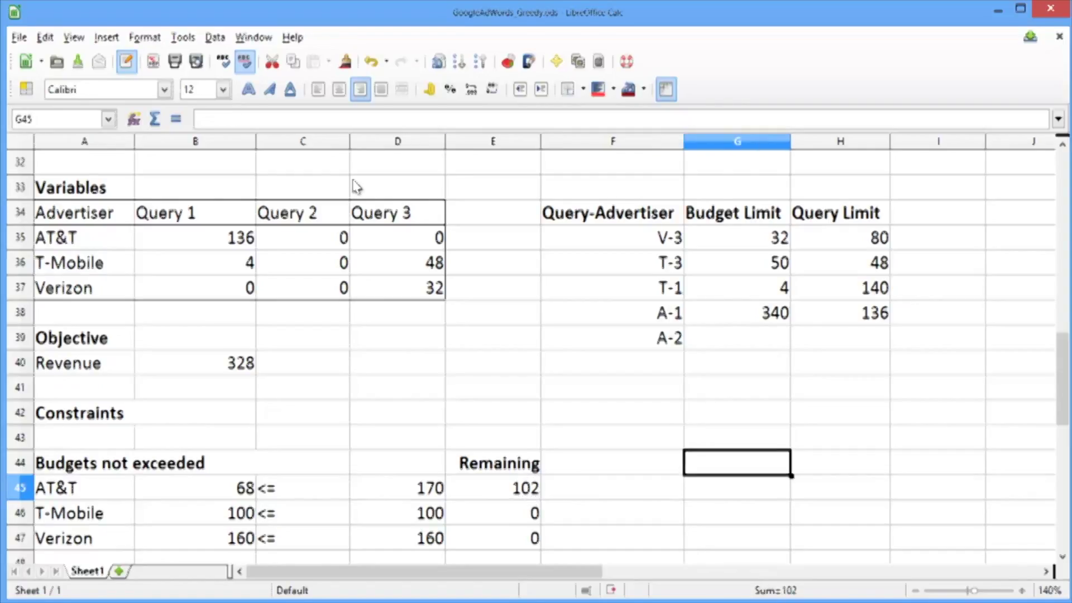
pyautogui.press('Up')
pyautogui.press('Up')
pyautogui.press('Up')
pyautogui.press('Up')
pyautogui.press('Up')
pyautogui.press('Up')
pyautogui.write('=10')
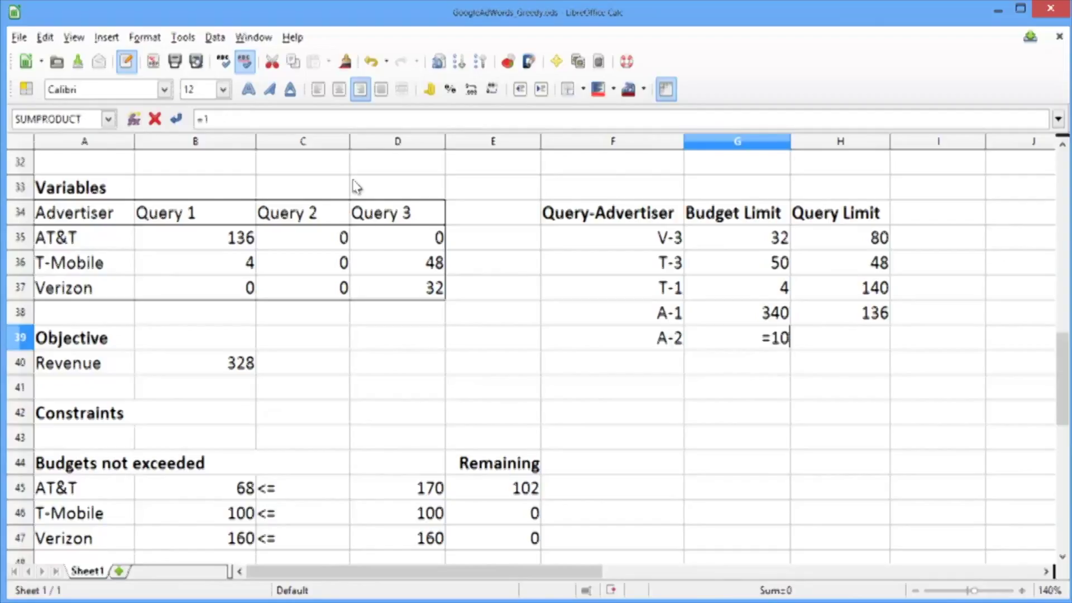
pyautogui.write('2/0.5')
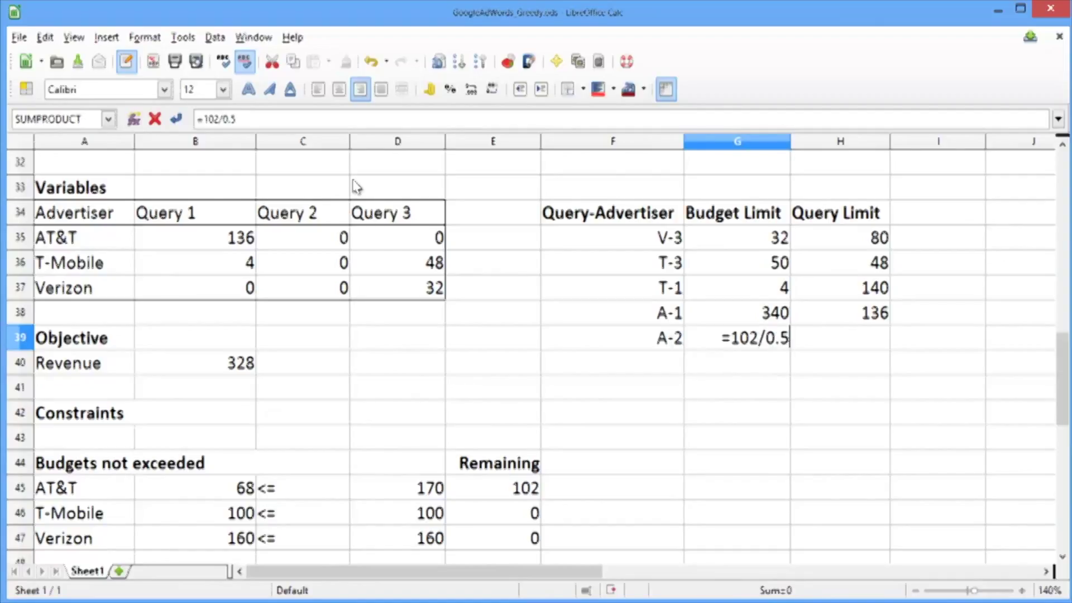
pyautogui.press('Return')
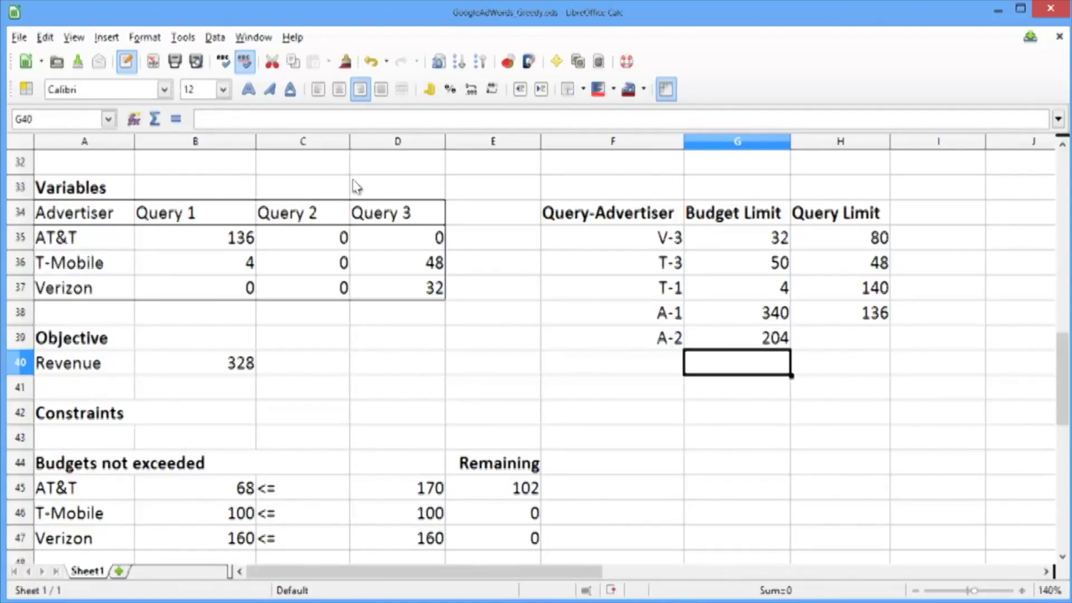
# Step: Enter a query limit of 80 for A-2, matching Query 2's remaining searches
pyautogui.press('Down')
pyautogui.press('Down')
pyautogui.press('Down')
pyautogui.press('Down')
pyautogui.press('Down')
pyautogui.press('Down')
pyautogui.press('Down')
pyautogui.press('Down')
pyautogui.press('Down')
pyautogui.press('Down')
pyautogui.press('Down')
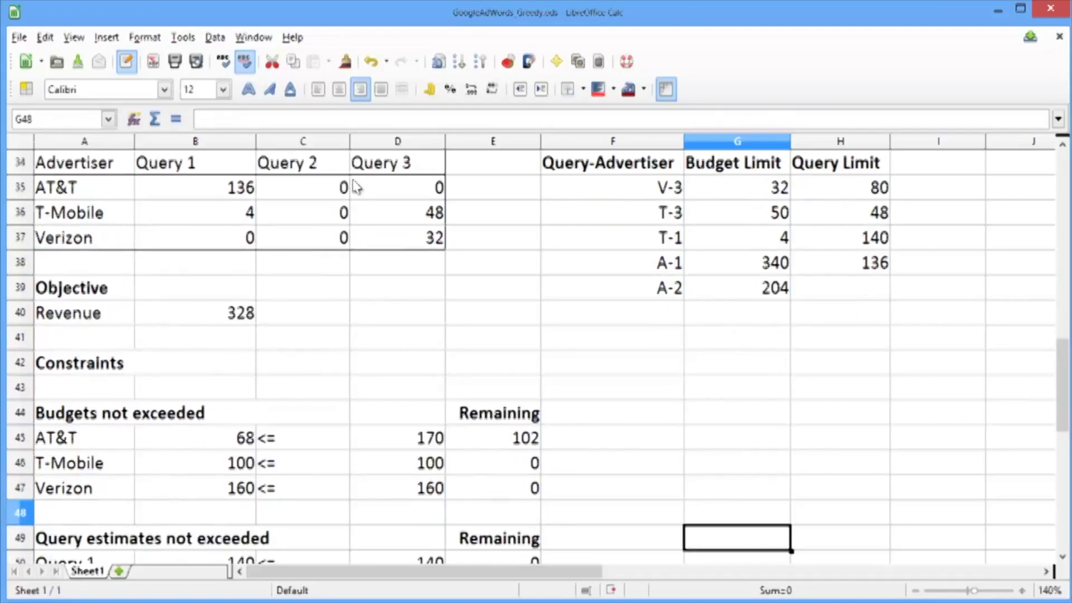
pyautogui.press('Down')
pyautogui.press('Left')
pyautogui.press('Left')
pyautogui.press('Up')
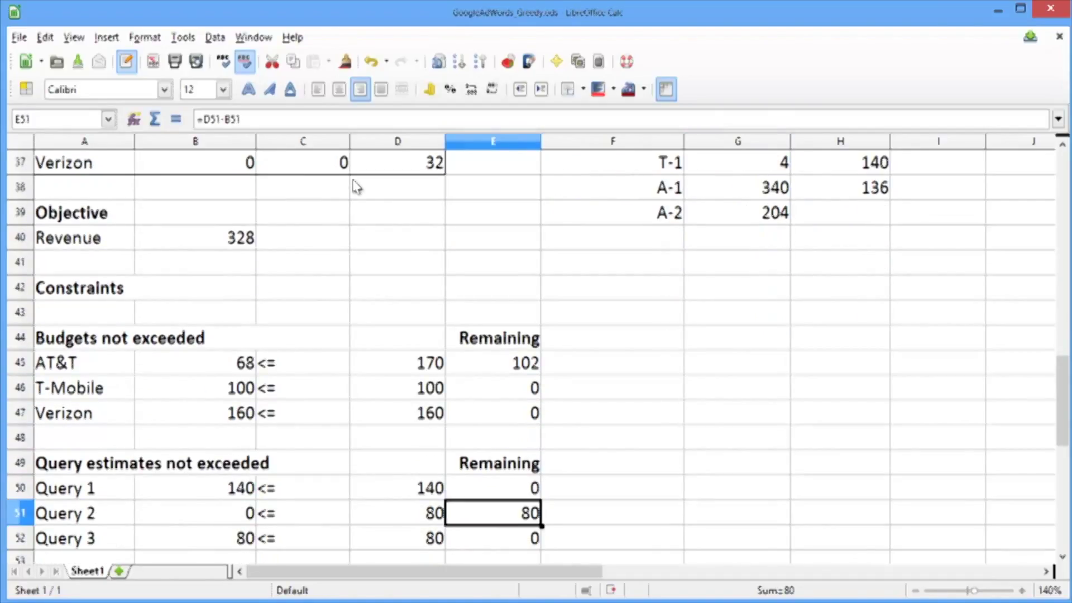
pyautogui.press('Right')
pyautogui.press('Right')
pyautogui.press('Up')
pyautogui.press('Up')
pyautogui.press('Up')
pyautogui.press('Up')
pyautogui.press('Up')
pyautogui.press('Up')
pyautogui.press('Up')
pyautogui.press('Up')
pyautogui.press('Up')
pyautogui.press('Up')
pyautogui.press('Up')
pyautogui.press('Up')
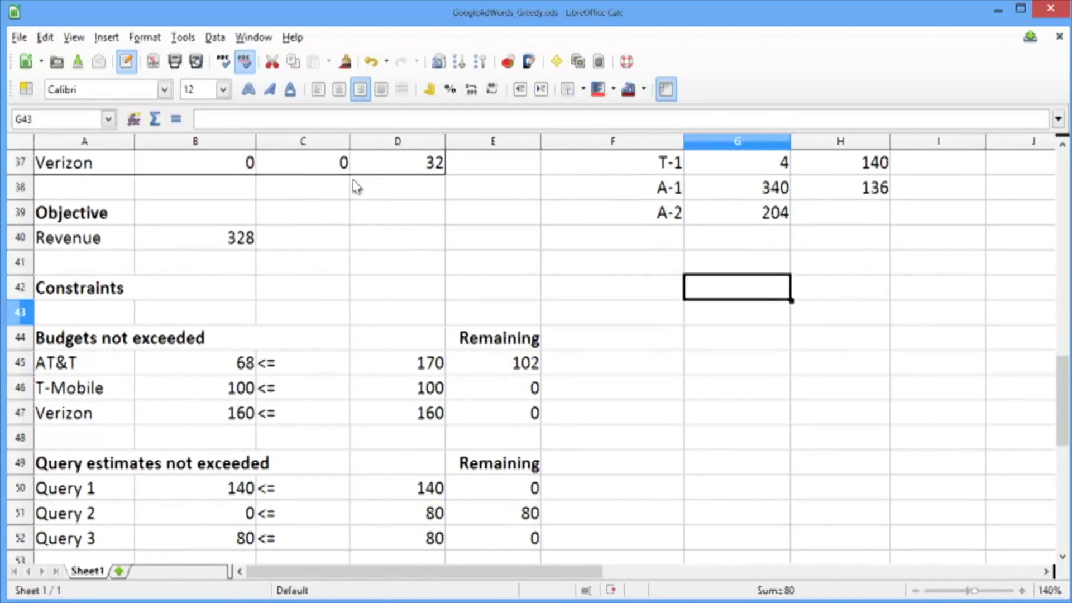
pyautogui.press('Right')
pyautogui.write('80')
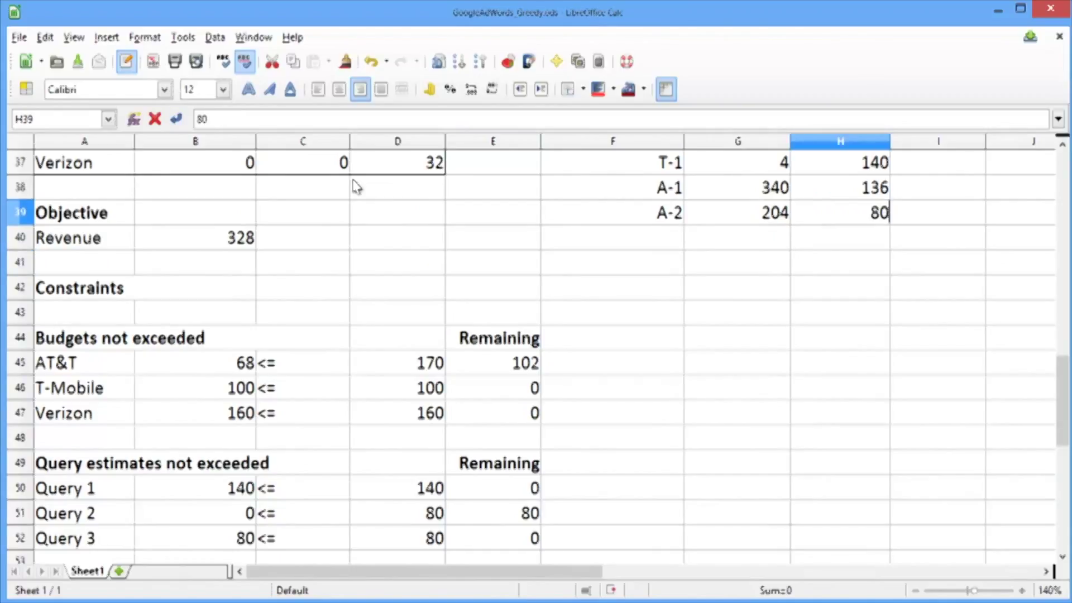
pyautogui.press('Return')
pyautogui.press('Left')
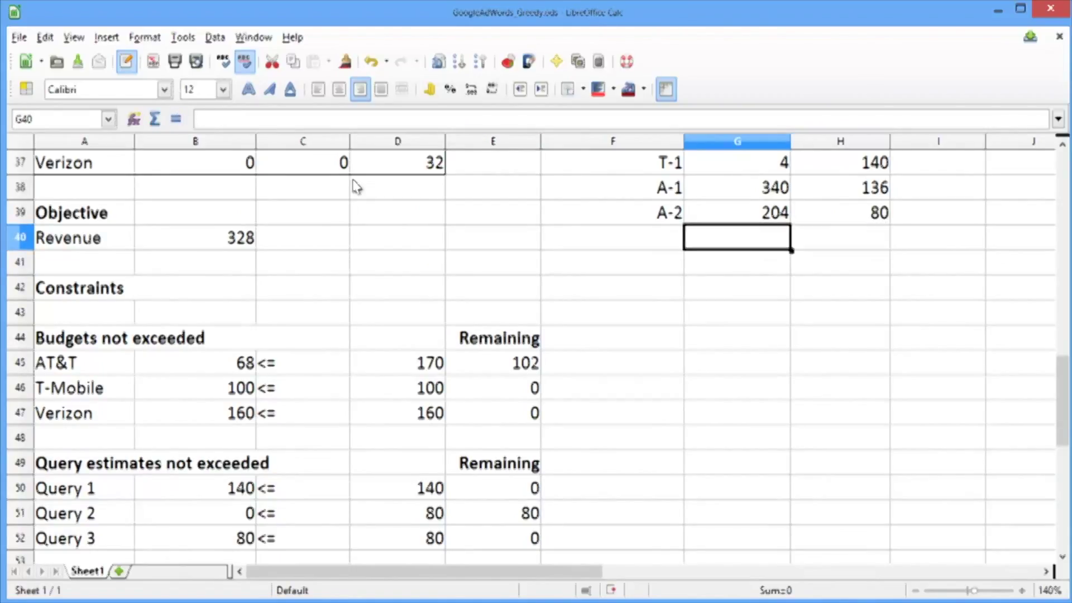
pyautogui.press('Left')
pyautogui.press('Left')
pyautogui.press('Up')
pyautogui.press('Up')
pyautogui.press('Up')
pyautogui.press('Up')
pyautogui.press('Up')
pyautogui.press('Up')
pyautogui.press('Up')
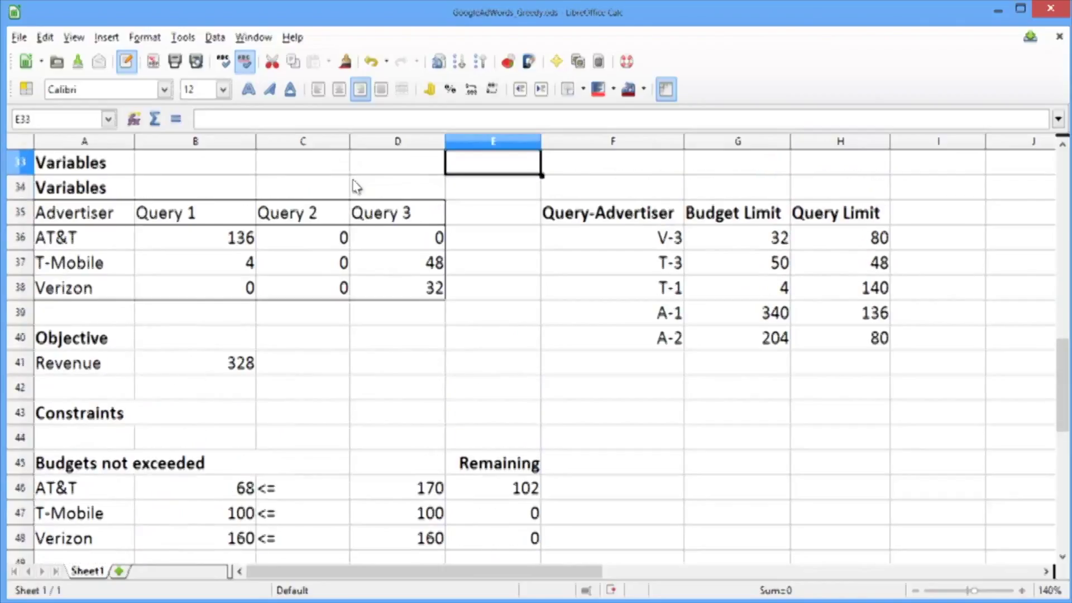
# Step: Enter 80 Query 2 displays for AT&T in C35, bringing revenue to 368
pyautogui.press('Left')
pyautogui.press('Left')
pyautogui.press('Down')
pyautogui.press('Down')
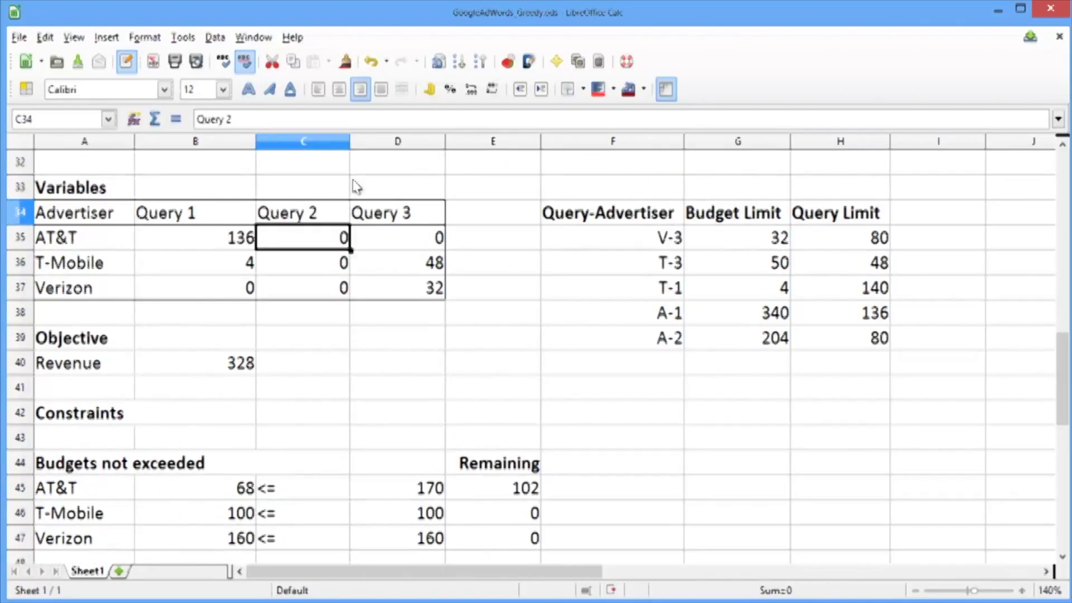
pyautogui.write('80')
pyautogui.press('Return')
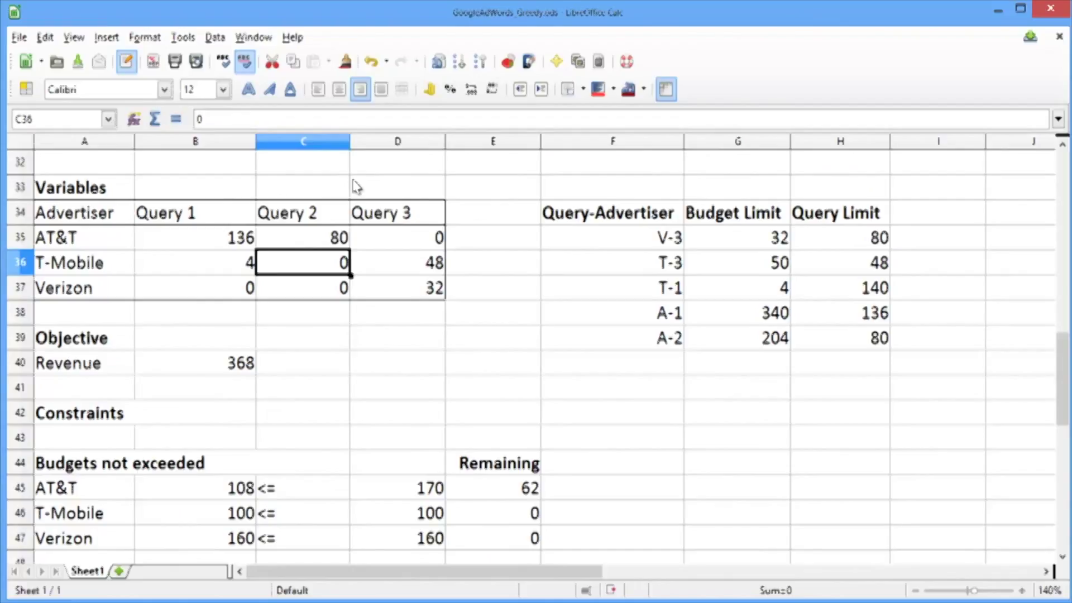
pyautogui.press('Up')
pyautogui.press('Up')
pyautogui.press('Up')
pyautogui.press('Up')
pyautogui.press('Up')
pyautogui.press('Up')
pyautogui.press('Up')
pyautogui.press('Up')
pyautogui.press('Up')
pyautogui.press('Up')
pyautogui.press('Up')
pyautogui.press('Up')
pyautogui.press('Up')
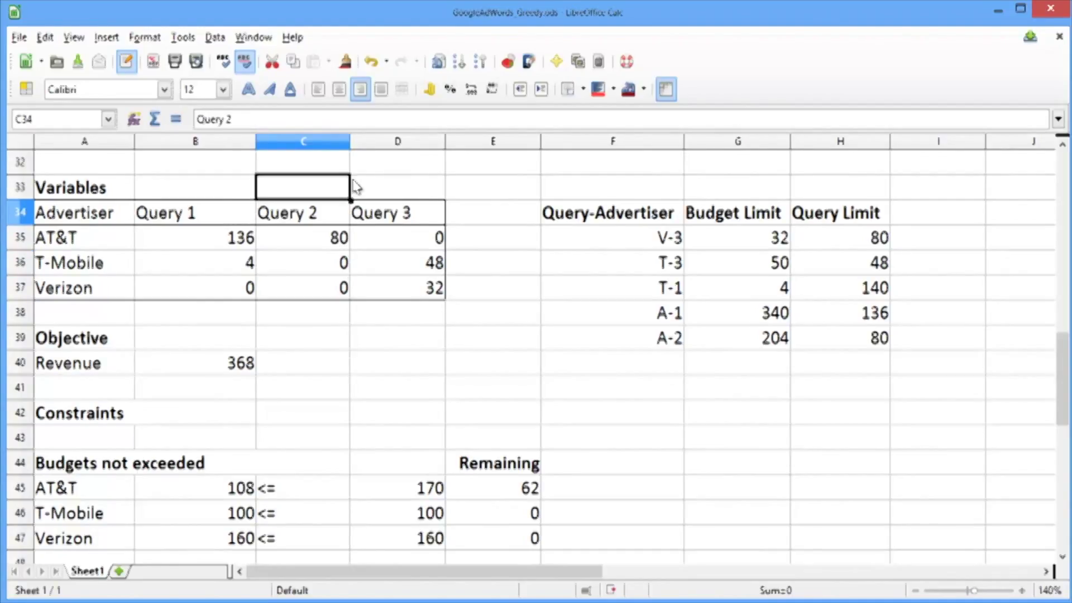
pyautogui.press('Up')
pyautogui.press('Up')
pyautogui.press('Up')
pyautogui.press('Up')
pyautogui.press('Up')
pyautogui.press('Up')
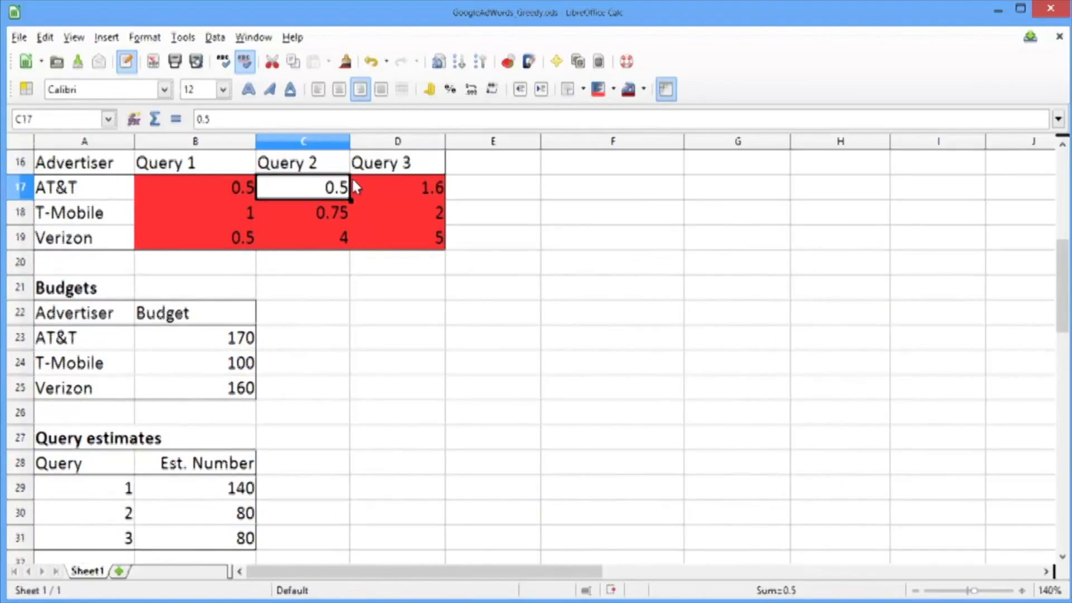
pyautogui.press('Down')
pyautogui.press('Down')
pyautogui.press('Down')
pyautogui.press('Down')
pyautogui.press('Down')
pyautogui.press('Down')
pyautogui.press('Down')
pyautogui.press('Down')
pyautogui.press('Down')
pyautogui.press('Down')
pyautogui.press('Down')
pyautogui.press('Down')
pyautogui.press('Down')
pyautogui.press('Down')
pyautogui.press('Down')
pyautogui.press('Down')
pyautogui.press('Down')
pyautogui.press('Down')
pyautogui.press('Down')
pyautogui.press('Down')
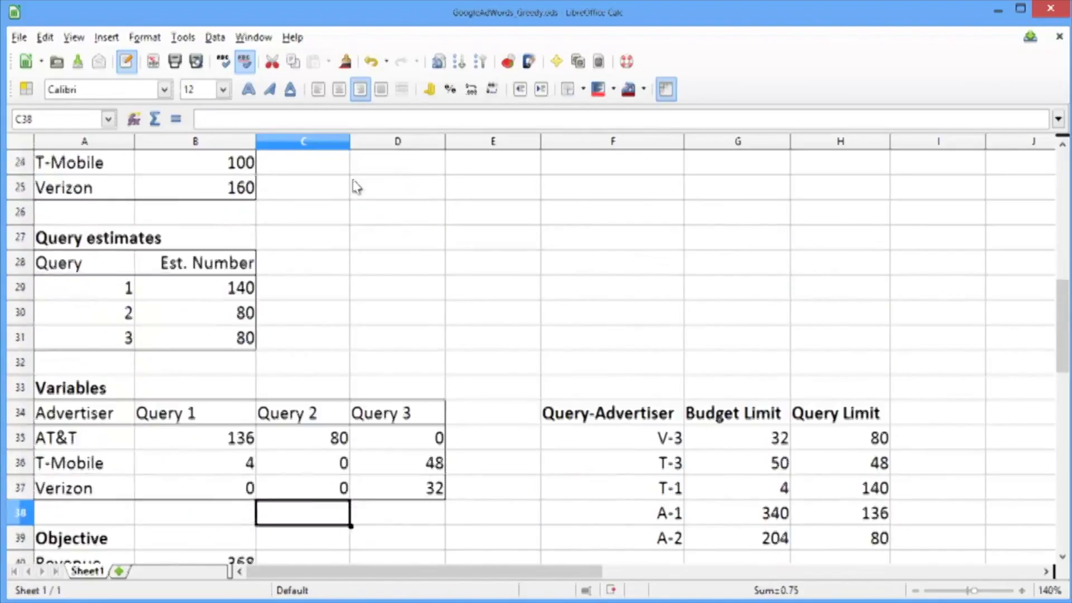
pyautogui.press('Down')
pyautogui.press('Down')
pyautogui.press('Down')
pyautogui.press('Down')
pyautogui.press('Down')
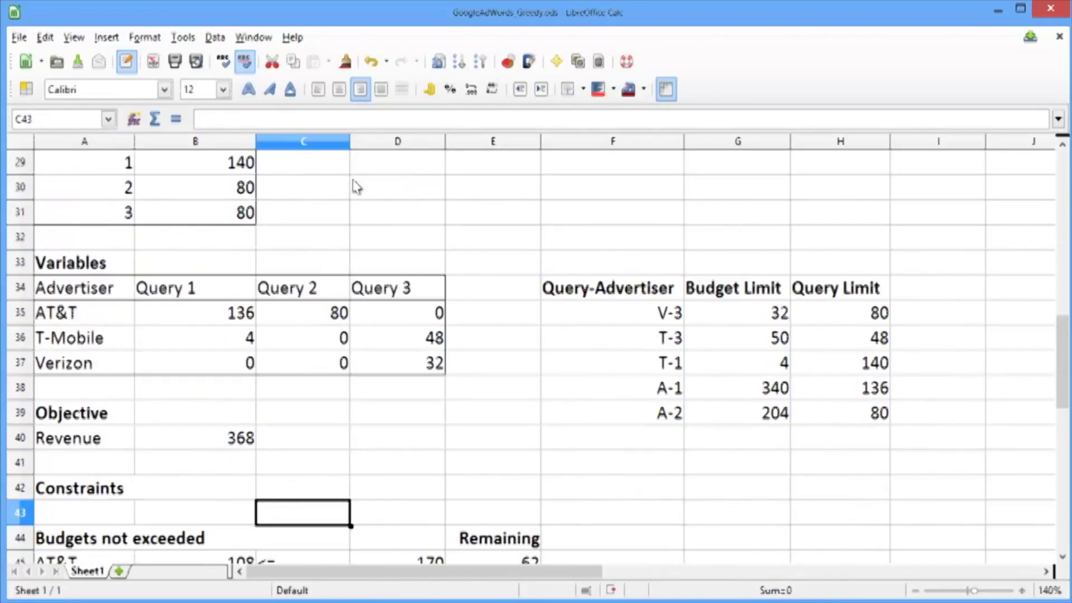
pyautogui.press('Down')
pyautogui.press('Down')
pyautogui.press('Down')
pyautogui.press('Down')
pyautogui.press('Down')
pyautogui.press('Down')
pyautogui.press('Down')
pyautogui.press('Down')
pyautogui.press('Down')
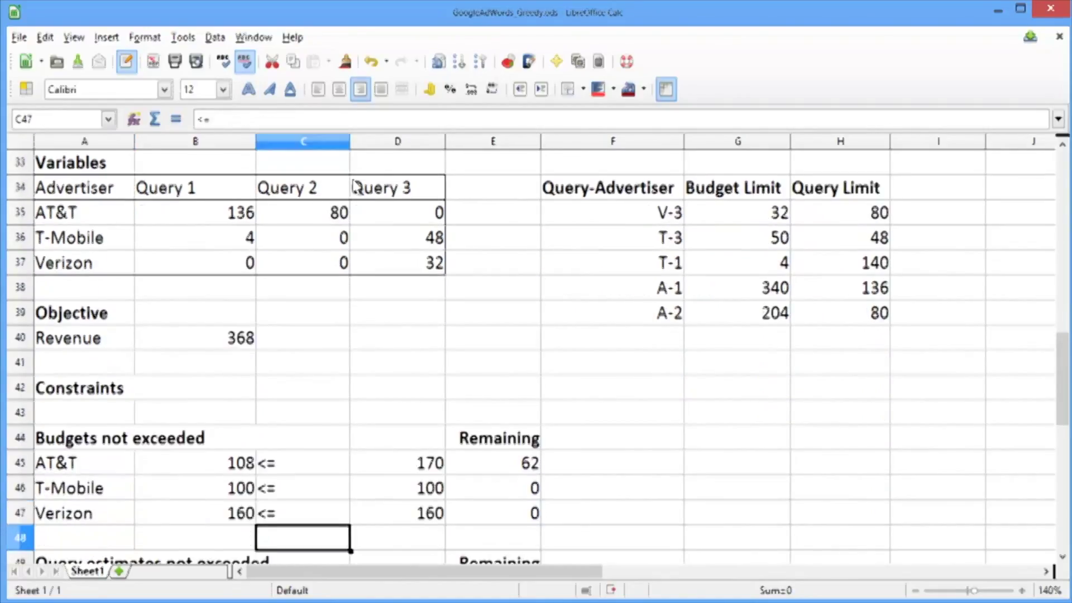
pyautogui.press('Right')
pyautogui.press('Right')
pyautogui.press('Right')
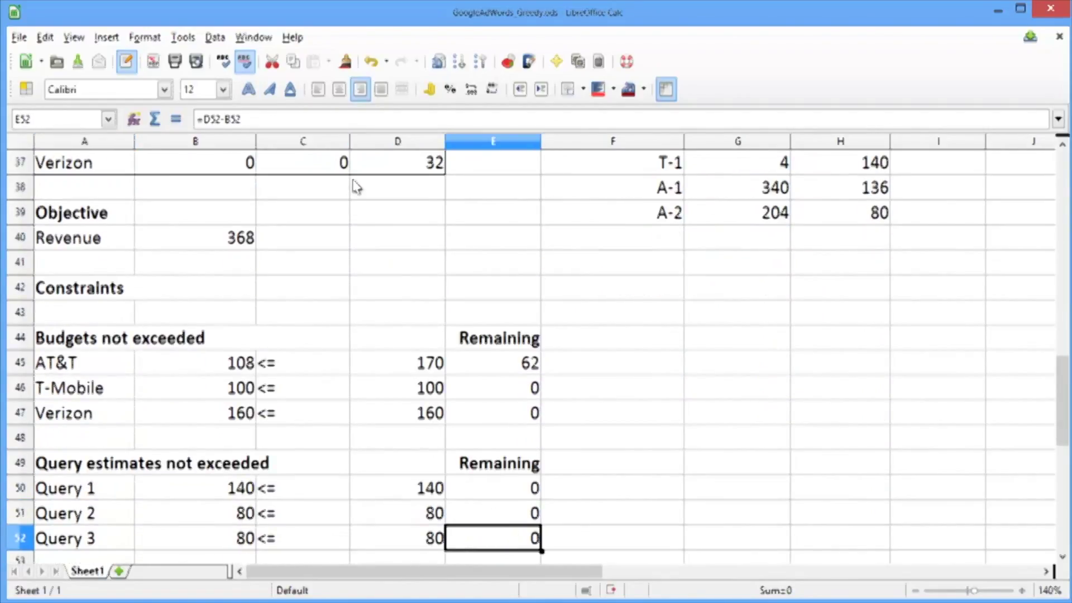
pyautogui.press('Up')
pyautogui.press('Up')
pyautogui.press('Left')
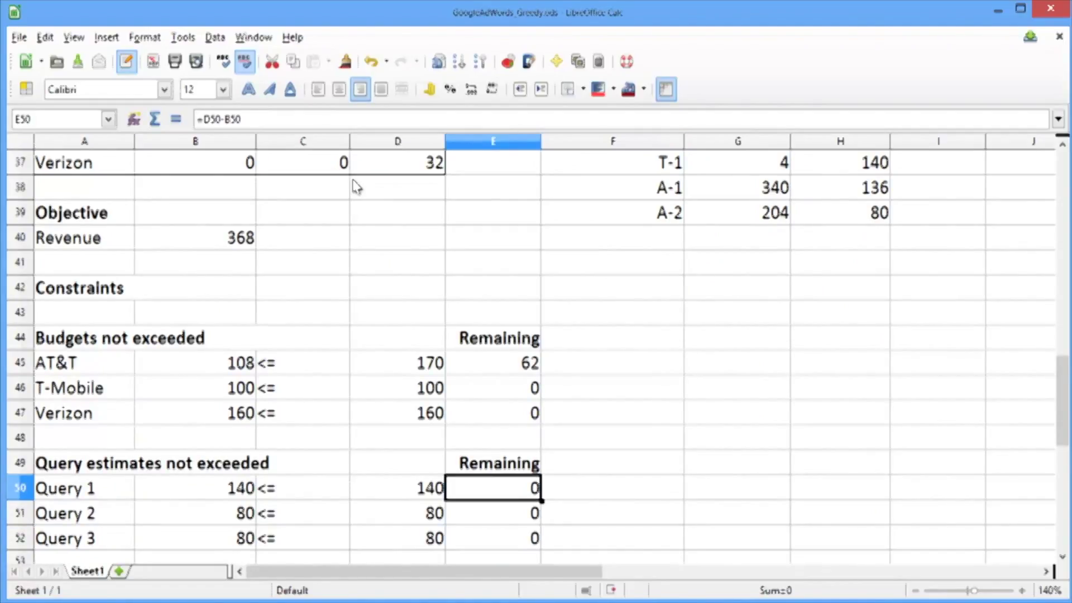
pyautogui.press('Down')
pyautogui.press('Down')
pyautogui.press('Up')
pyautogui.press('Up')
pyautogui.press('Up')
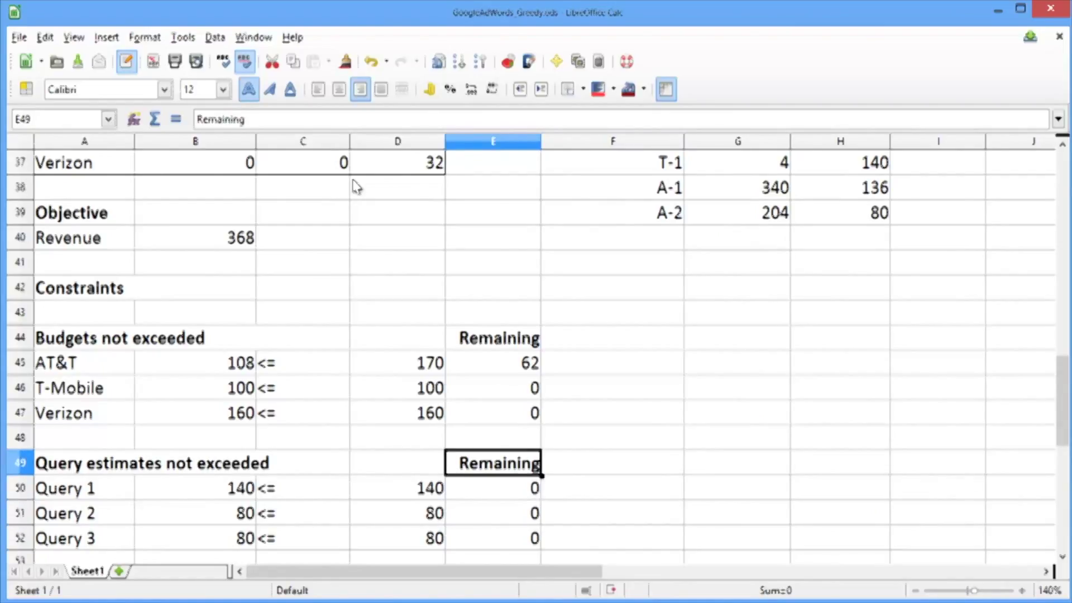
pyautogui.press('Up')
pyautogui.press('Up')
pyautogui.press('Up')
pyautogui.press('Up')
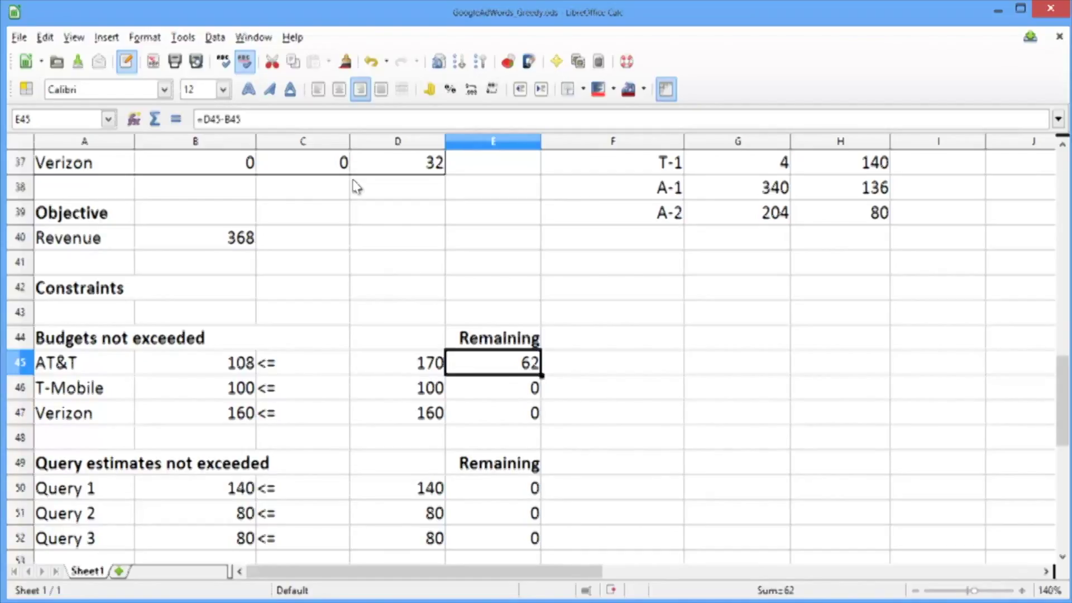
pyautogui.press('Down')
pyautogui.press('Down')
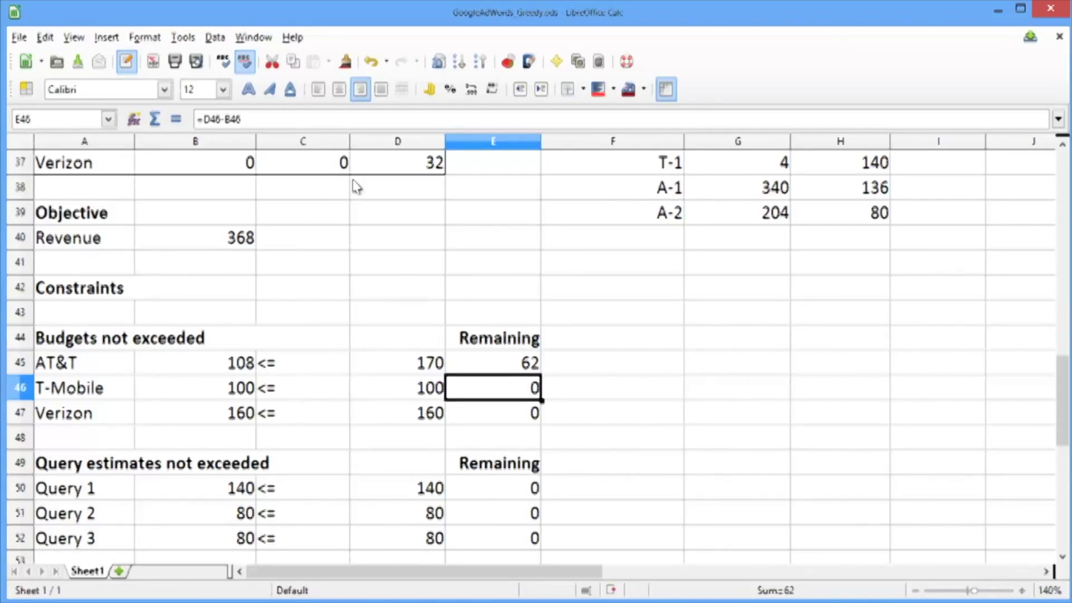
pyautogui.press('Right')
pyautogui.press('Down')
pyautogui.press('Down')
pyautogui.press('Down')
pyautogui.press('Down')
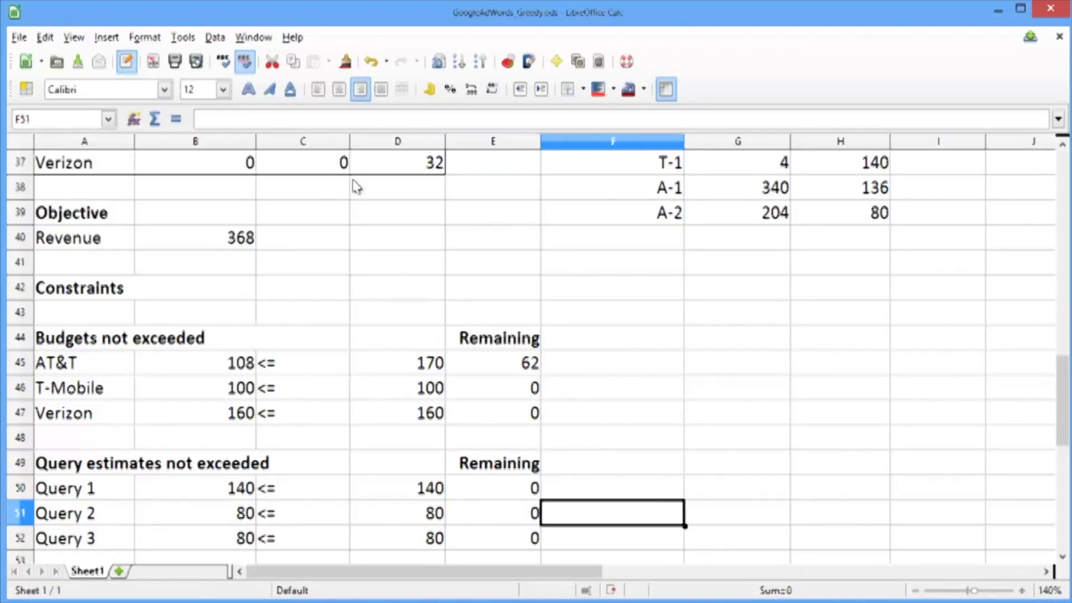
pyautogui.press('Left')
pyautogui.press('Up')
pyautogui.press('Down')
pyautogui.press('Down')
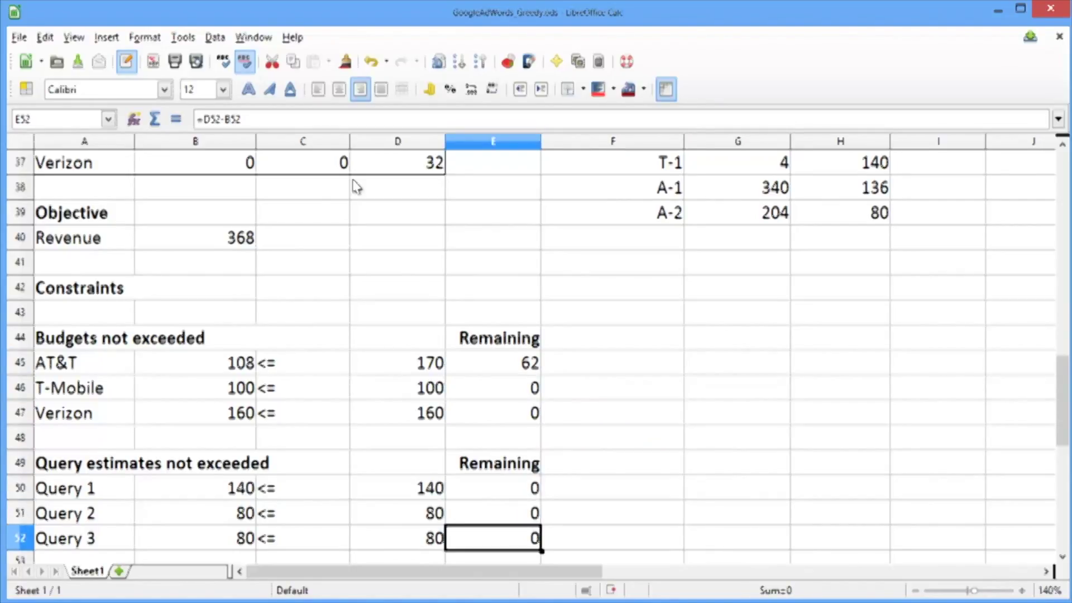
pyautogui.press('Up')
pyautogui.press('Up')
pyautogui.press('Up')
pyautogui.press('Up')
pyautogui.press('Up')
pyautogui.press('Up')
pyautogui.press('Up')
pyautogui.press('Up')
pyautogui.press('Up')
pyautogui.press('Up')
pyautogui.press('Up')
pyautogui.press('Up')
pyautogui.press('Up')
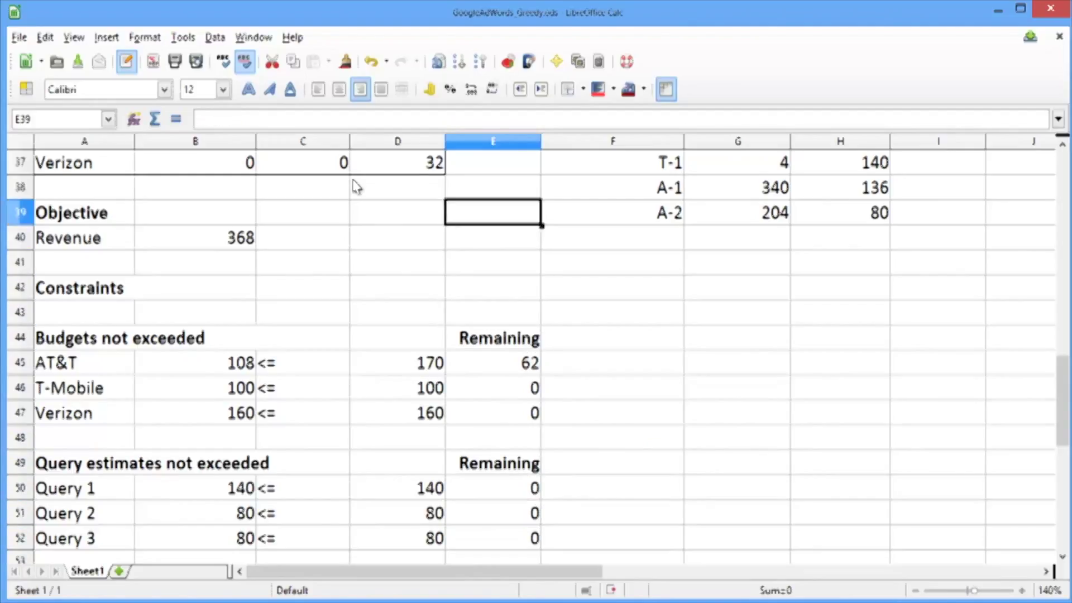
pyautogui.press('Up')
pyautogui.press('Up')
pyautogui.press('Up')
pyautogui.press('Up')
pyautogui.press('Up')
pyautogui.press('Up')
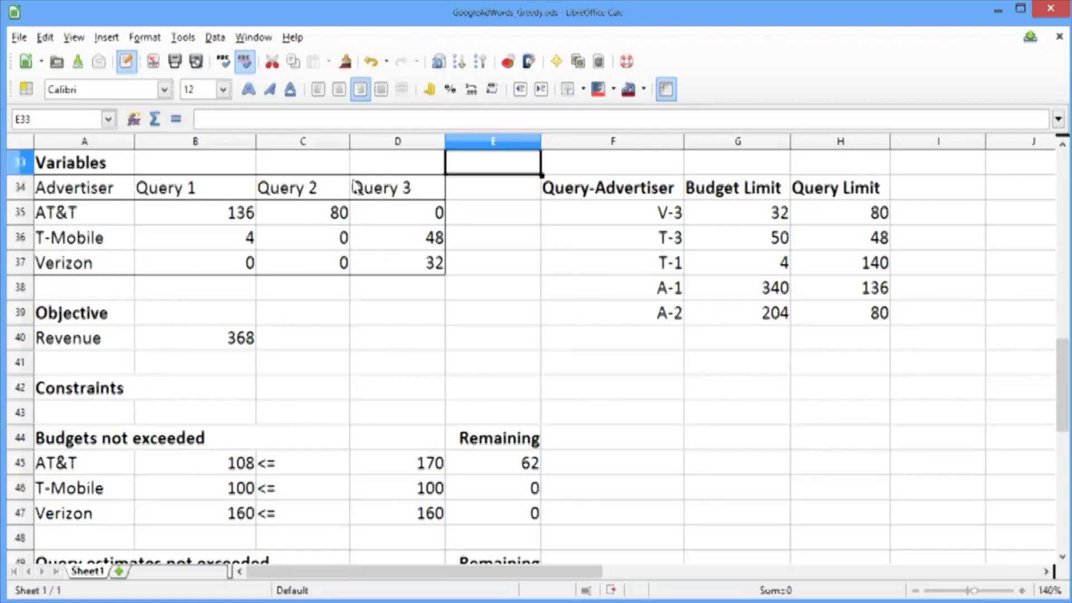
pyautogui.press('Down')
pyautogui.press('Down')
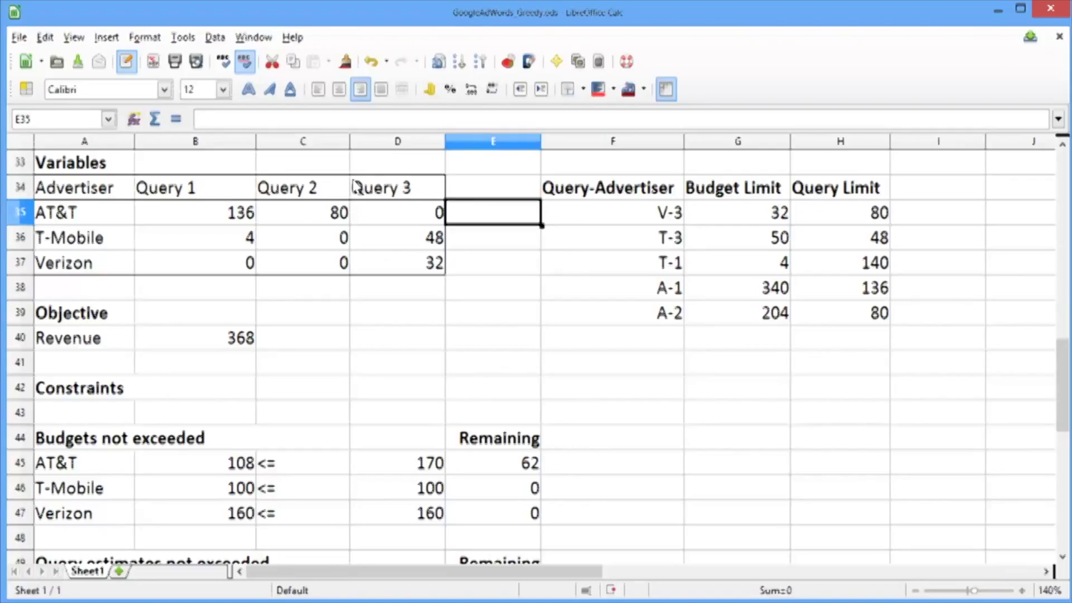
pyautogui.press('Left')
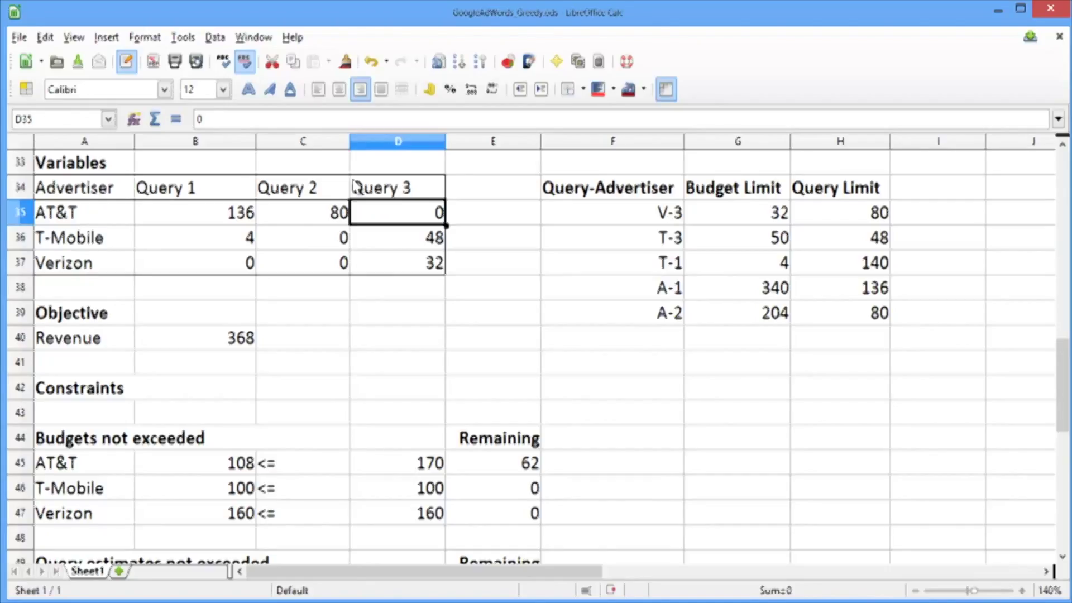
pyautogui.press('Down')
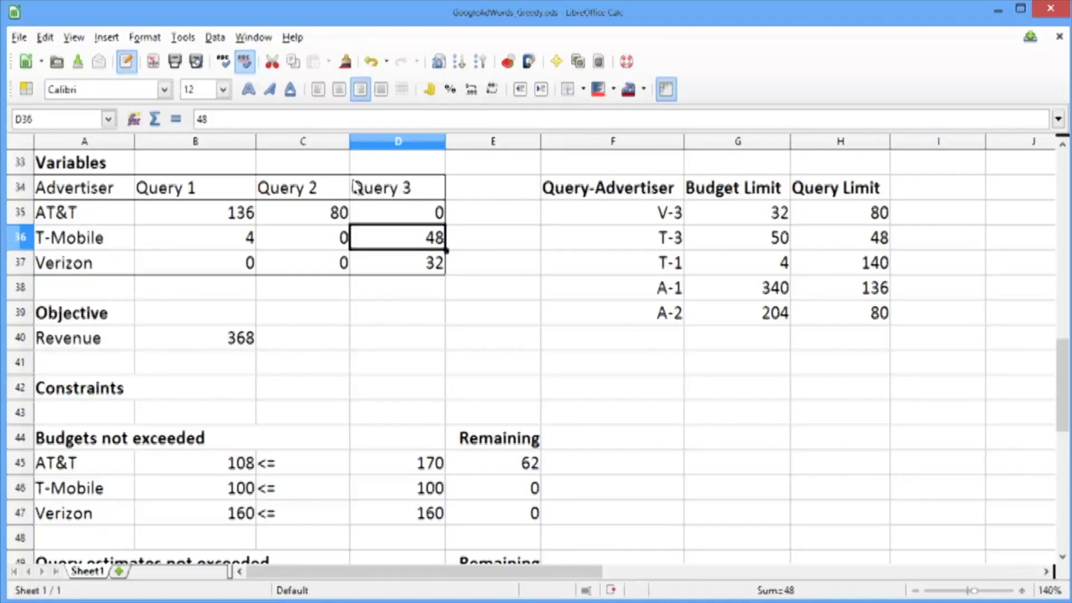
pyautogui.press('Down')
pyautogui.press('Up')
pyautogui.press('Up')
pyautogui.press('Down')
pyautogui.press('Down')
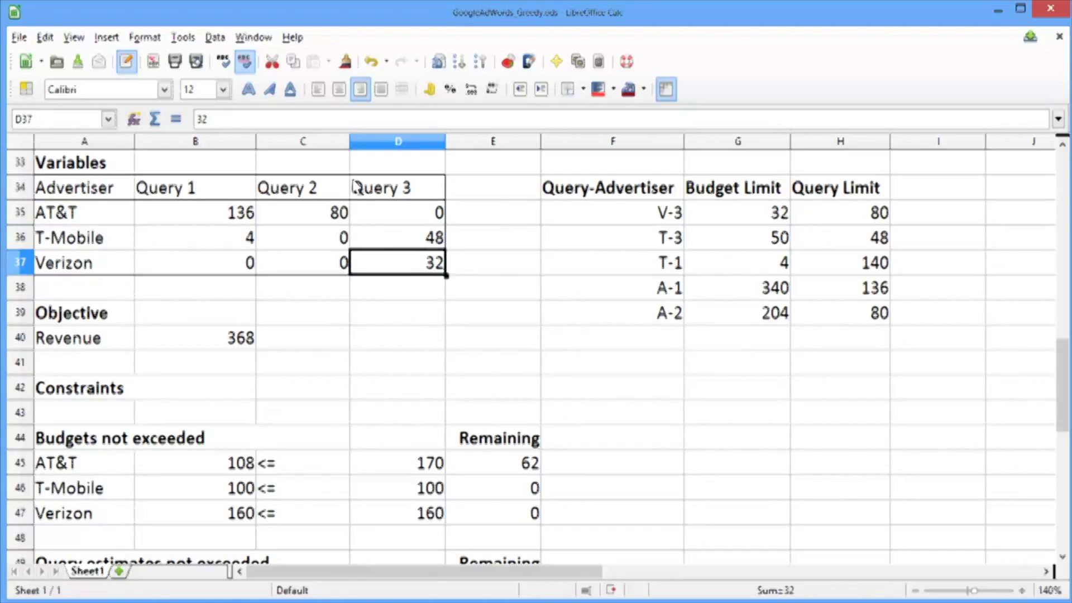
pyautogui.press('Down')
pyautogui.press('Down')
pyautogui.press('Down')
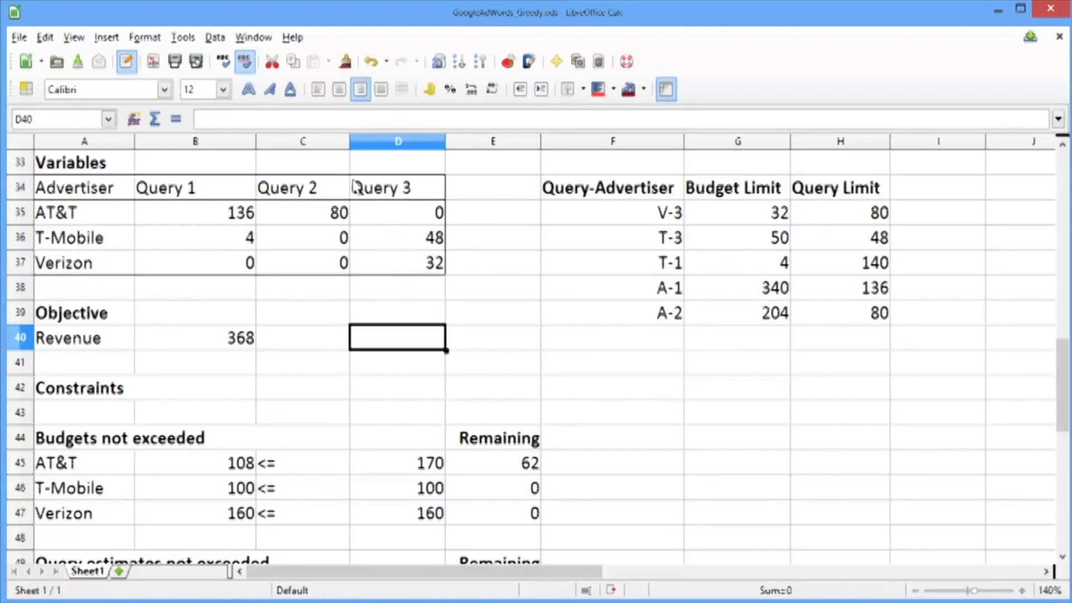
pyautogui.press('Left')
pyautogui.press('Left')
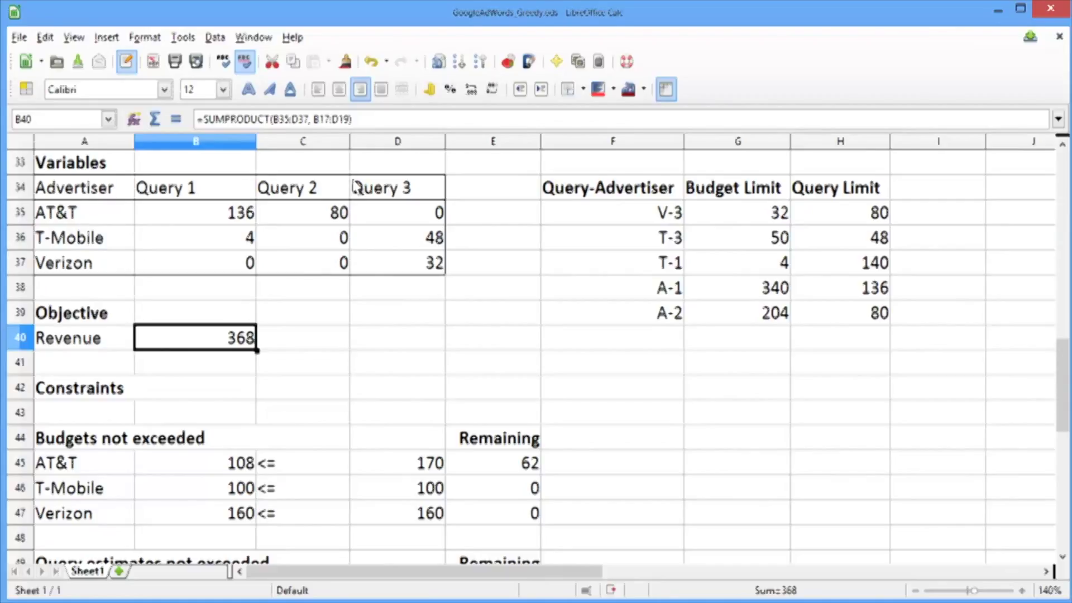
# Step: Enter the optimal revenue 428 in C40, next to the greedy 368
pyautogui.press('Right')
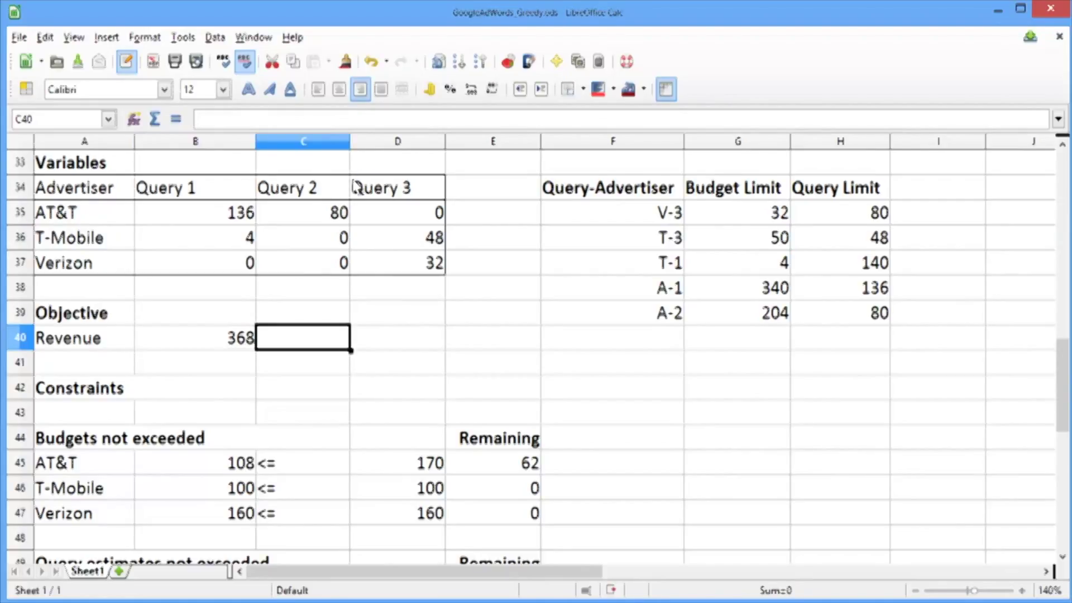
pyautogui.write('428')
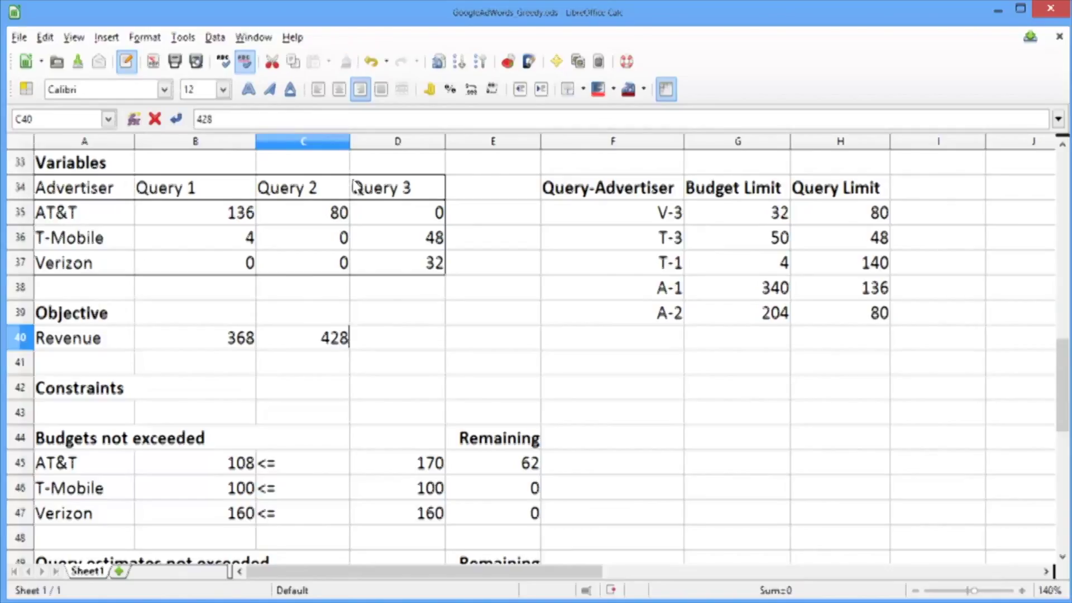
pyautogui.press('Return')
pyautogui.press('Right')
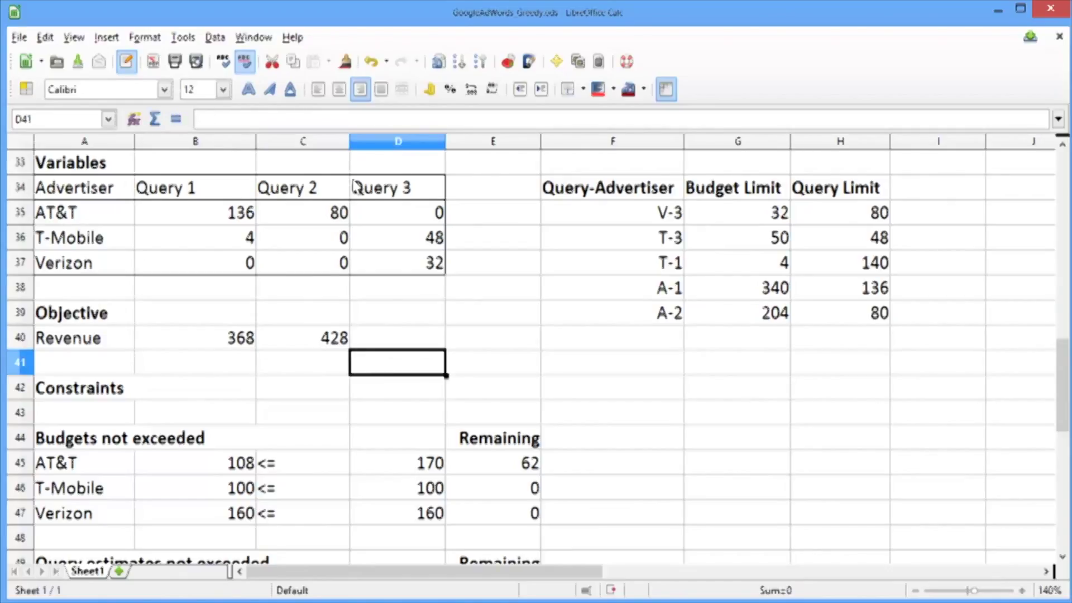
pyautogui.press('Up')
pyautogui.press('Left')
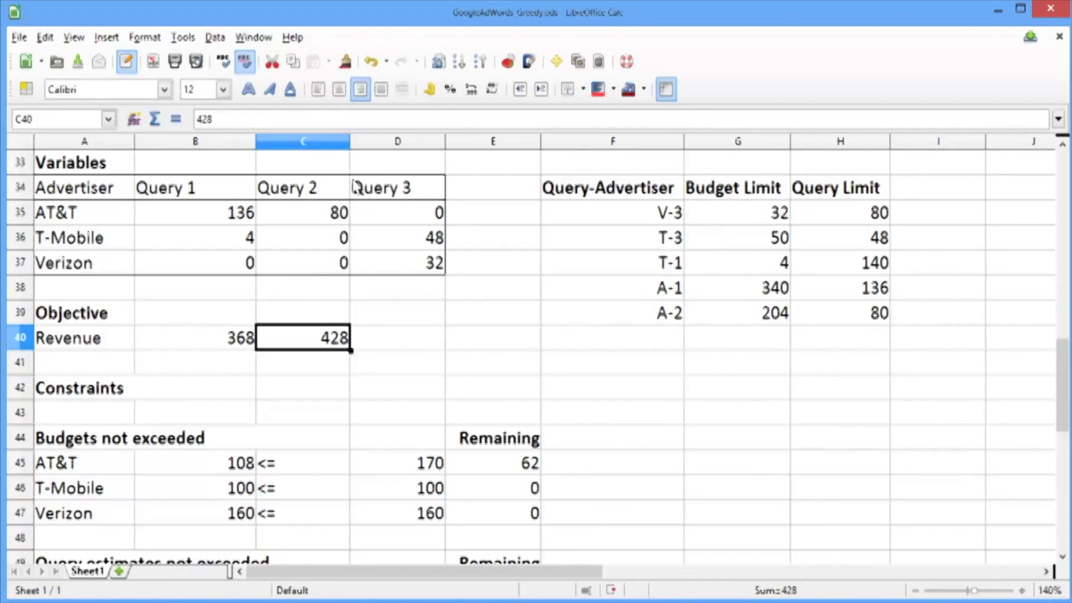
pyautogui.press('Down')
pyautogui.press('Left')
pyautogui.press('Right')
pyautogui.press('Right')
pyautogui.press('Up')
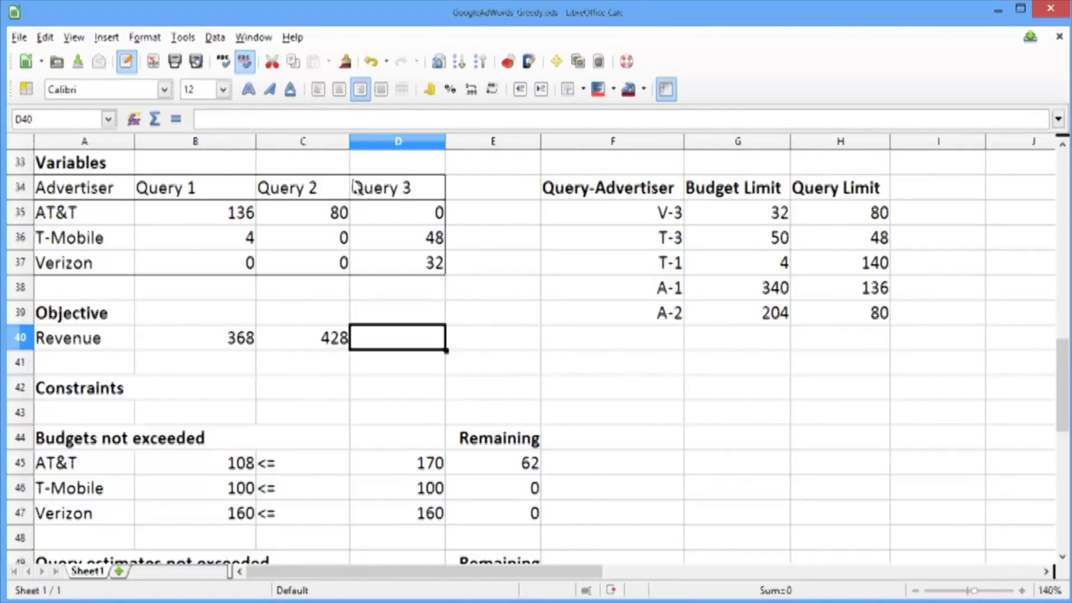
# Step: Enter =(428-368)/428*100 in D40 for a 14.0186916 percent gap and make it bold
pyautogui.write('=')
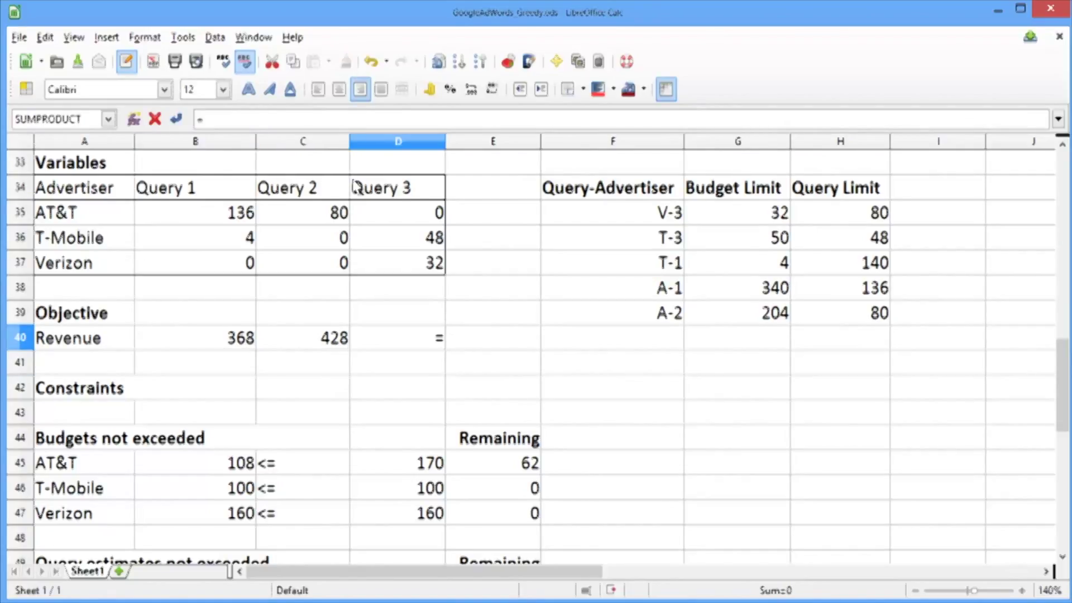
pyautogui.write('(428-')
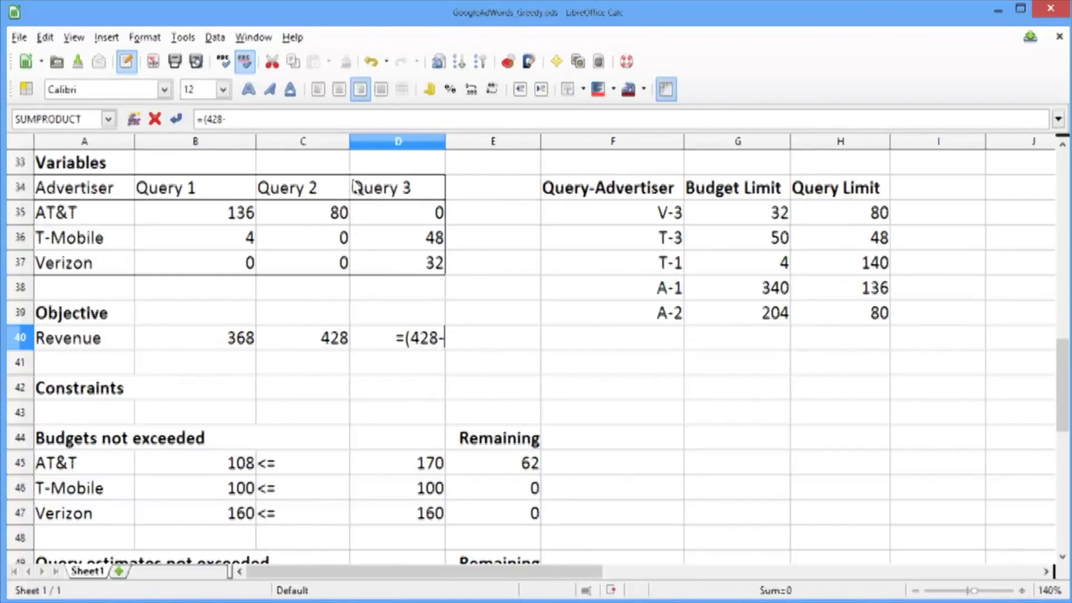
pyautogui.write('368')
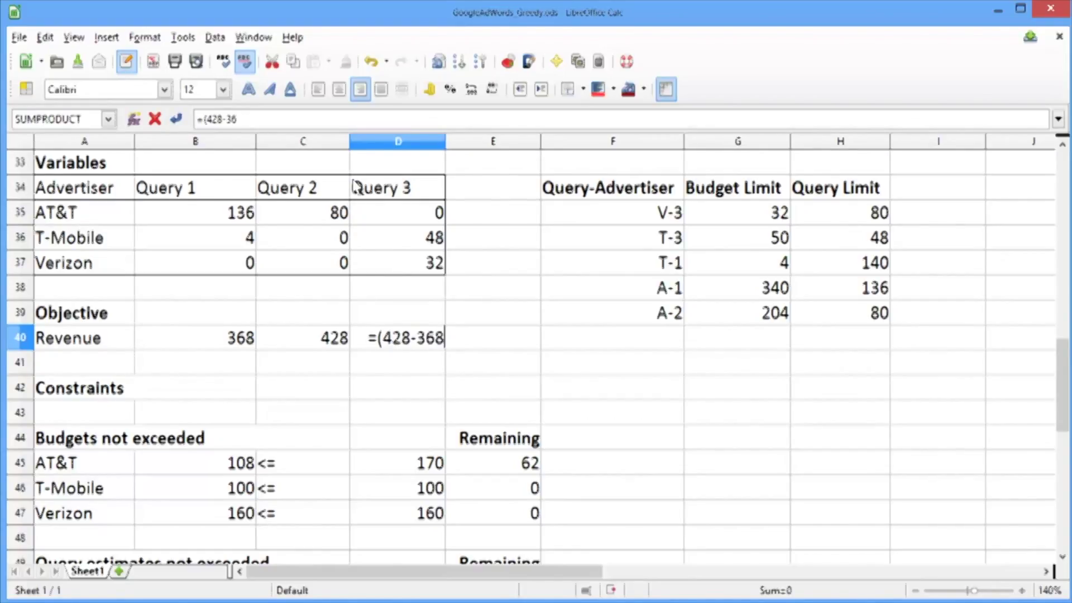
pyautogui.write(')/428*100')
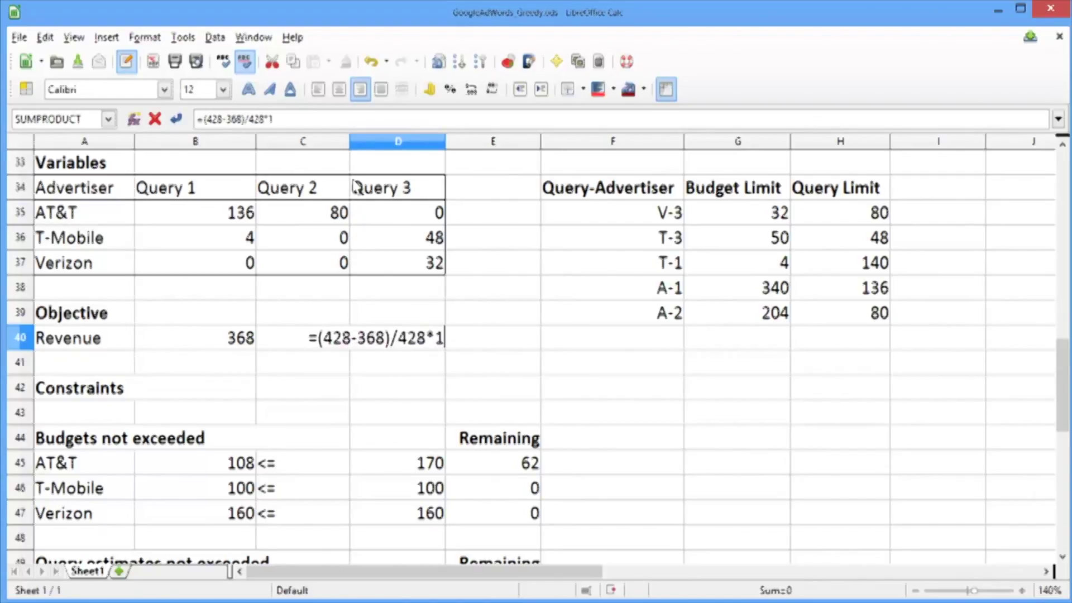
pyautogui.press('Return')
pyautogui.press('Up')
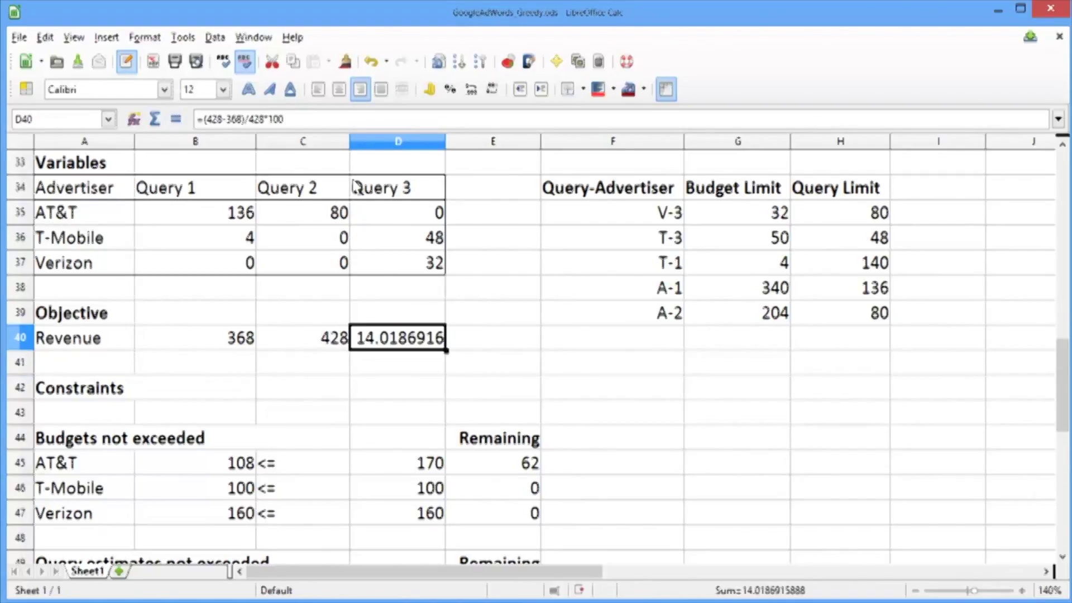
pyautogui.hotkey('ctrl', 'b')
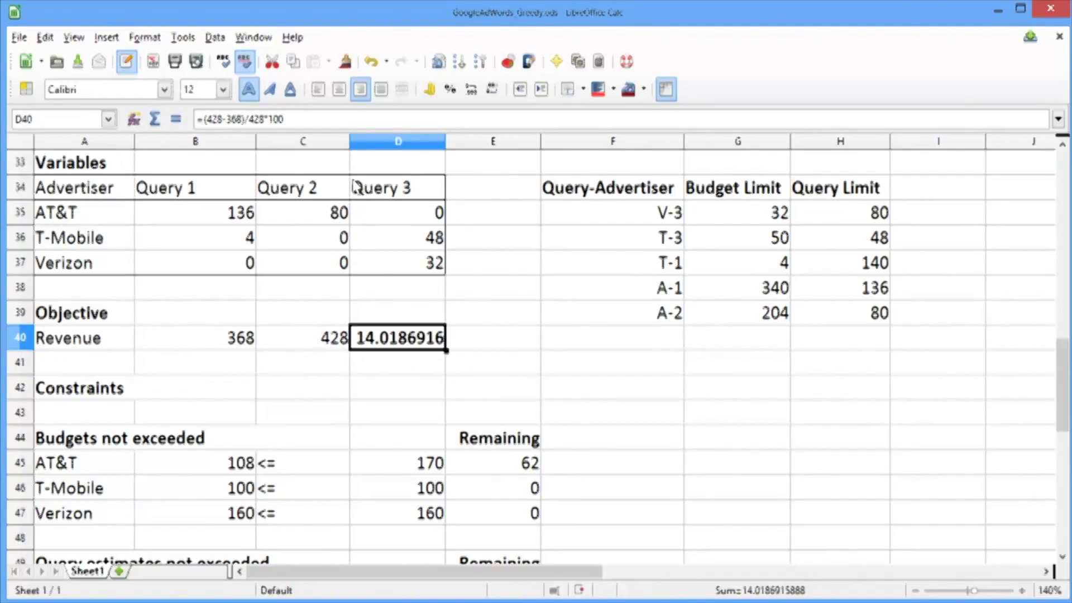